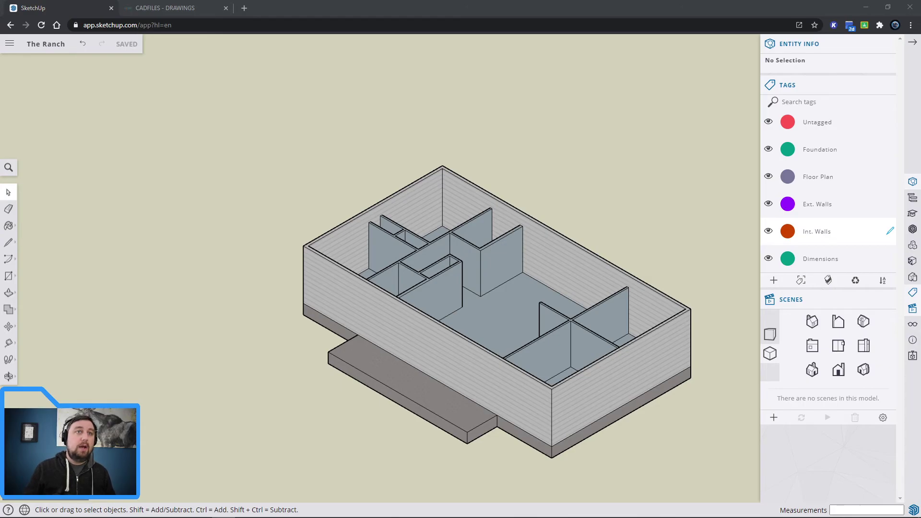
Add a new tag named Doors/Windows and make it the active tag.
left_click(773, 281)
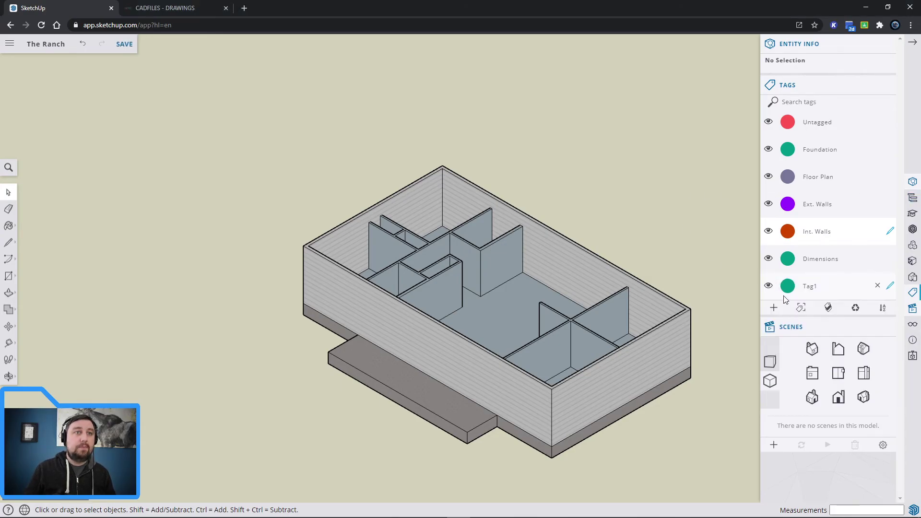
double_click(819, 286)
type("Doors/Windoe")
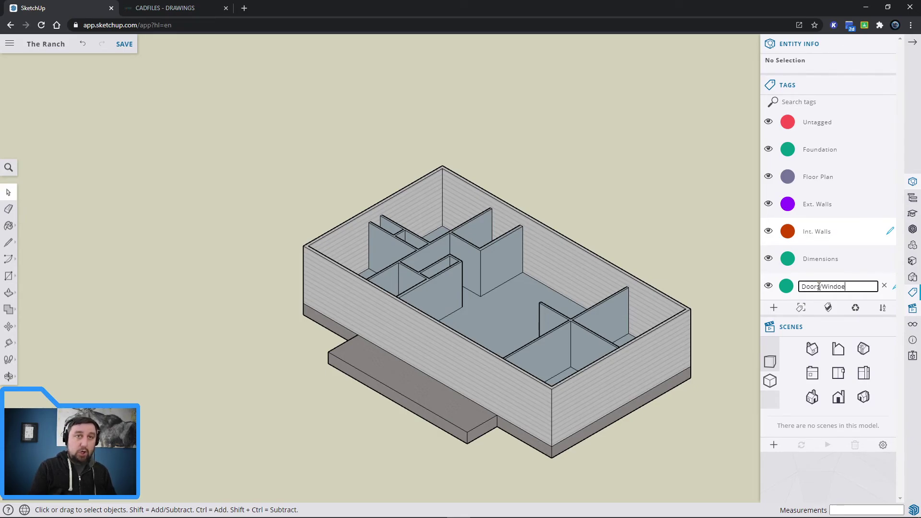
key("BackSpace")
key("BackSpace")
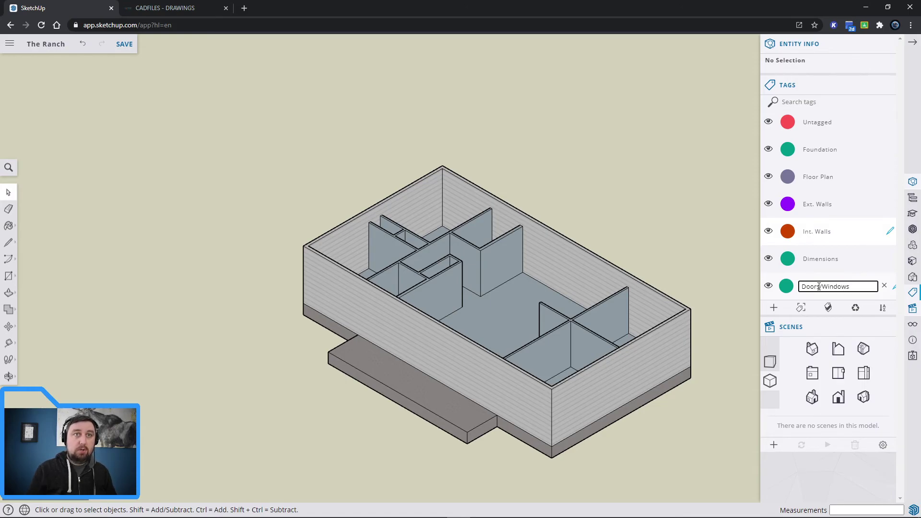
key("Return")
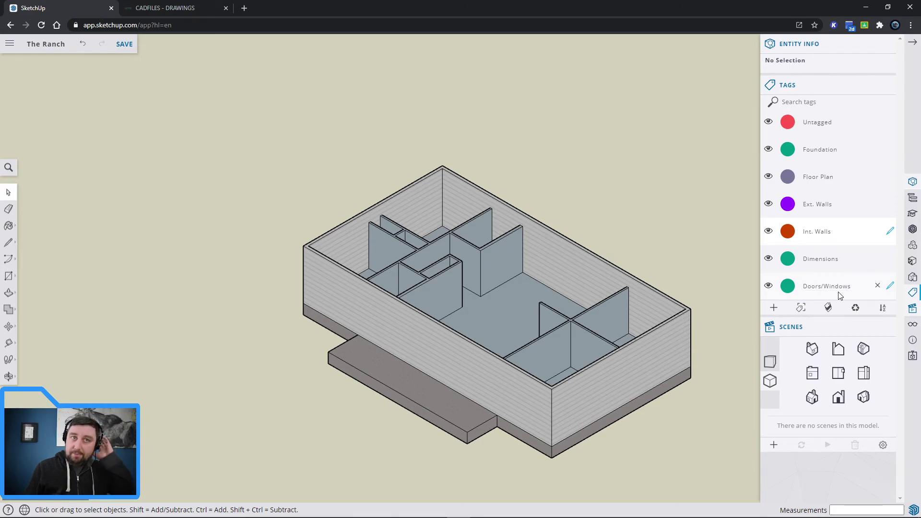
left_click(890, 286)
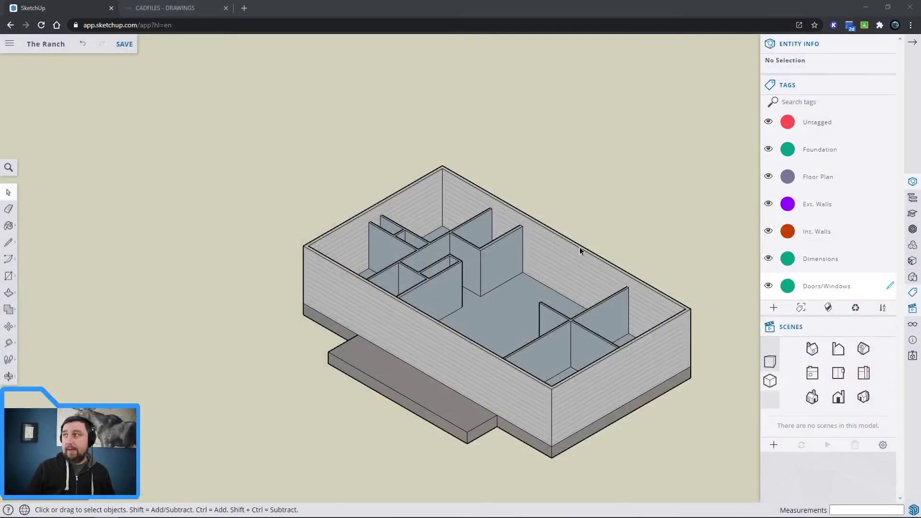
Switch to the CADFILES drawings page and compare The Ranch's exterior picture with its floor plan for door and window locations.
left_click(173, 8)
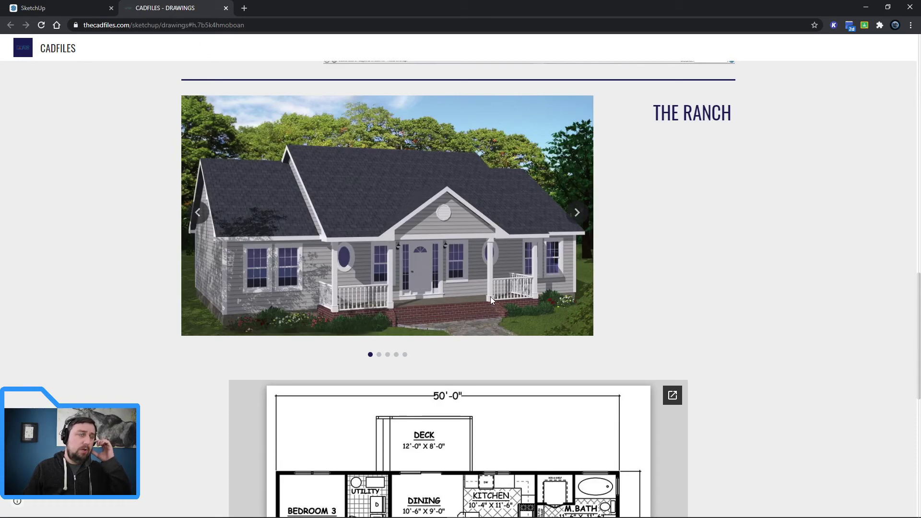
scroll(524, 300, "down", 4)
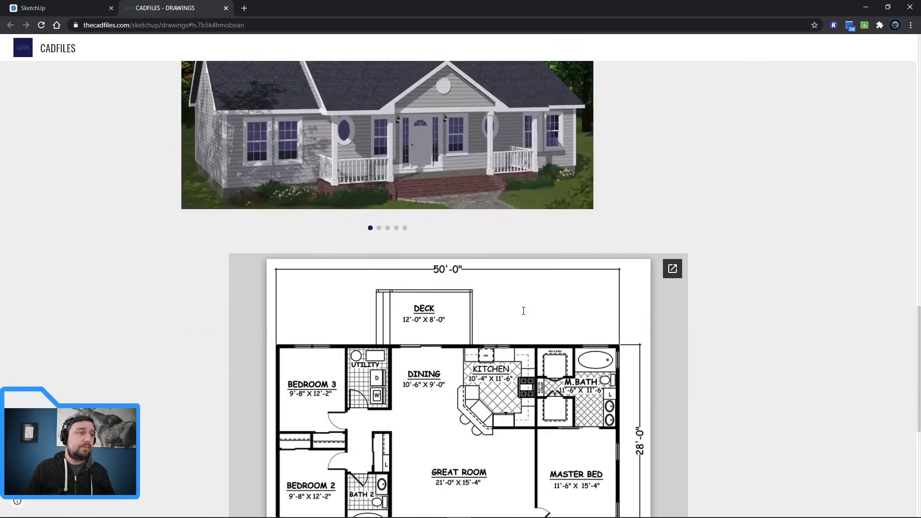
scroll(383, 153, "up", 2)
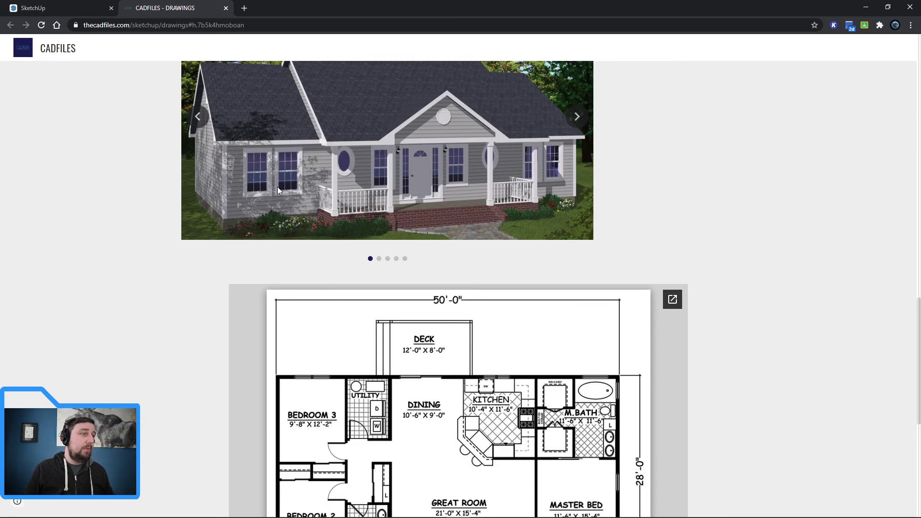
scroll(277, 186, "down", 2)
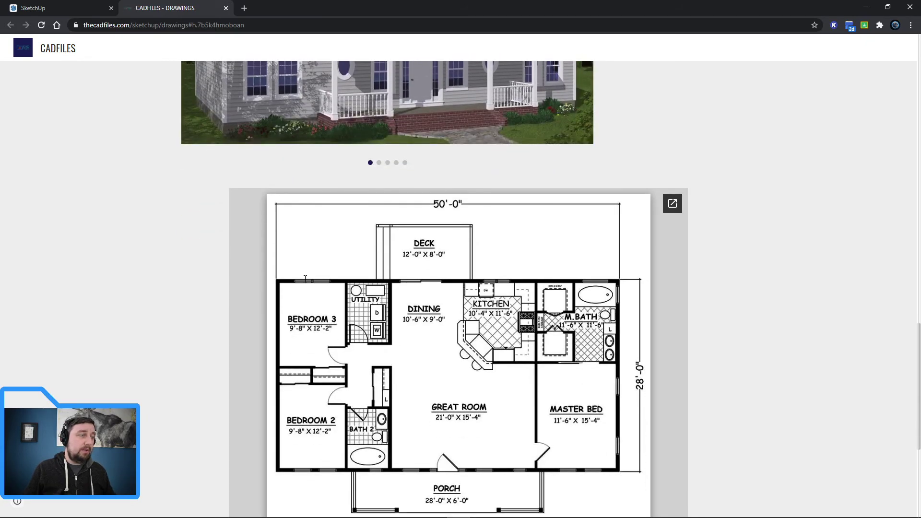
scroll(404, 259, "up", 5)
scroll(404, 258, "down", 2)
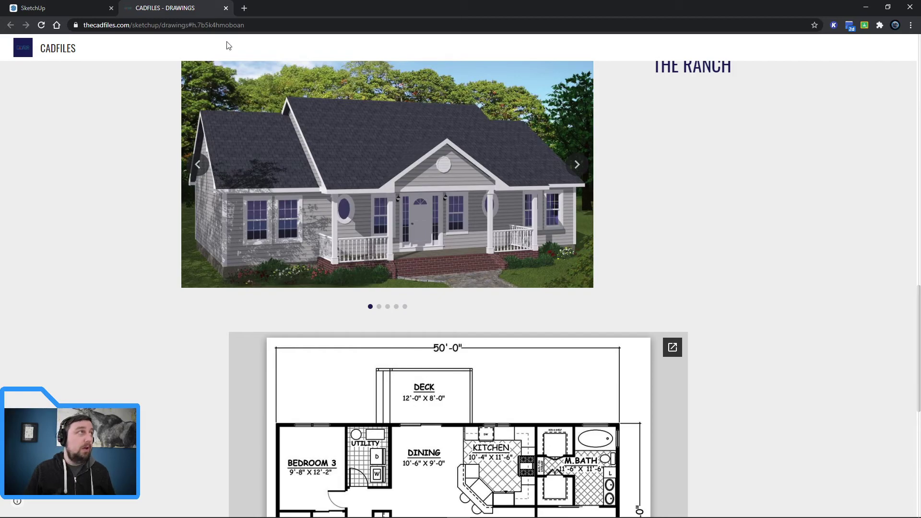
Return to the SketchUp model and hide the Int. Walls and Floor Plan tags.
left_click(77, 9)
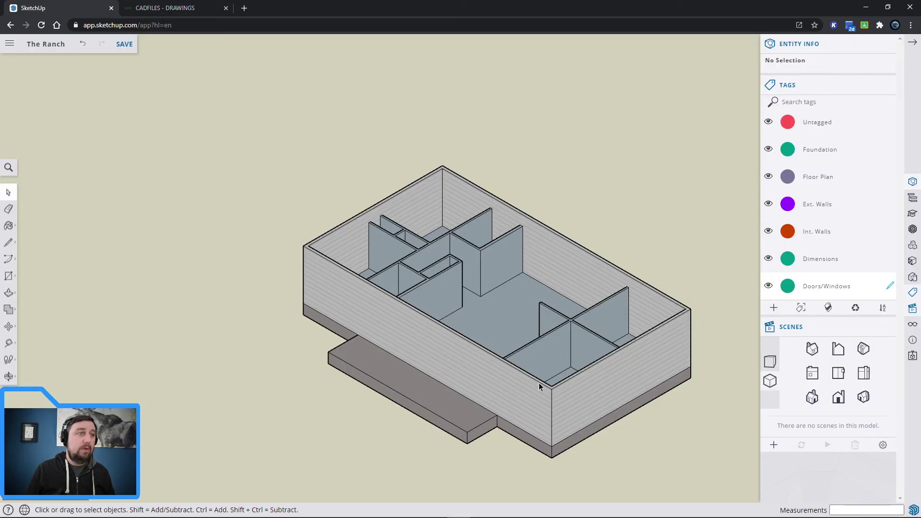
left_click(768, 231)
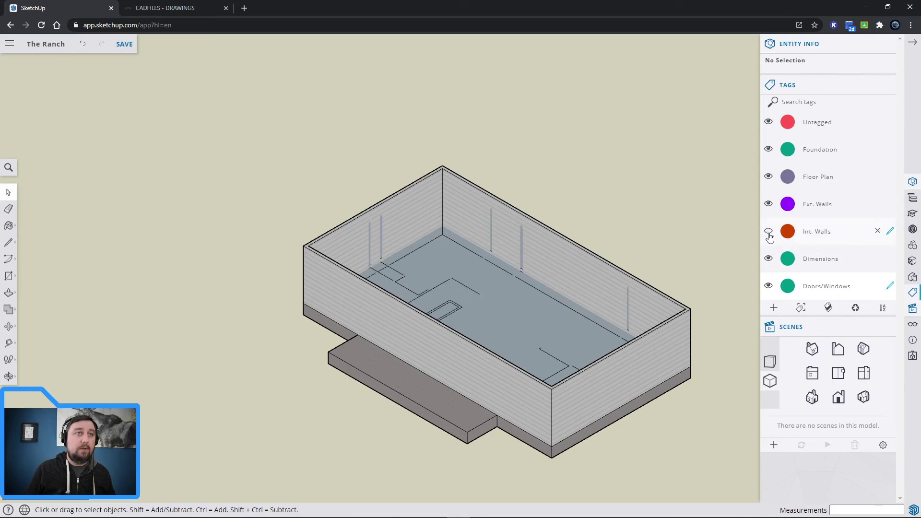
left_click(769, 176)
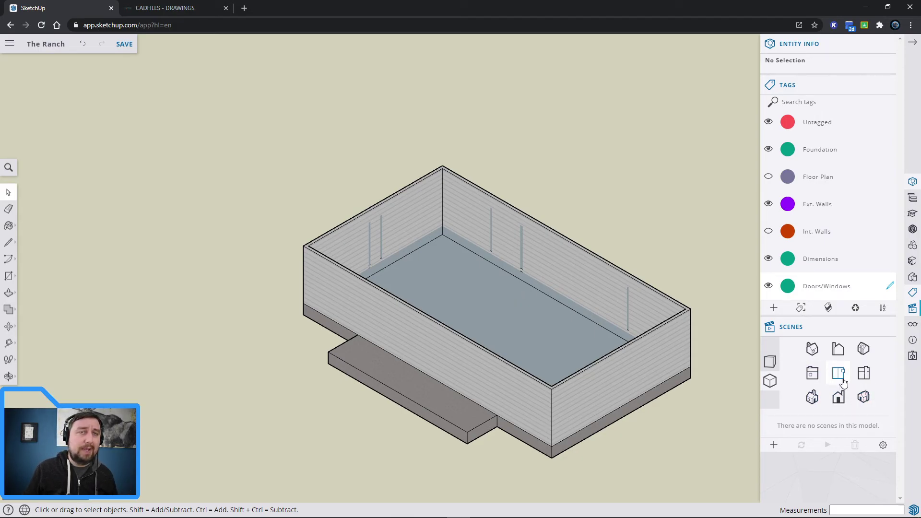
Search 3D Warehouse for "front door" and dismiss the cookie notice.
left_click(913, 230)
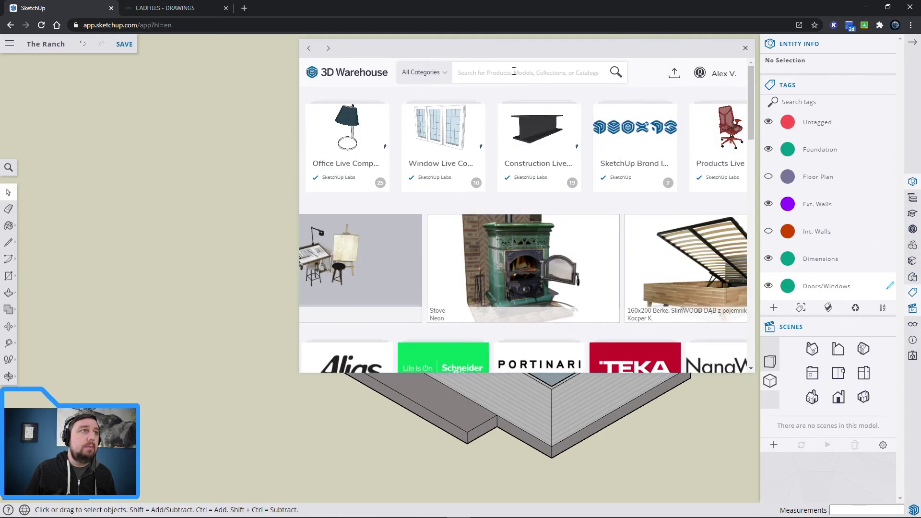
type("front door")
key("Return")
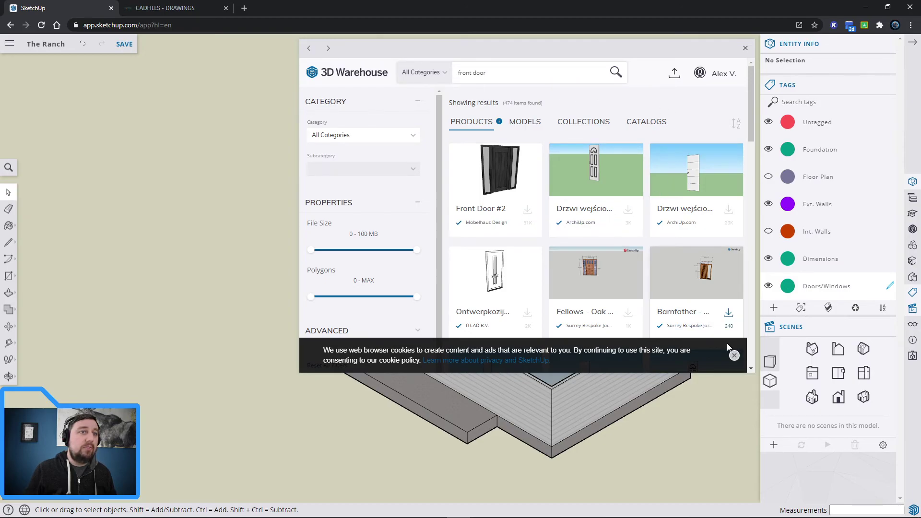
left_click(734, 355)
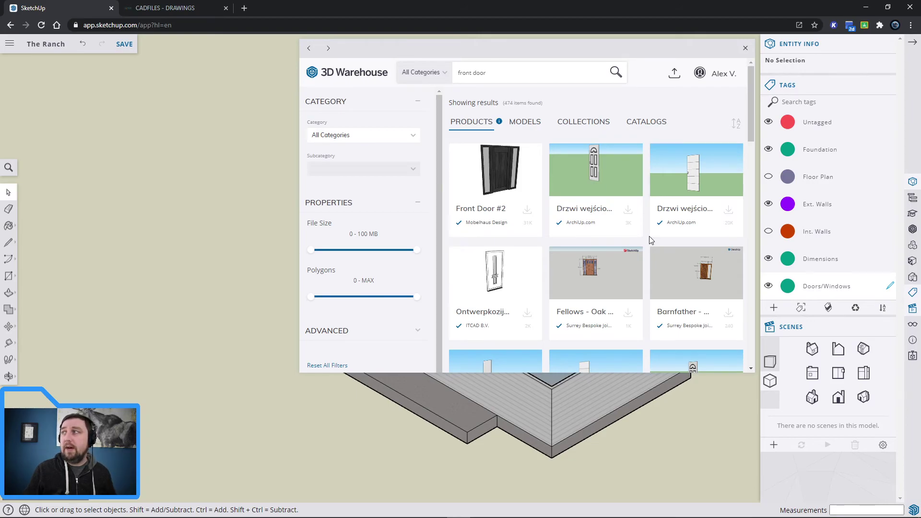
Download the Fellows - Oak Front Door model and place it on the ground in front of the porch.
left_click(589, 270)
left_click(620, 271)
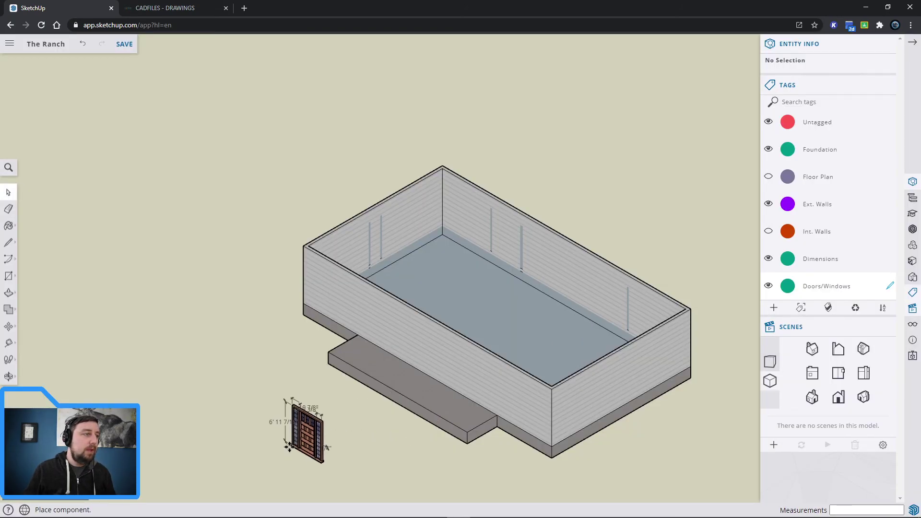
left_click(289, 447)
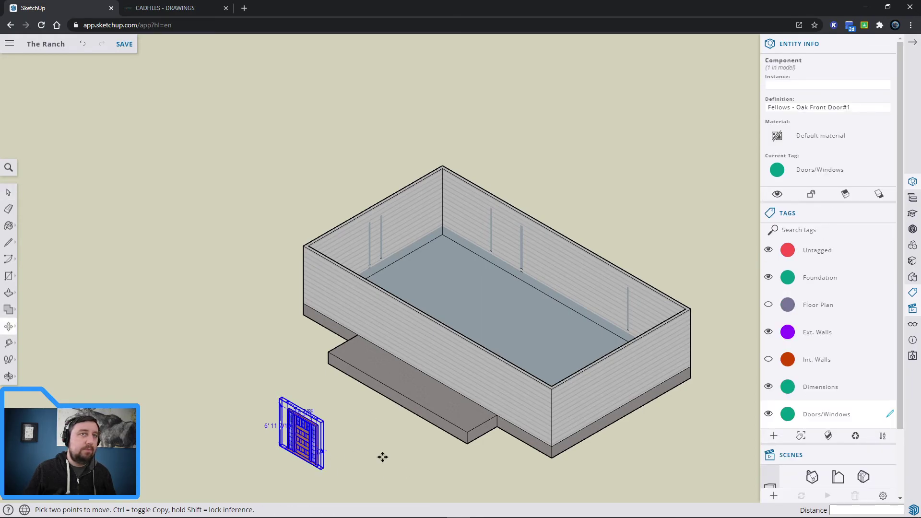
scroll(357, 464, "up", 2)
scroll(353, 464, "up", 2)
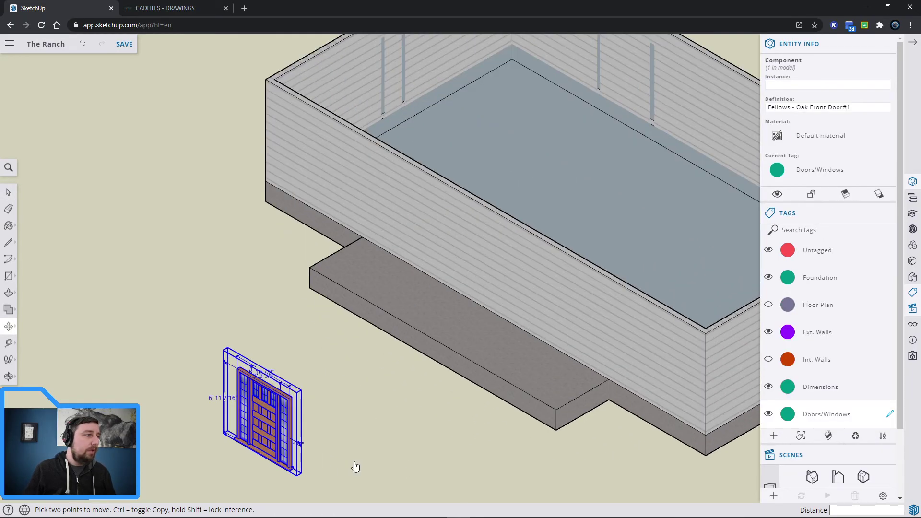
right_click(361, 427)
left_click(329, 386)
middle_click_drag(339, 406, 533, 339)
key("m")
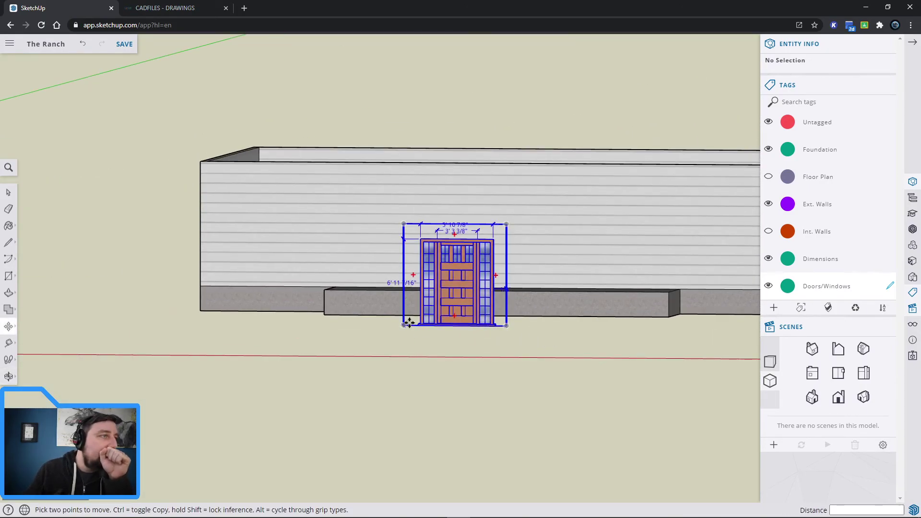
left_click(392, 292)
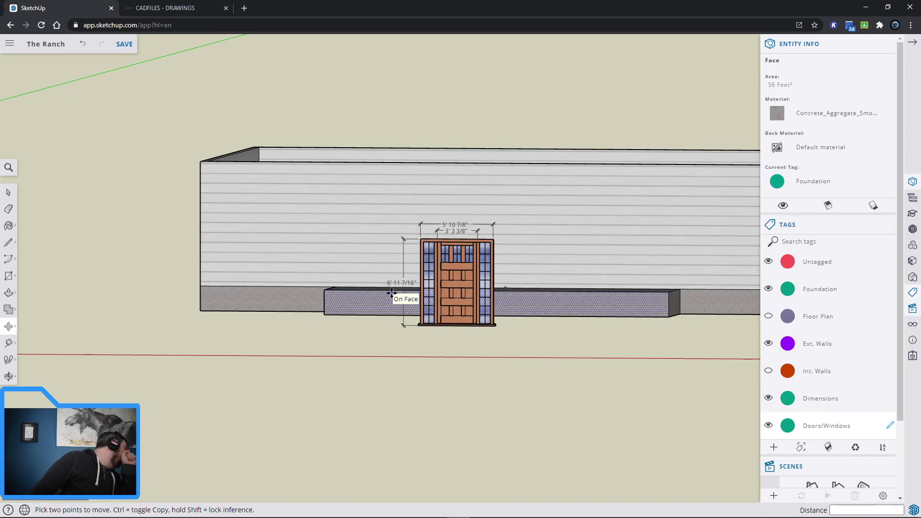
key("Escape")
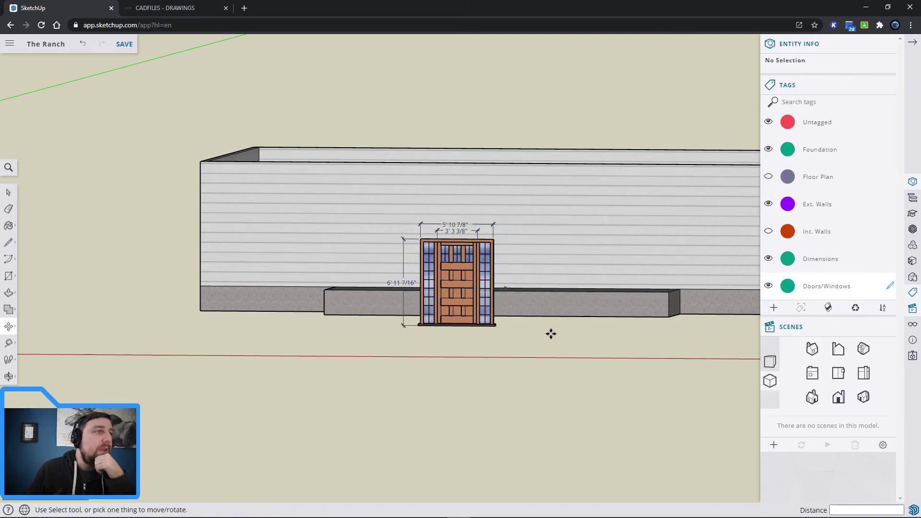
Explode the front door component into its separate parts.
middle_click_drag(557, 322, 522, 374)
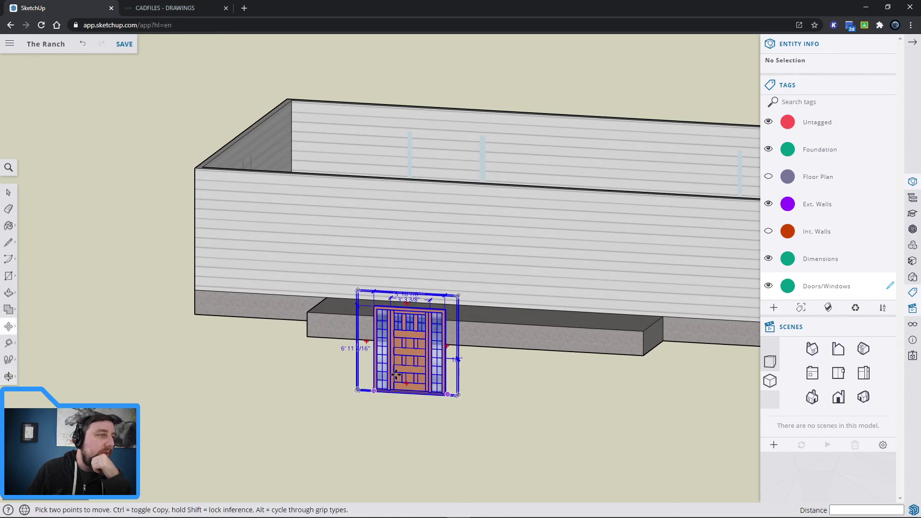
middle_click_drag(489, 425, 475, 422)
right_click(369, 378)
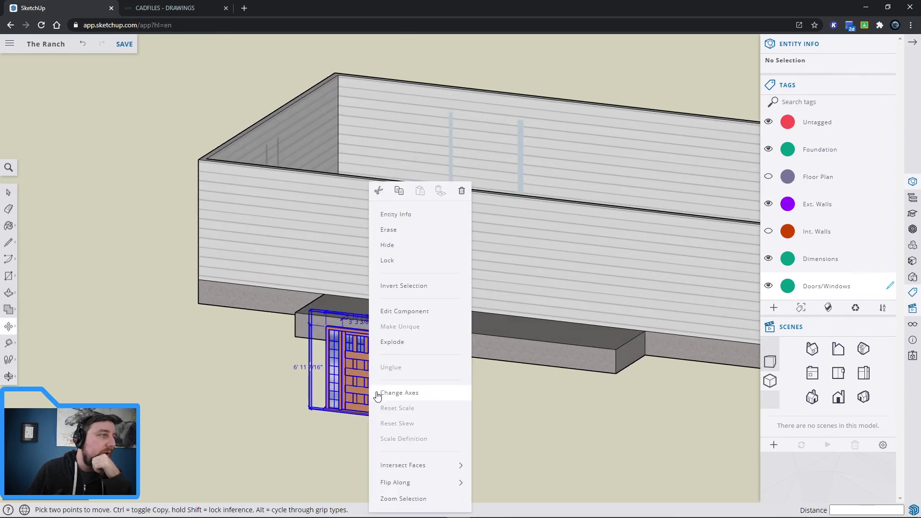
left_click(407, 342)
Move the exploded door parts about 3' 1 9/16" sideways in front of the porch.
scroll(303, 387, "up", 5)
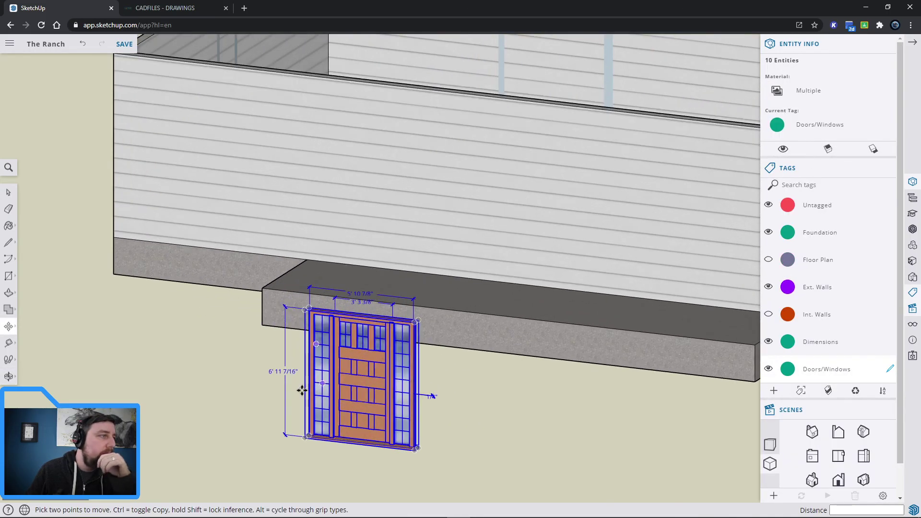
left_click(203, 355)
left_click(235, 370)
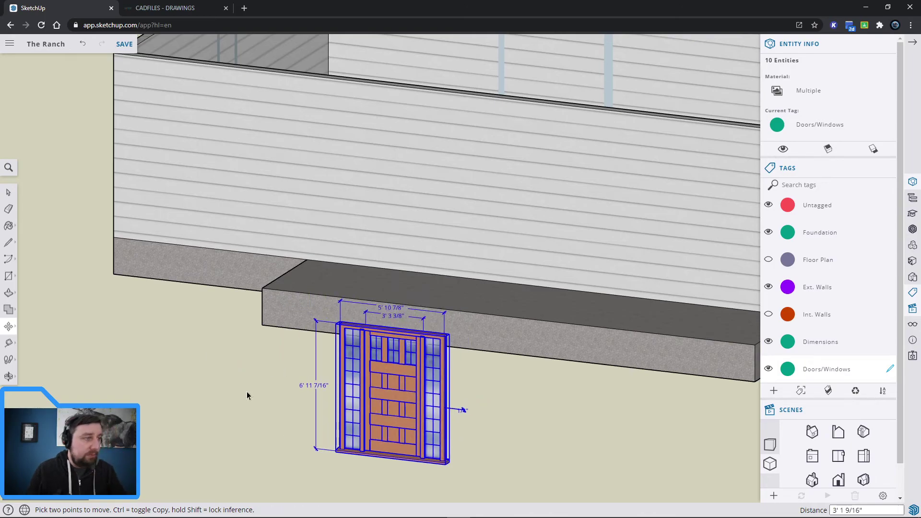
Delete the height, width and thickness dimensions around the front door.
key("space")
left_click(294, 393)
left_click(307, 385)
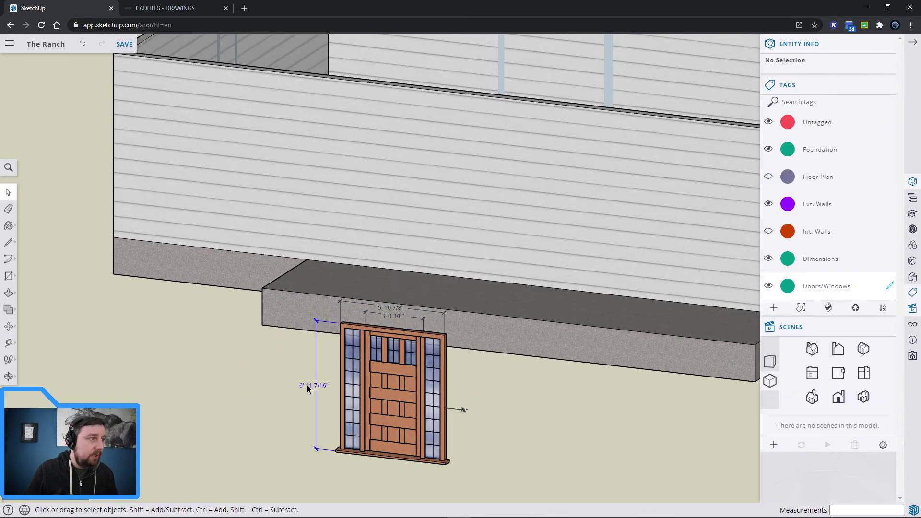
key("Delete")
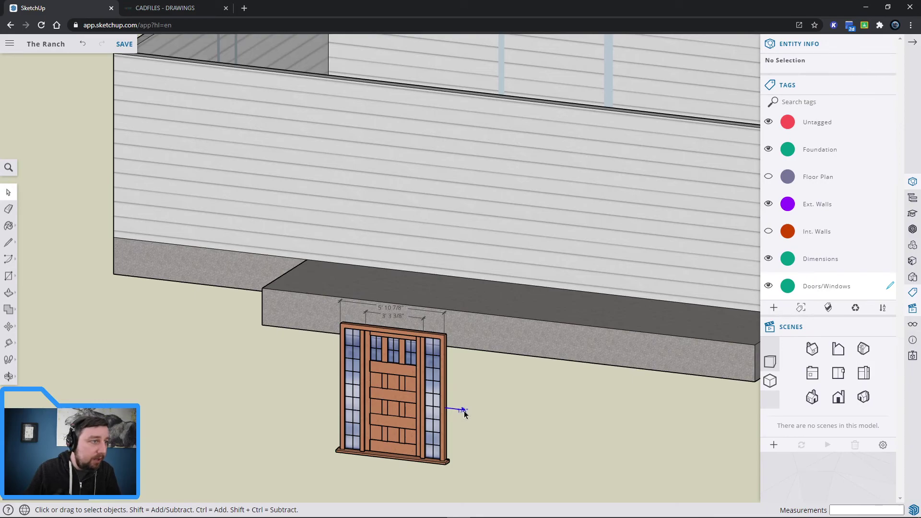
left_click(395, 316)
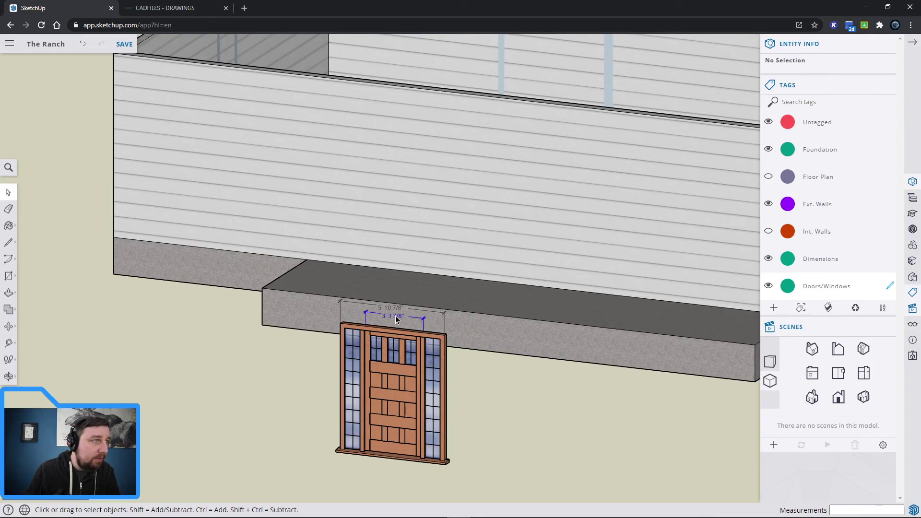
key("Delete")
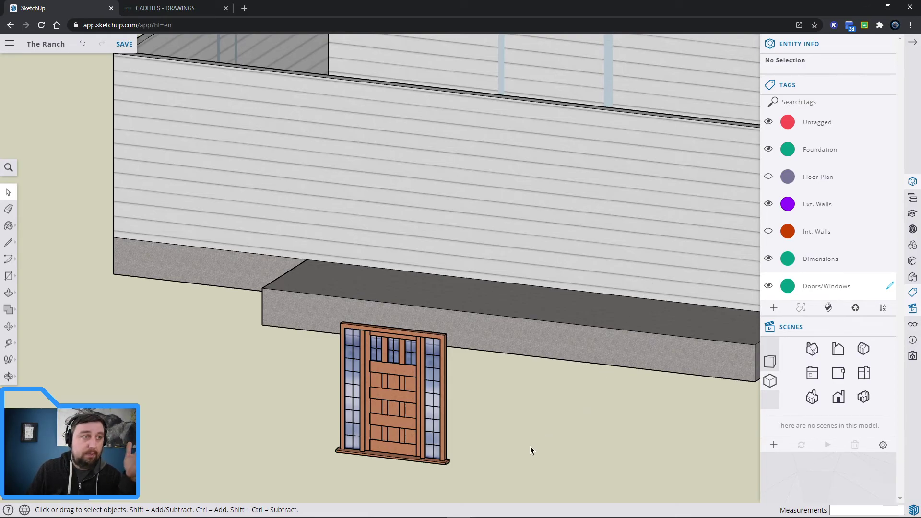
right_click(536, 427)
middle_click_drag(493, 407, 367, 358)
middle_click_drag(517, 385, 555, 381)
middle_click_drag(576, 345, 524, 390)
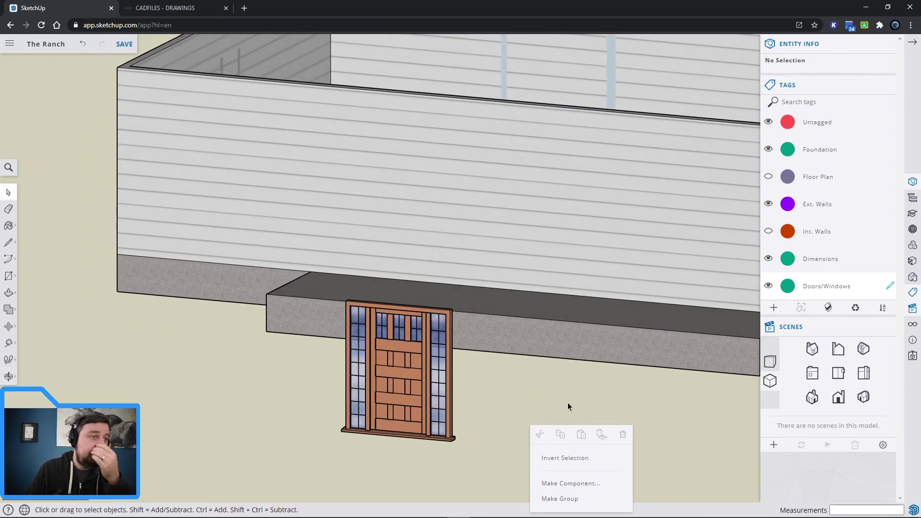
left_click(548, 410)
Try to draw a rectangle across the front door frame, from one bottom corner to the opposite top corner.
middle_click_drag(561, 414, 309, 409)
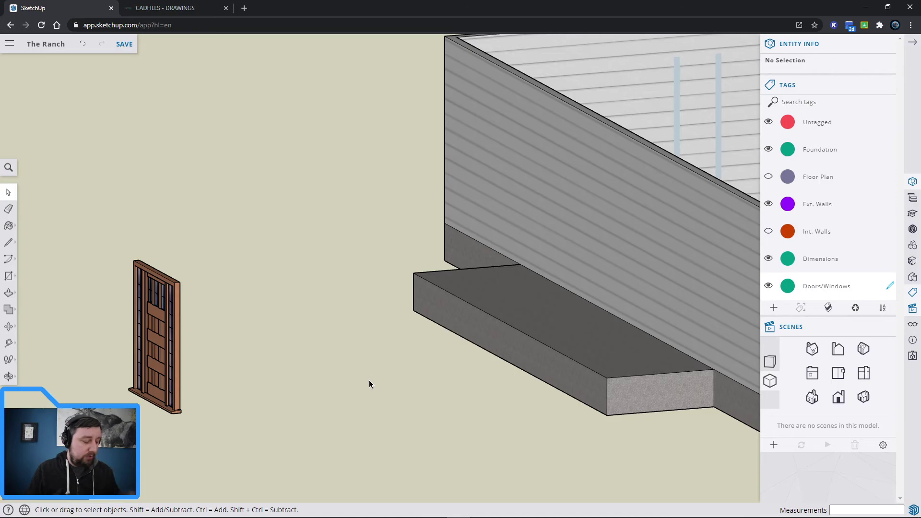
middle_click_drag(306, 364, 447, 388, "shift")
scroll(449, 389, "up", 3)
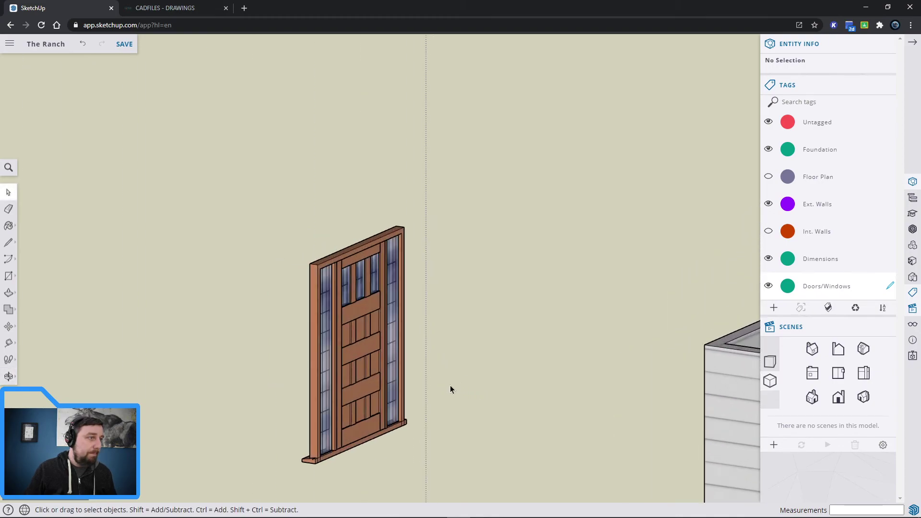
left_click(15, 282)
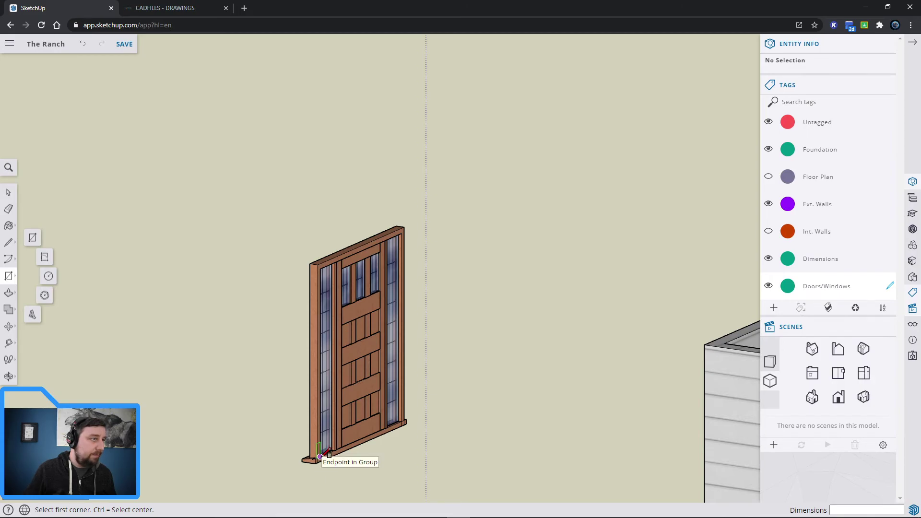
scroll(336, 458, "up", 5)
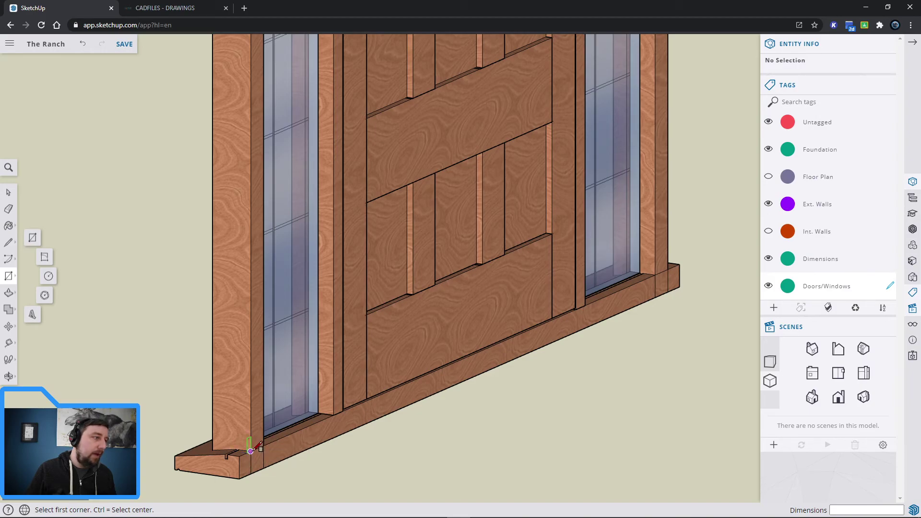
left_click(251, 452)
middle_click_drag(528, 161, 390, 483)
scroll(380, 261, "up", 5)
middle_click_drag(381, 261, 452, 391)
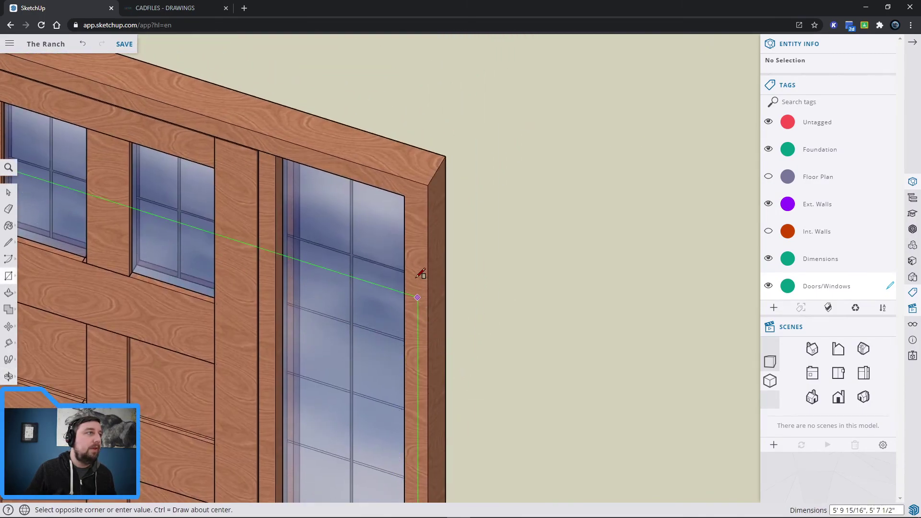
left_click(429, 184)
scroll(549, 307, "down", 5)
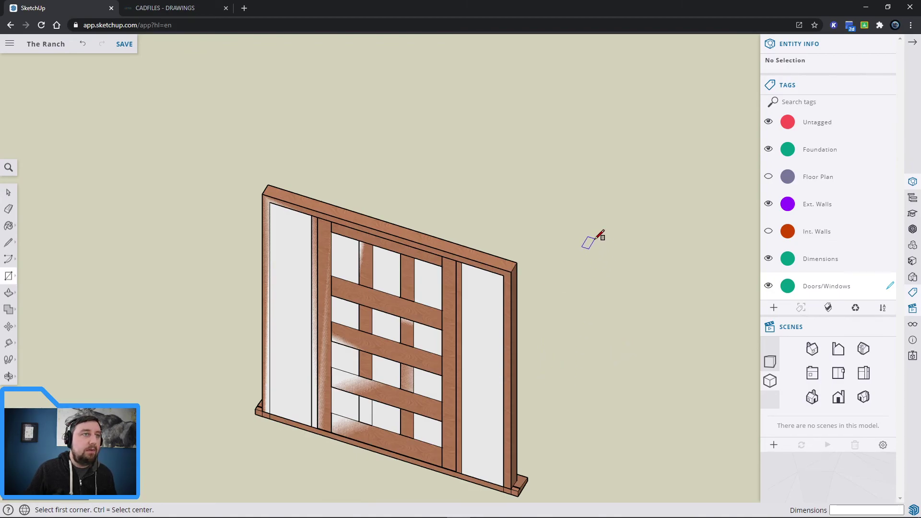
key("space")
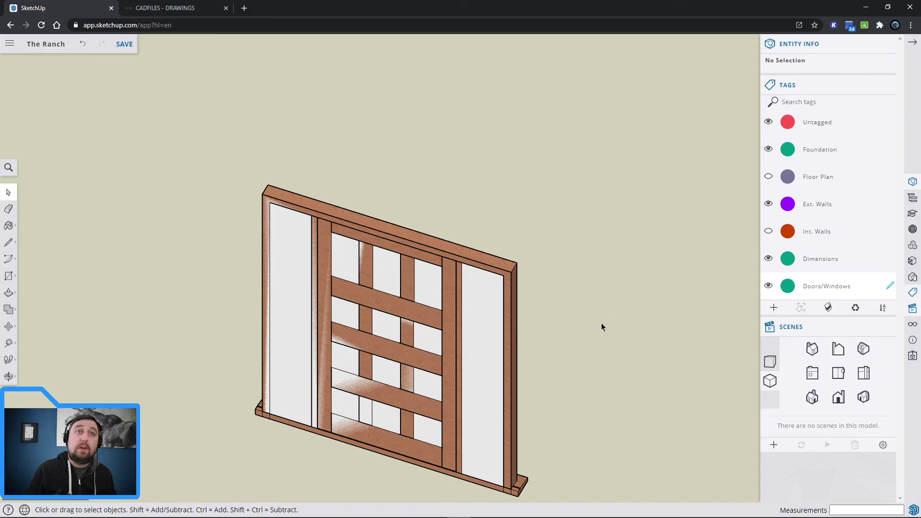
key("ctrl+z")
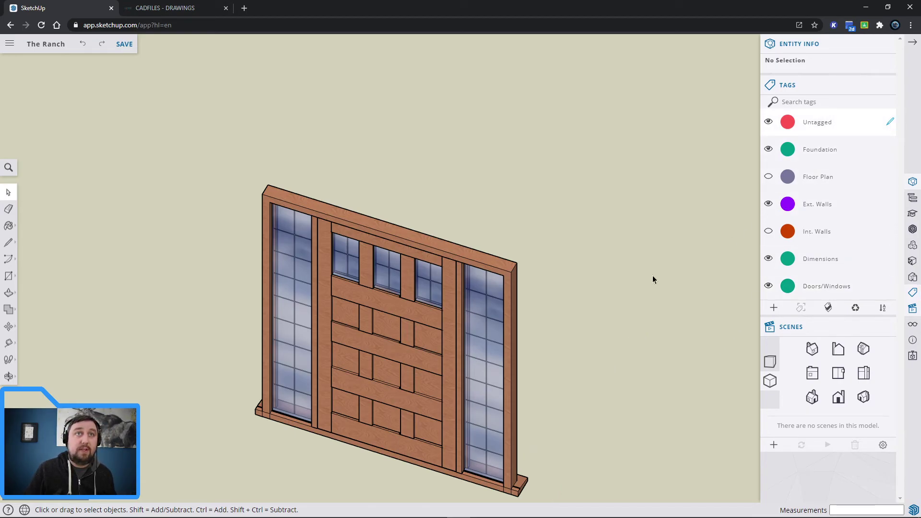
Draw a rectangle on the Untagged tag spanning the front door frame between opposite corners, and hide the Doors/Windows tag.
left_click(8, 276)
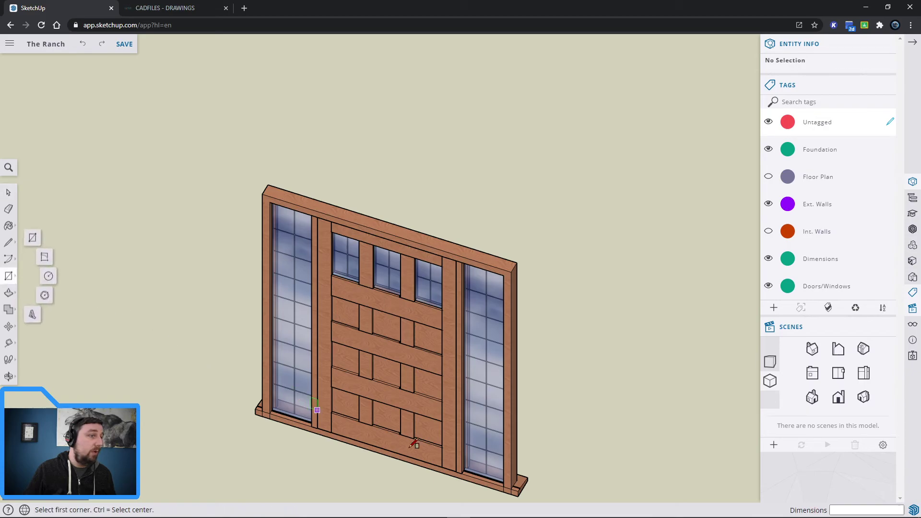
left_click(512, 488)
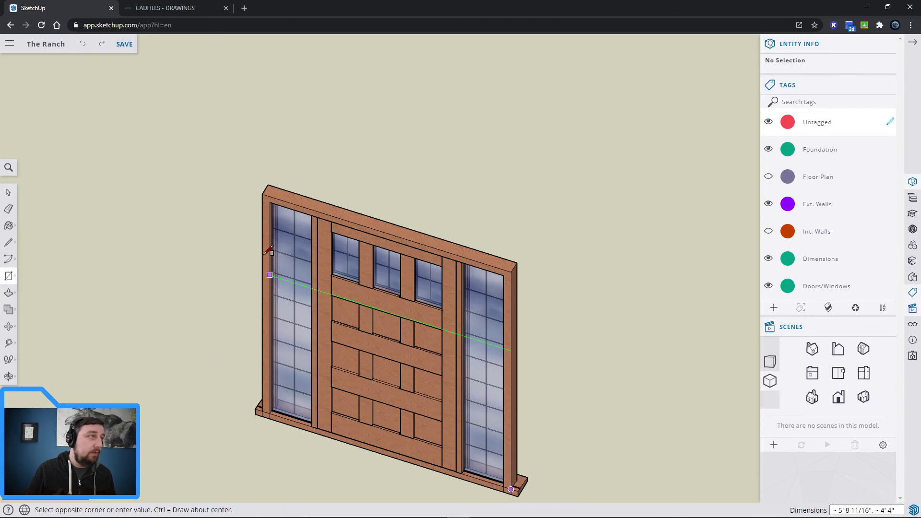
left_click(267, 192)
key("space")
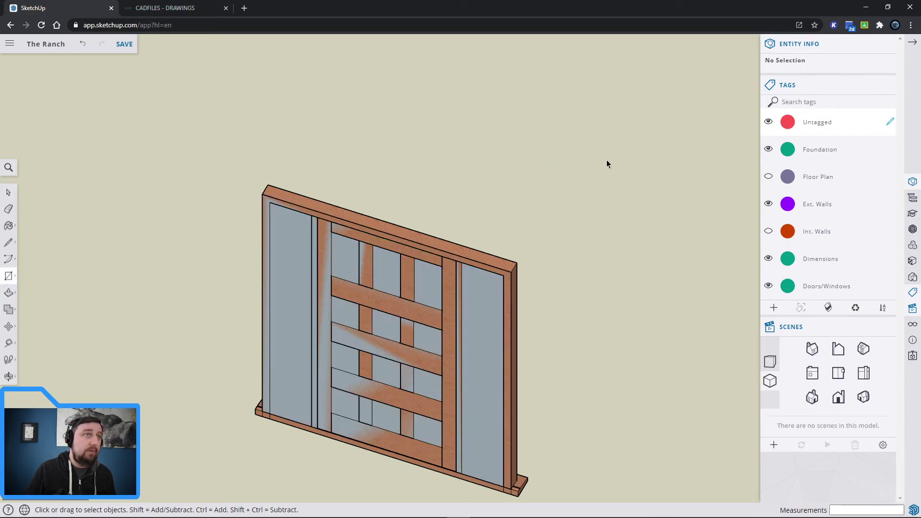
left_click(769, 287)
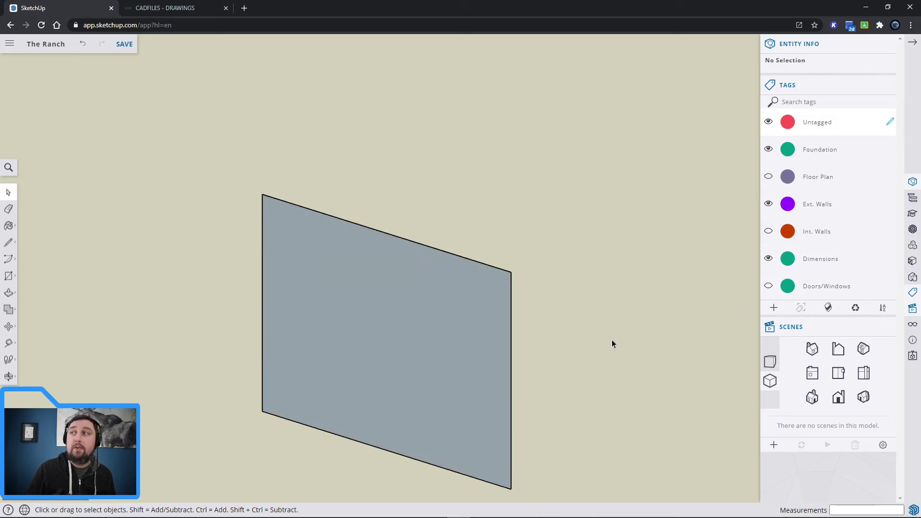
Move the rectangle by its bottom-edge midpoint onto the front wall, at the midpoint of the edge where the porch meets the wall.
right_click(632, 344)
middle_click_drag(610, 273, 366, 160)
scroll(337, 215, "down", 5)
scroll(367, 224, "up", 3)
scroll(265, 115, "down", 4)
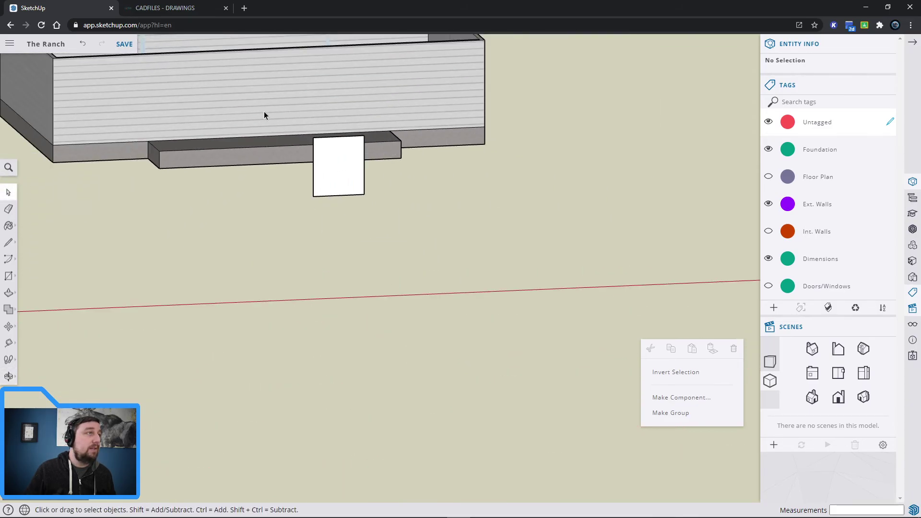
middle_click_drag(264, 114, 479, 270)
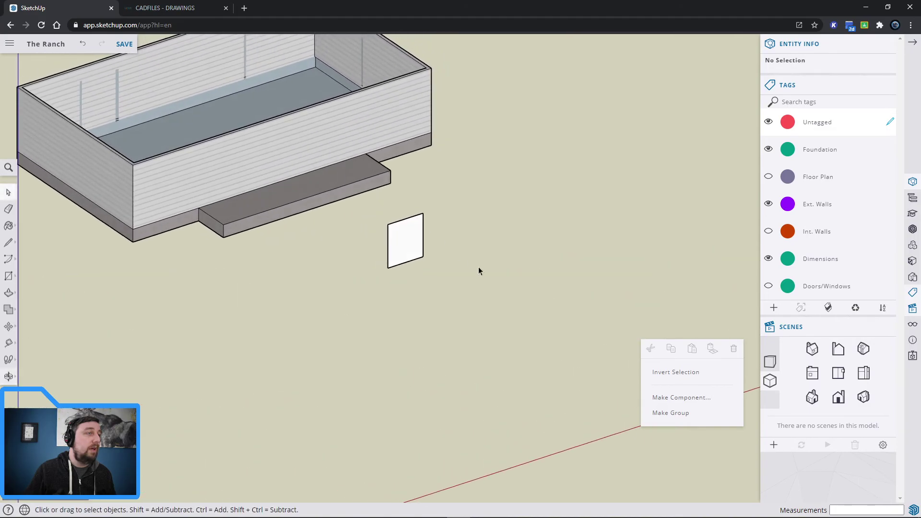
left_click_drag(389, 214, 384, 207)
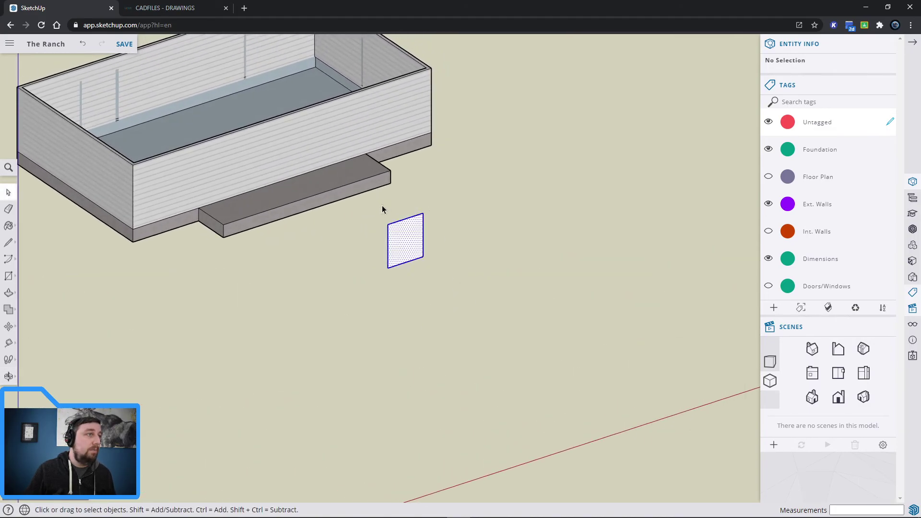
left_click(9, 326)
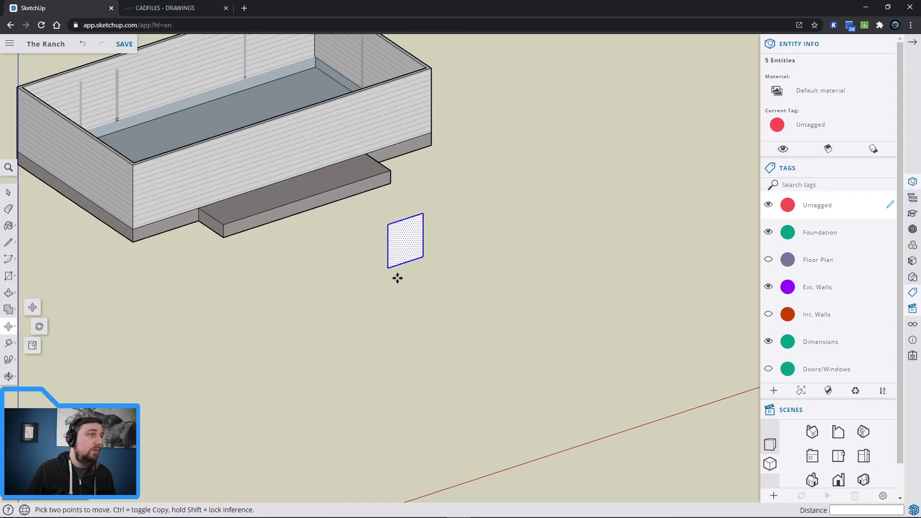
scroll(408, 261, "up", 3)
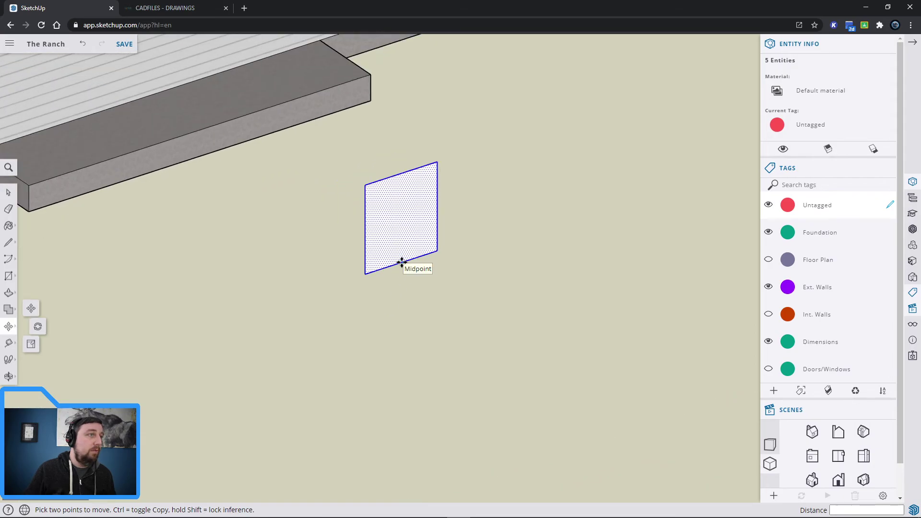
left_click(402, 263)
middle_click_drag(169, 107, 422, 314)
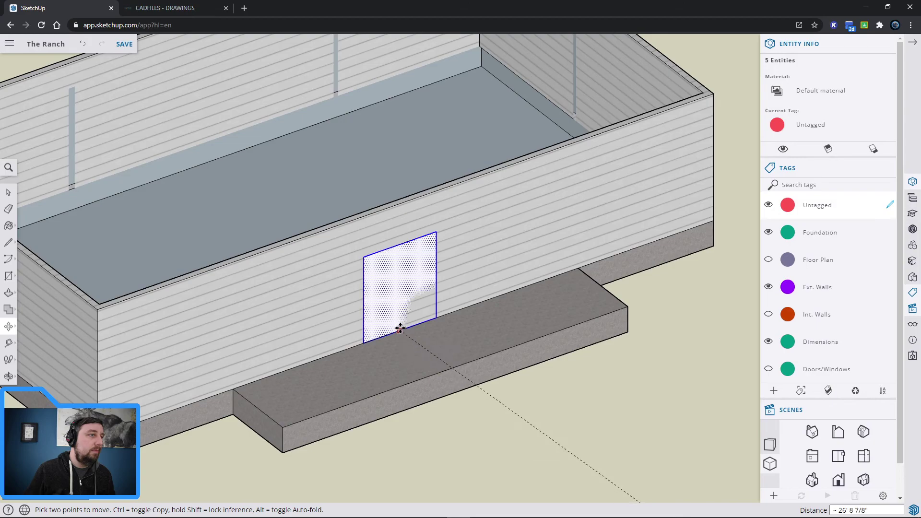
key("space")
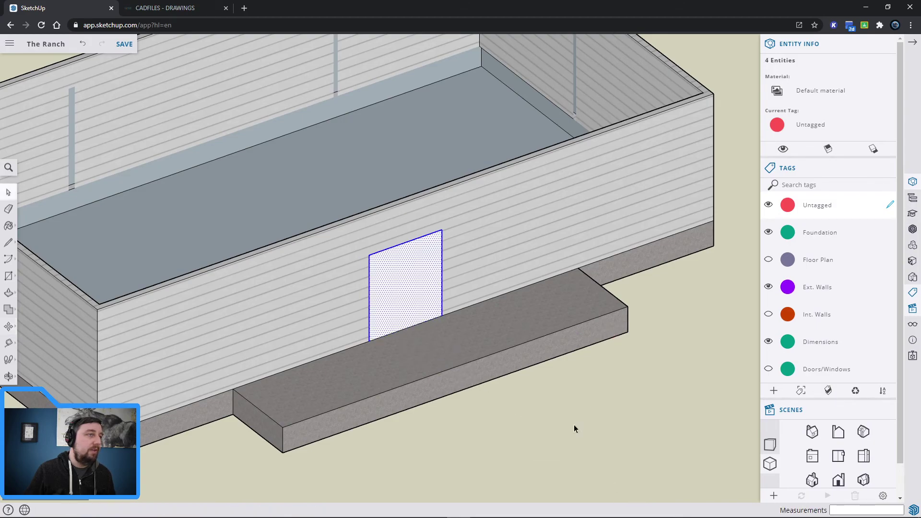
Push the rectangle 6" through the front wall to cut the front door opening.
left_click(8, 293)
left_click(403, 309)
left_click(381, 299)
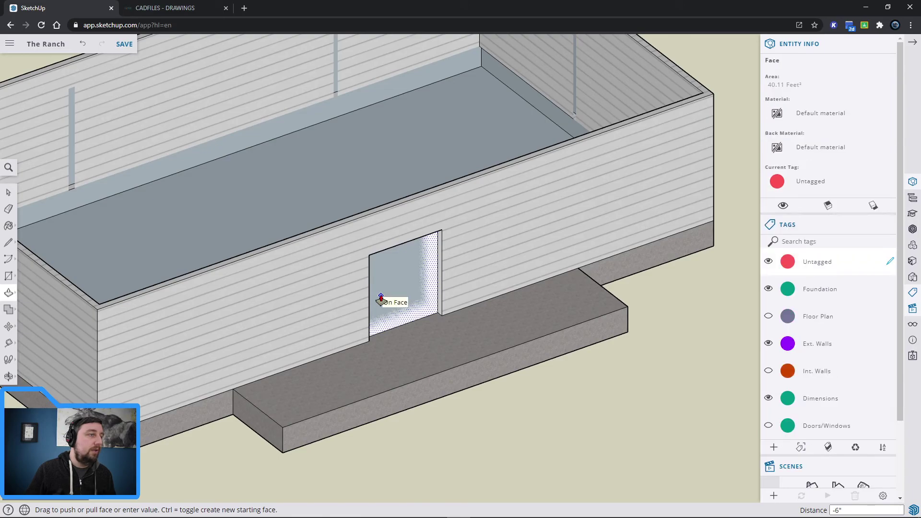
key("o")
left_click_drag(458, 345, 429, 331)
middle_click_drag(428, 331, 528, 297)
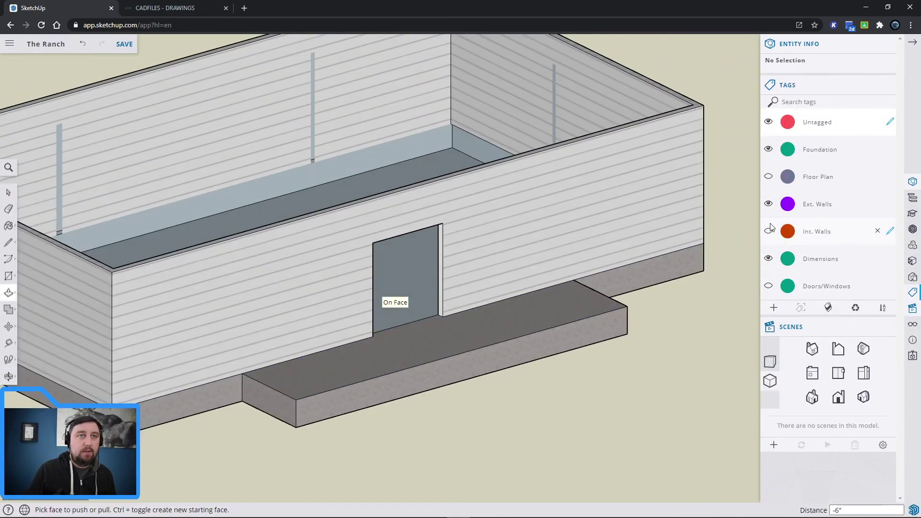
Make the Int. Walls, Floor Plan and Doors/Windows tags visible and save the model.
left_click(769, 231)
left_click(769, 177)
middle_click_drag(522, 269, 671, 410)
key("p")
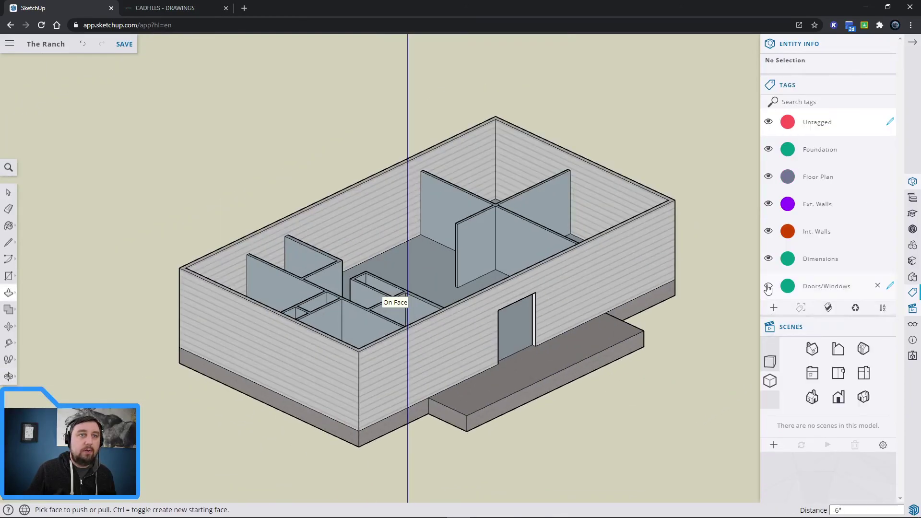
left_click(768, 287)
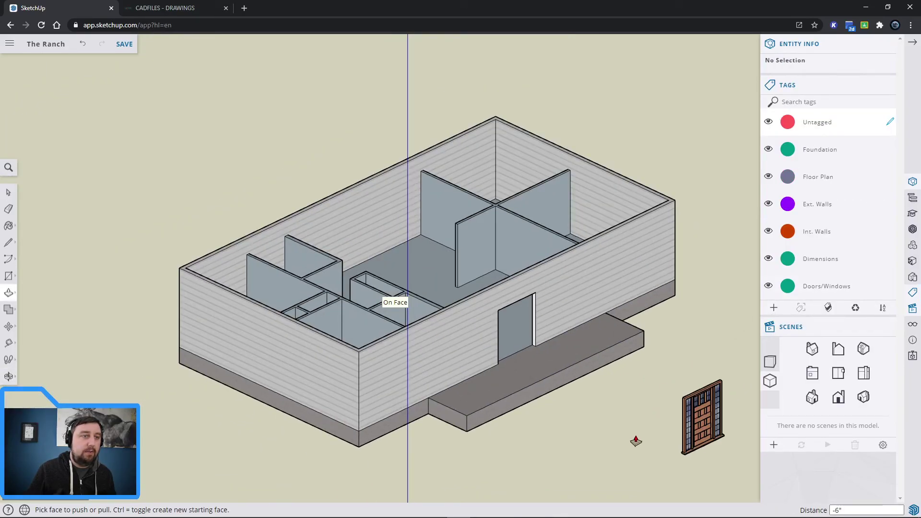
key("space")
key("ctrl+s")
middle_click_drag(649, 447, 501, 424)
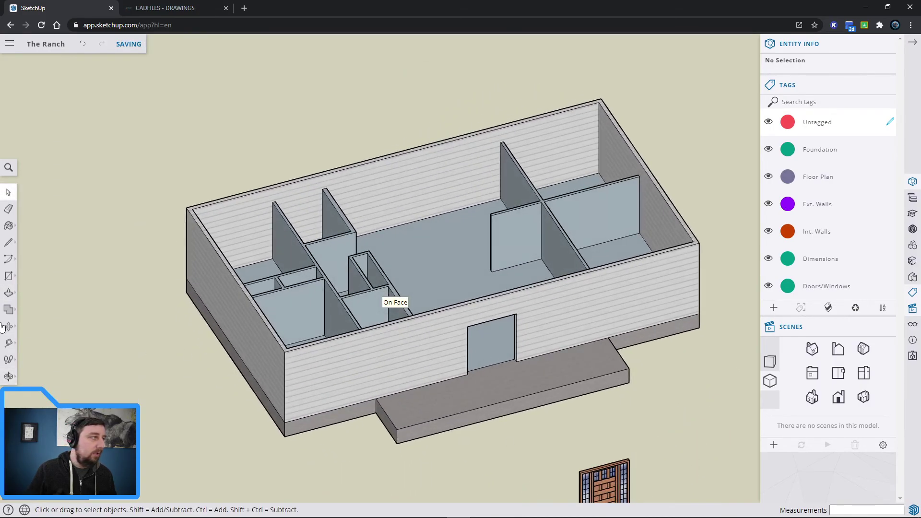
left_click(8, 242)
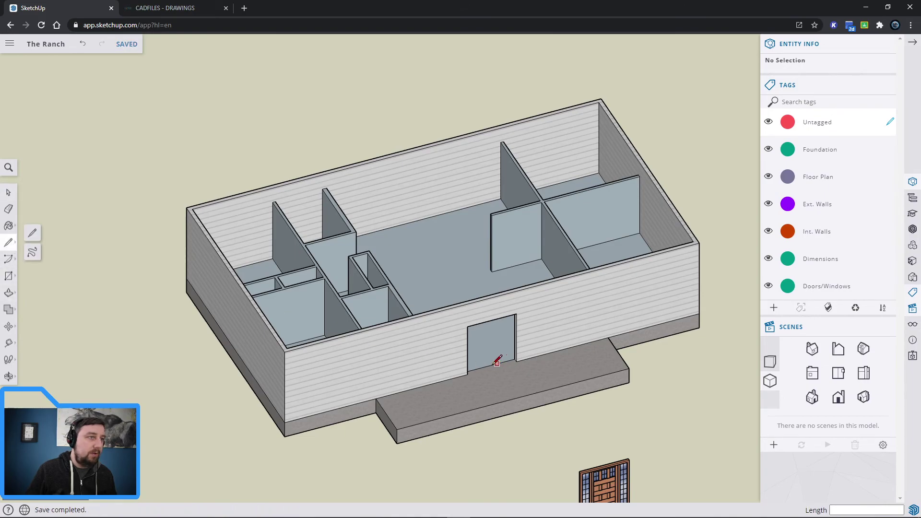
scroll(601, 414, "down", 3)
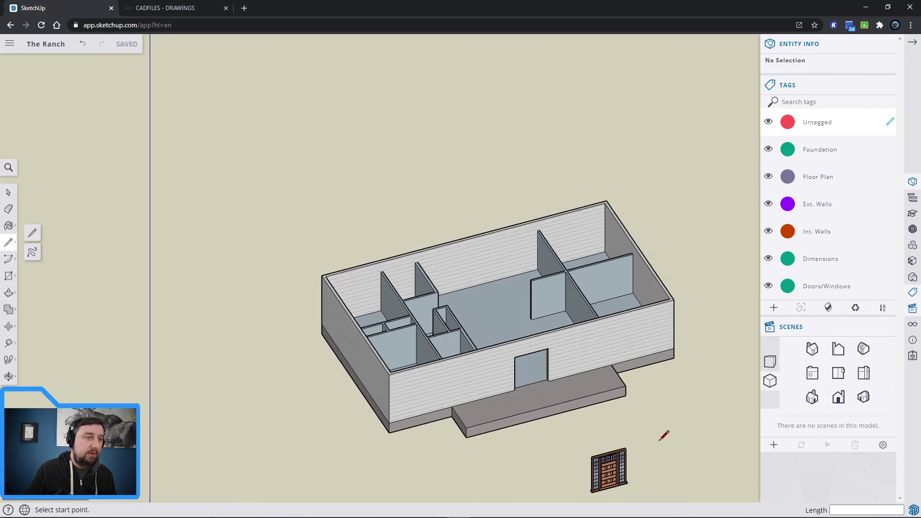
key("space")
Combine all the front door's separate parts into one group.
scroll(664, 456, "down", 1)
scroll(685, 457, "up", 5)
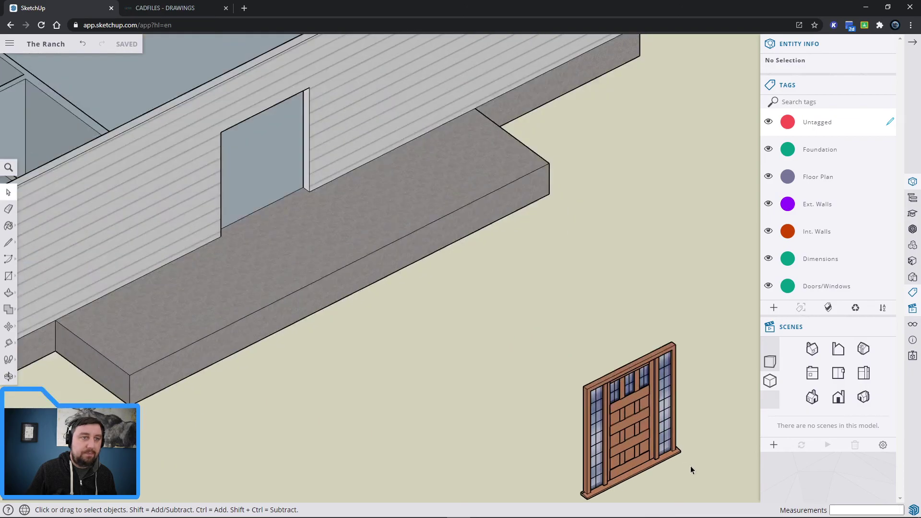
middle_click_drag(694, 470, 619, 345)
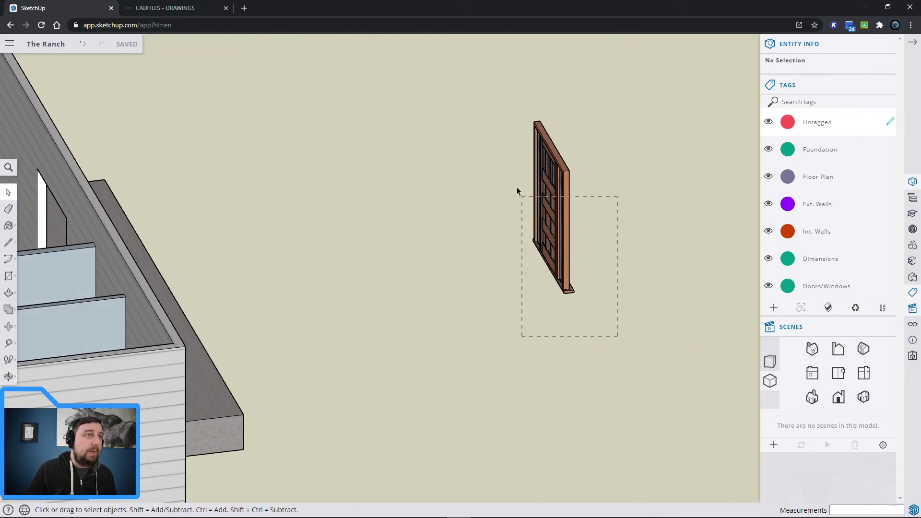
left_click_drag(455, 109, 424, 211)
right_click(542, 193)
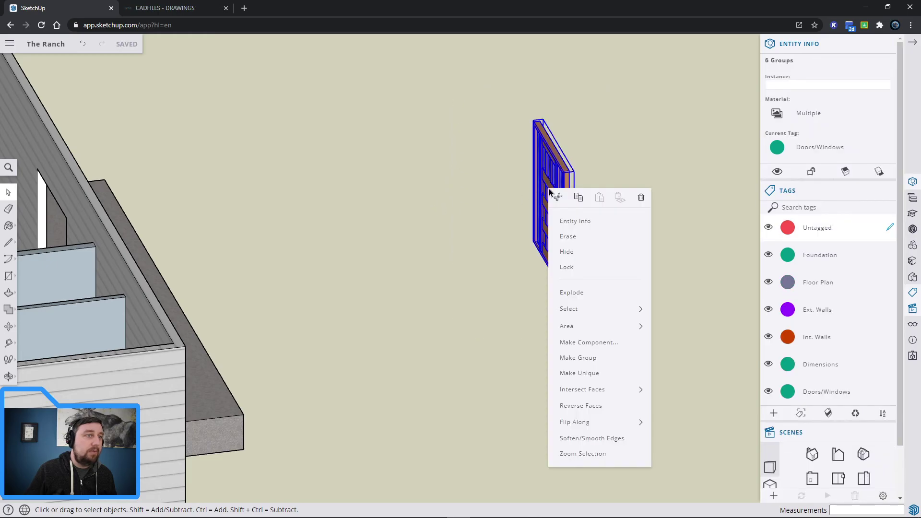
left_click(597, 360)
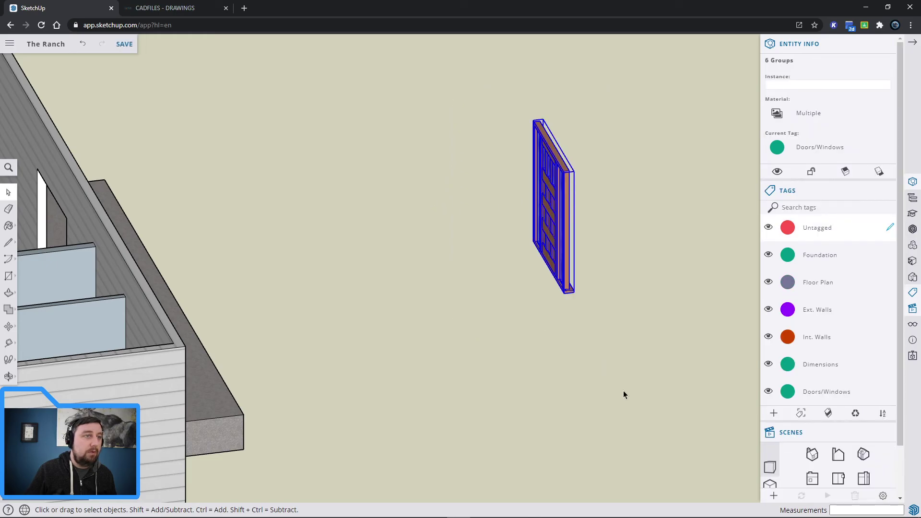
left_click(626, 310)
left_click(573, 281)
left_click(685, 309)
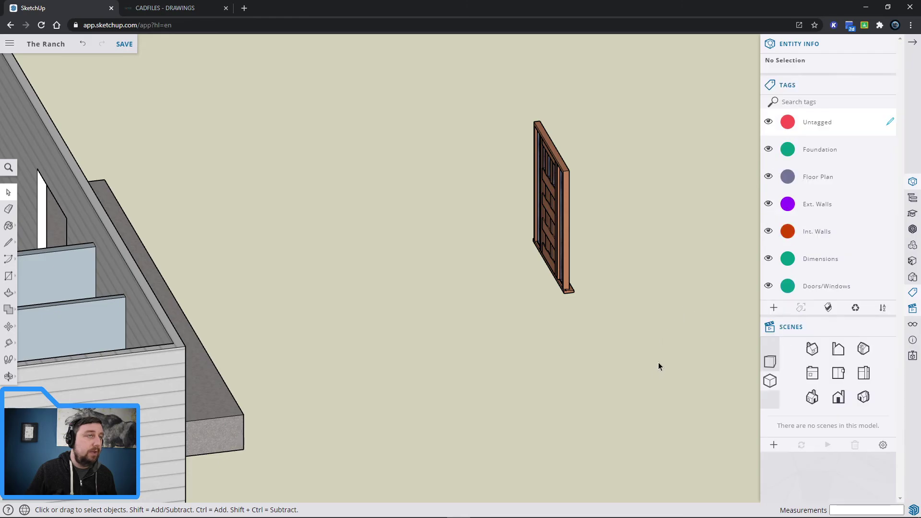
Move the grouped front door by its bottom-edge midpoint onto the midpoint of the front wall opening's inner bottom edge.
left_click_drag(473, 100, 472, 101)
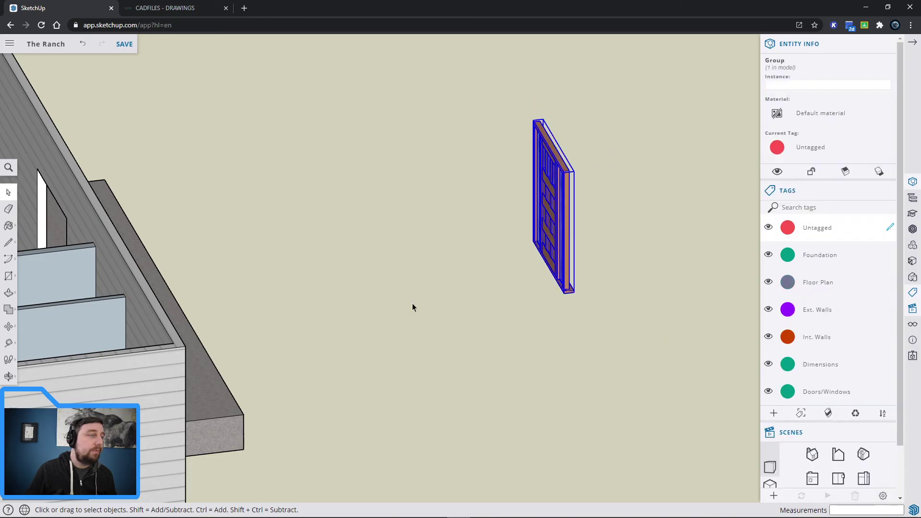
left_click(8, 327)
scroll(539, 270, "up", 3)
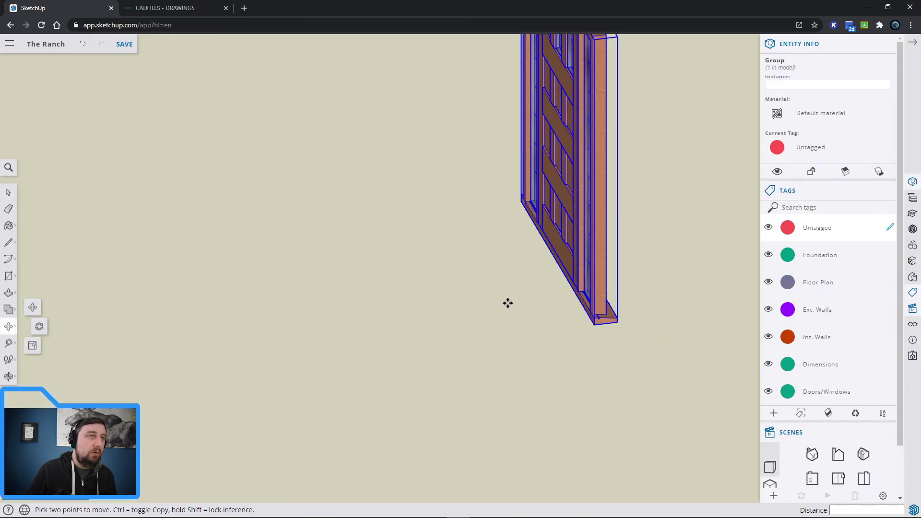
middle_click_drag(506, 306, 568, 276)
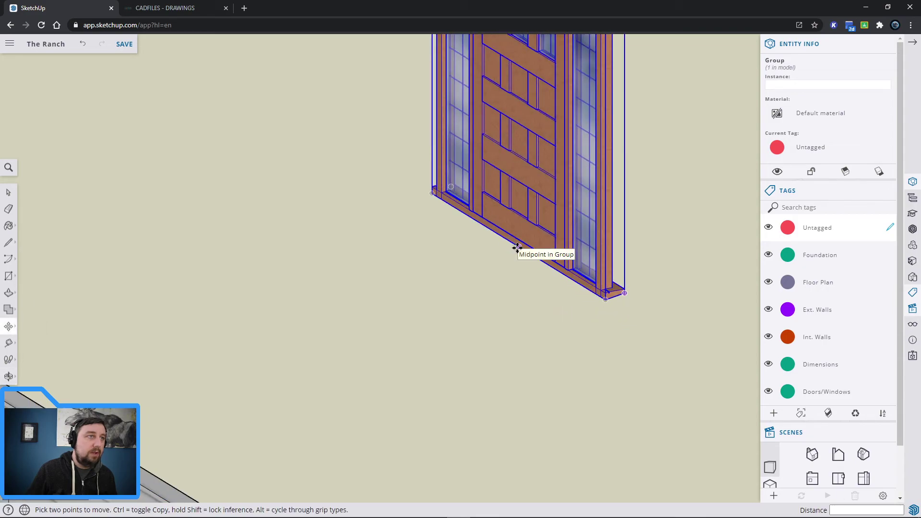
middle_click_drag(517, 247, 531, 226, "shift")
scroll(307, 239, "down", 4)
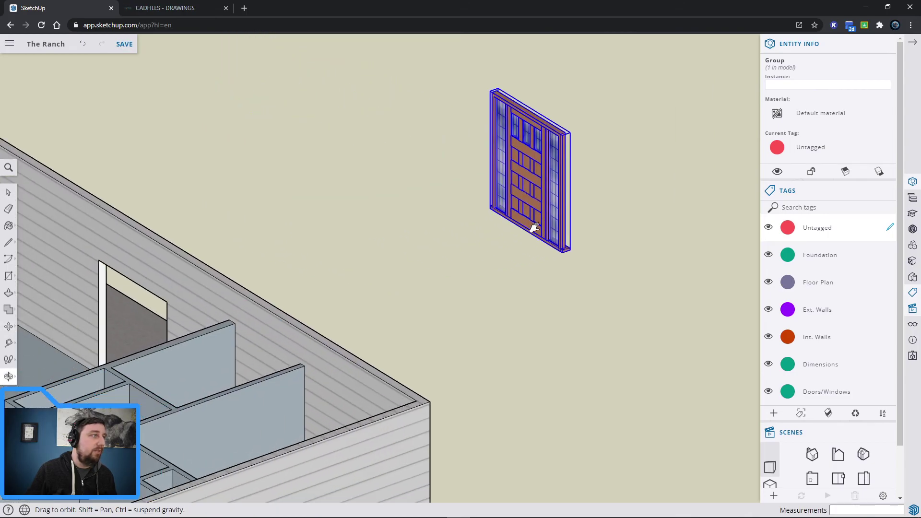
left_click(531, 226)
scroll(321, 339, "up", 2)
middle_click_drag(322, 338, 484, 410)
scroll(298, 402, "up", 2)
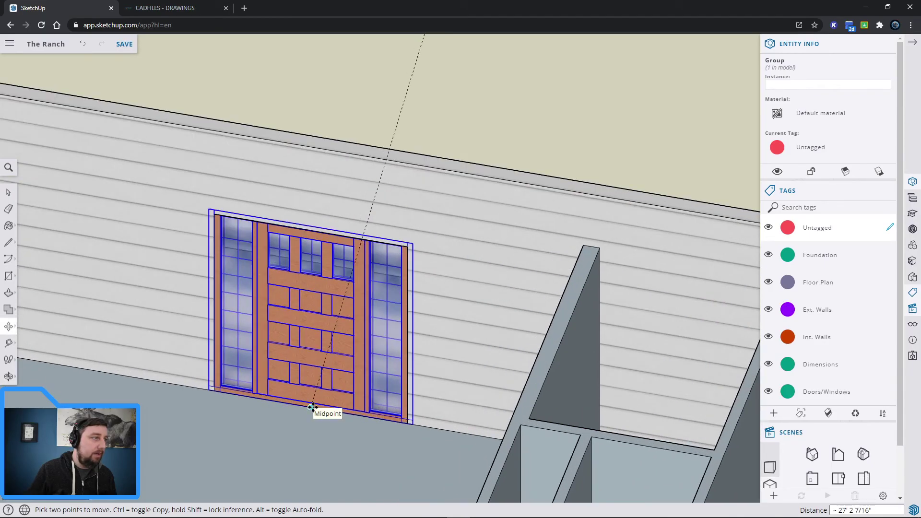
left_click(313, 407)
scroll(338, 269, "up", 3)
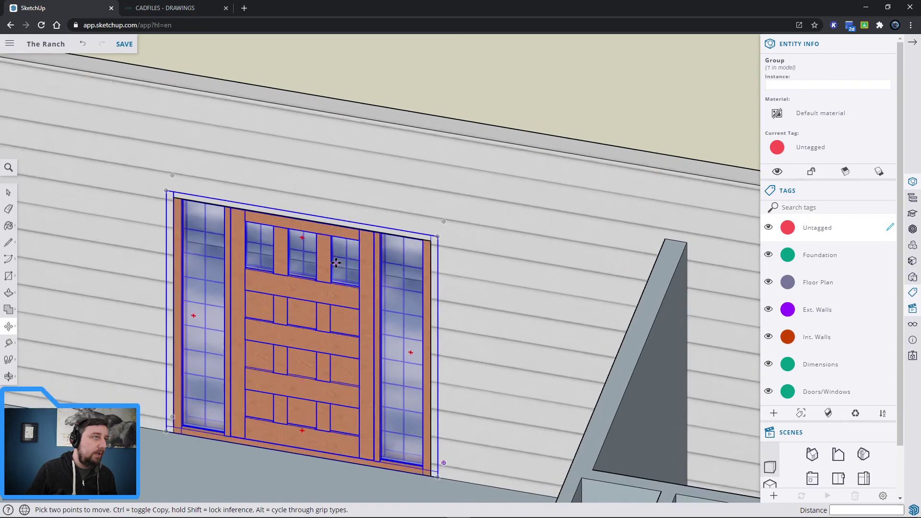
Try moving the front door about 4 1/2" outward through the wall opening.
scroll(340, 249, "down", 2)
scroll(341, 249, "down", 3)
middle_click_drag(379, 185, 366, 311)
key("m")
scroll(372, 387, "up", 5)
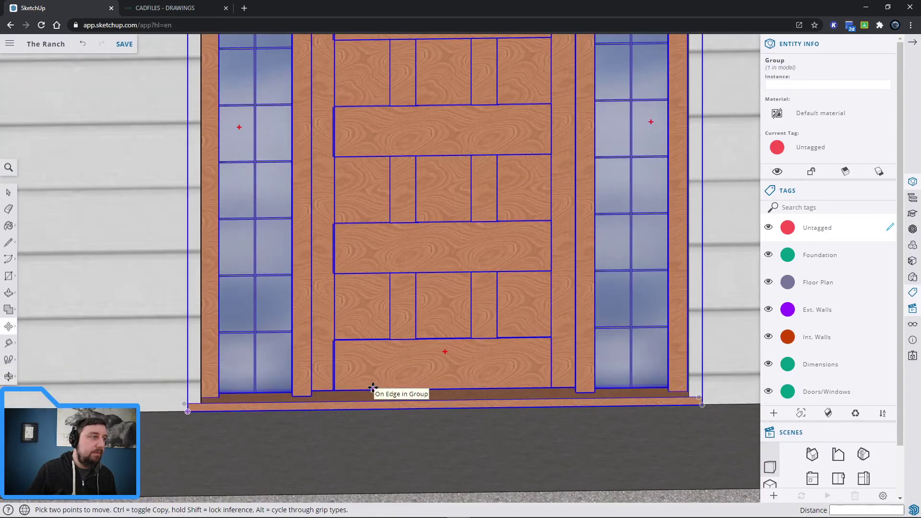
scroll(373, 387, "down", 5)
middle_click_drag(469, 432, 478, 468)
mouse_move(496, 453)
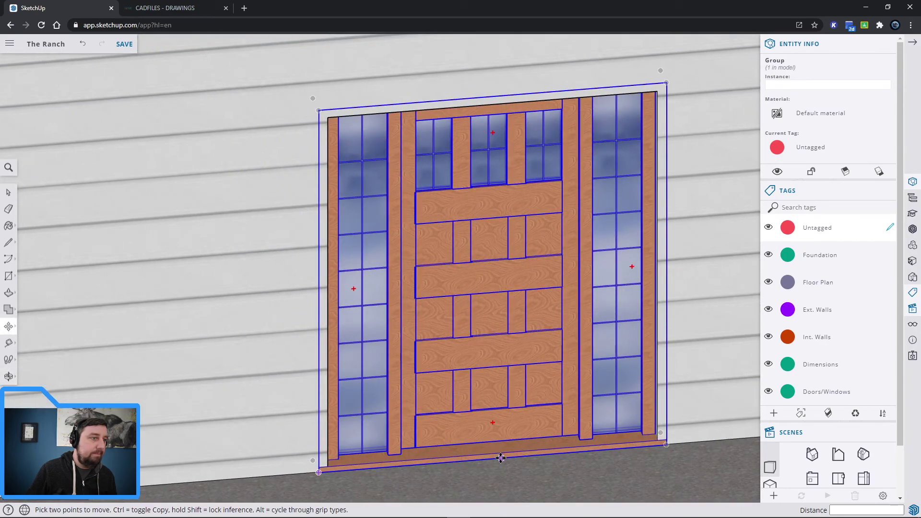
left_click(493, 459)
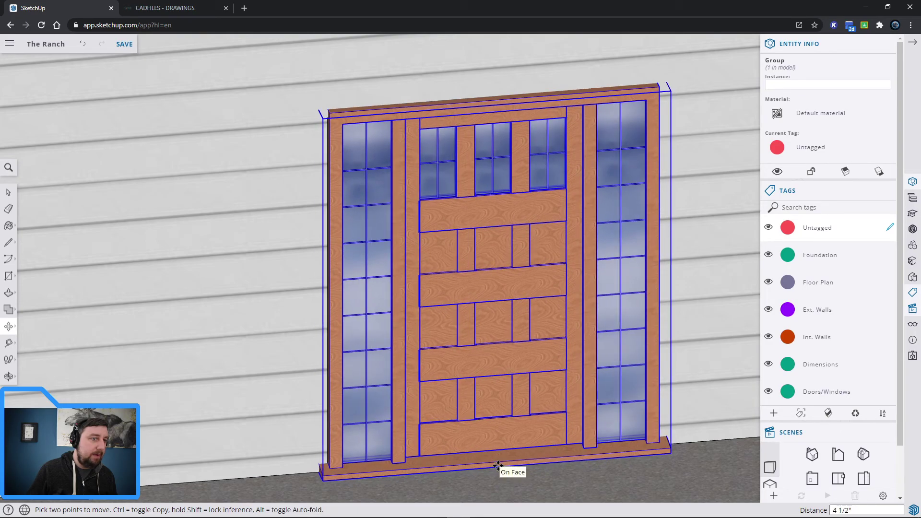
left_click(498, 465)
key("space")
Check the door's position from inside the house, undo its outward move and clear the selection.
middle_click_drag(623, 231, 543, 192)
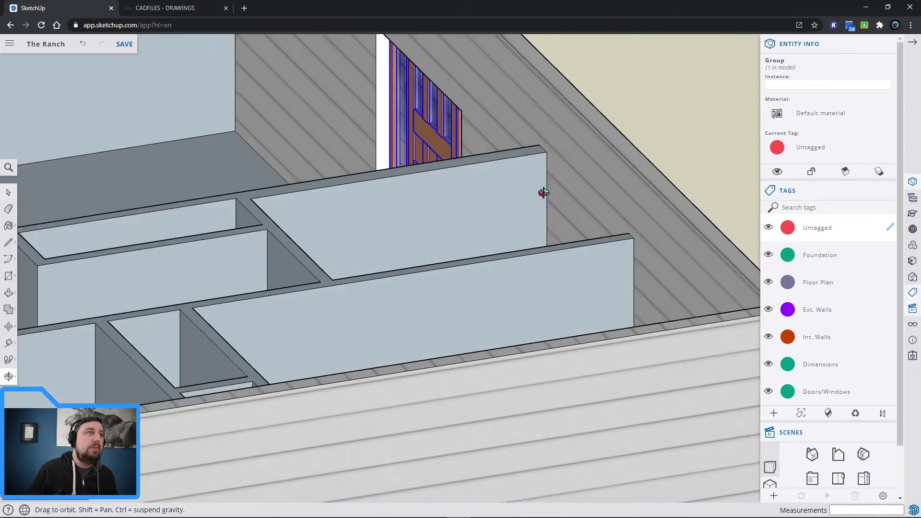
scroll(546, 200, "up", 5)
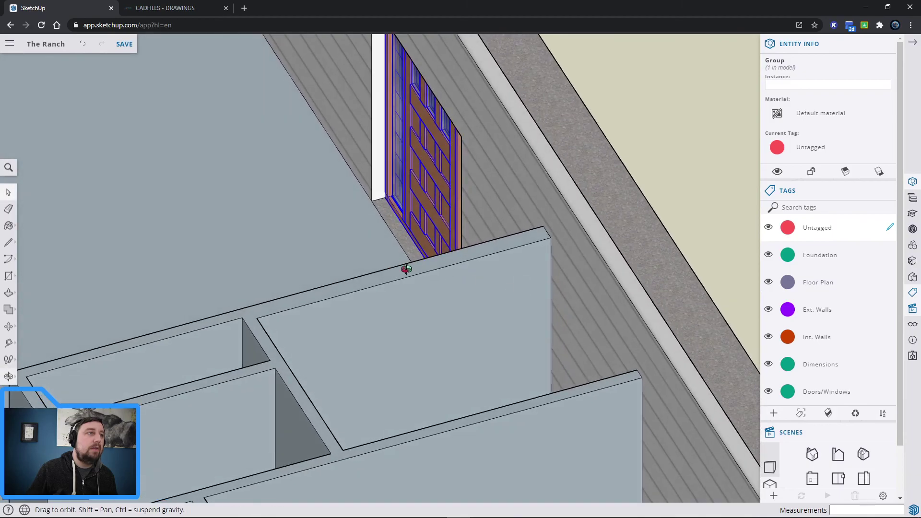
middle_click_drag(406, 269, 541, 304)
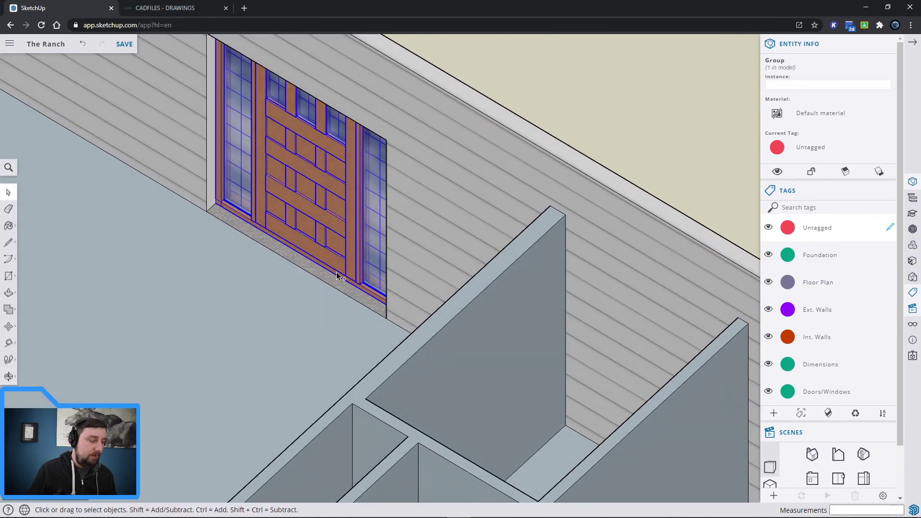
key("ctrl+z")
left_click(597, 107)
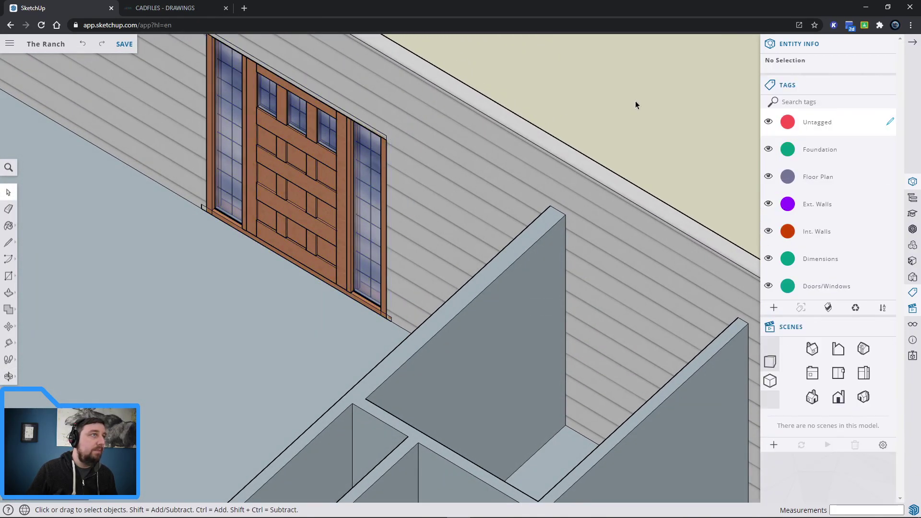
Examine the front door's fit in the wall opening from inside and outside the house.
scroll(635, 101, "up", 3)
middle_click_drag(444, 125, 366, 132)
middle_click_drag(305, 158, 398, 285)
left_click(311, 199)
left_click(574, 89)
middle_click_drag(628, 94, 142, 1)
middle_click_drag(342, 200, 420, 341, "shift")
scroll(260, 323, "down", 8)
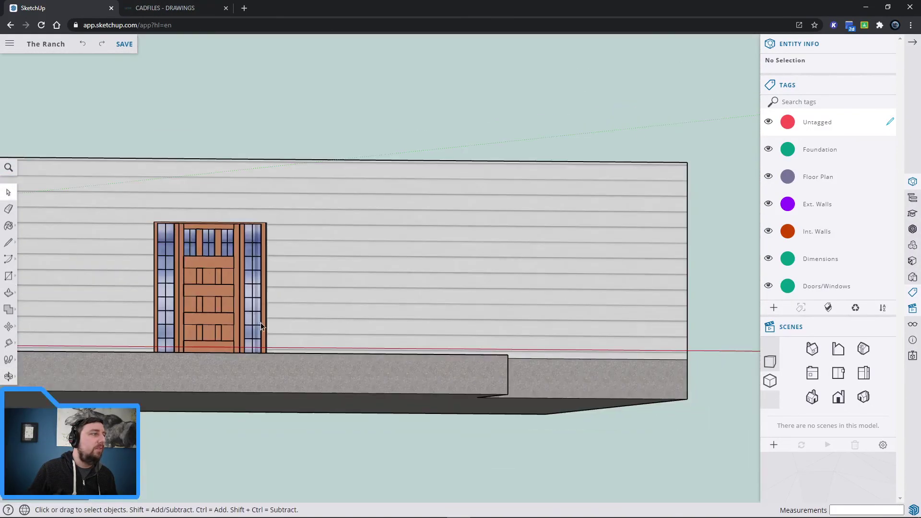
middle_click_drag(232, 371, 372, 456)
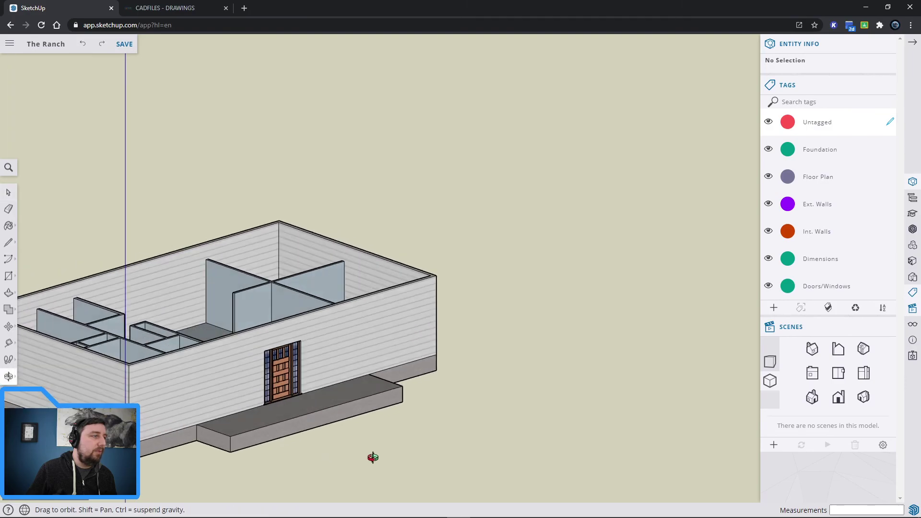
Open 3D Warehouse and search it for "window oak".
left_click(912, 229)
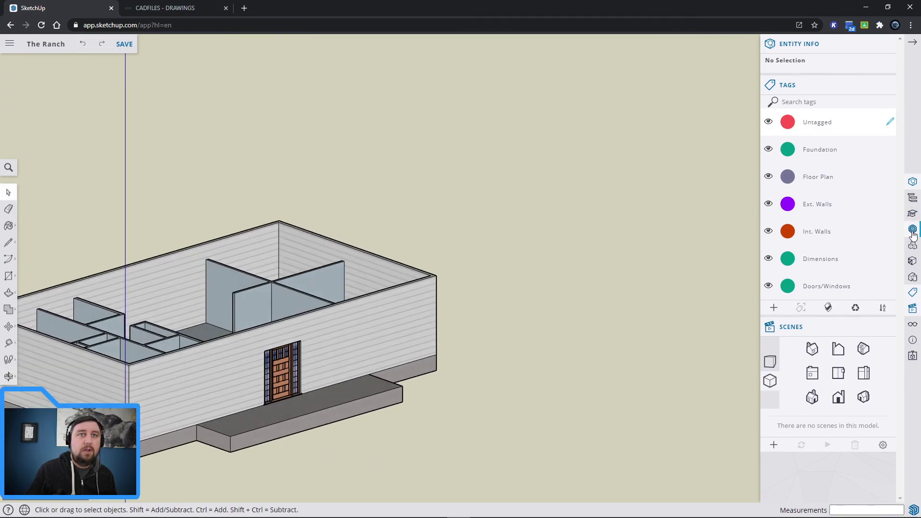
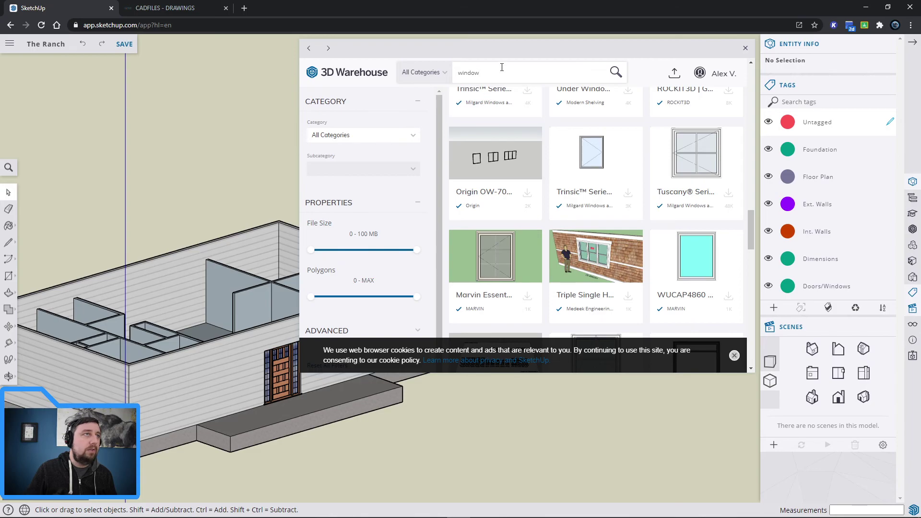
left_click(493, 75)
type("oak")
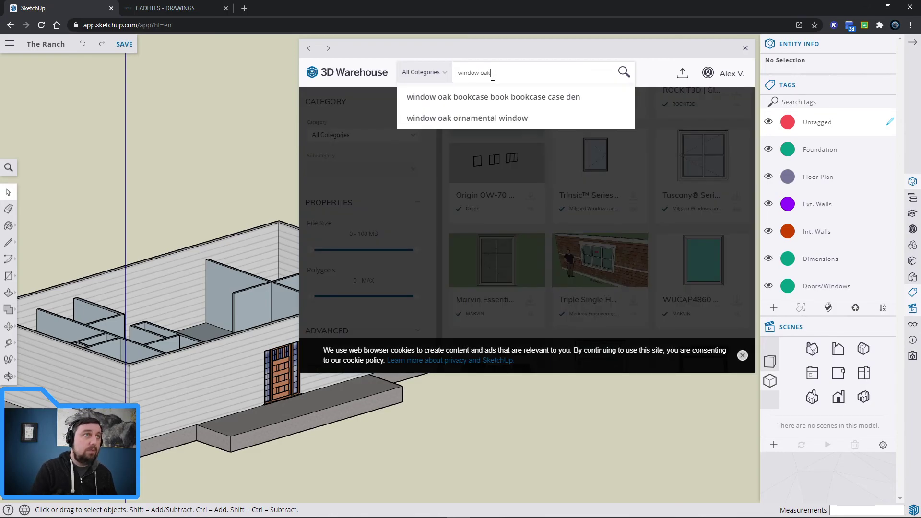
key("Return")
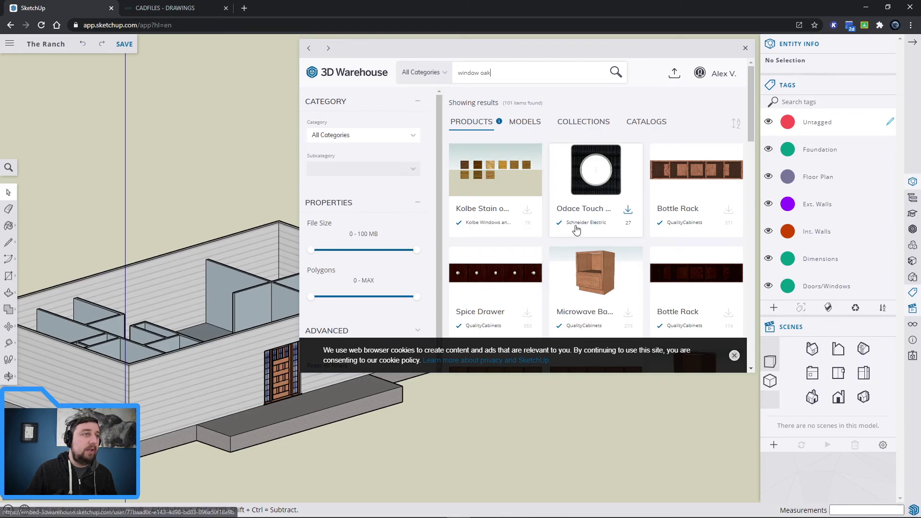
Search 3D Warehouse for "window", import the XOX Window (Double Slider) model and place it in the empty space beside the house.
left_click_drag(492, 74, 486, 78)
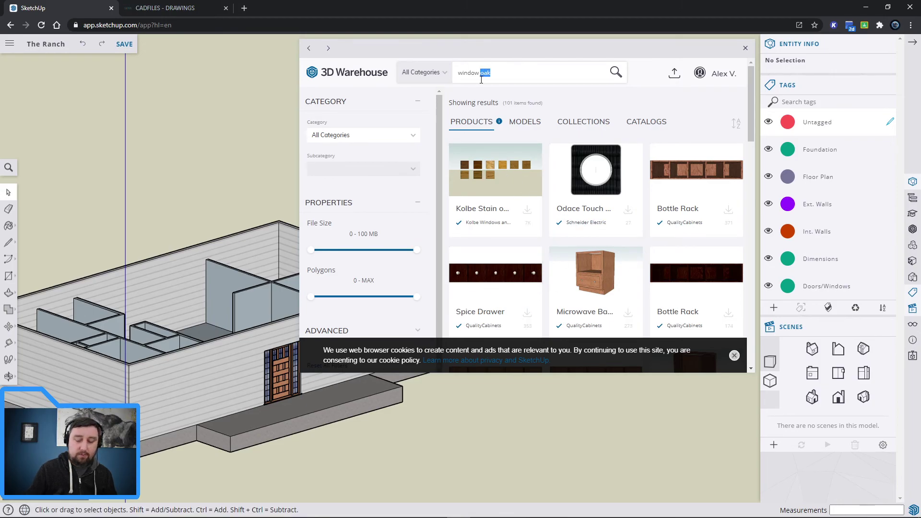
key("BackSpace")
left_click(458, 103)
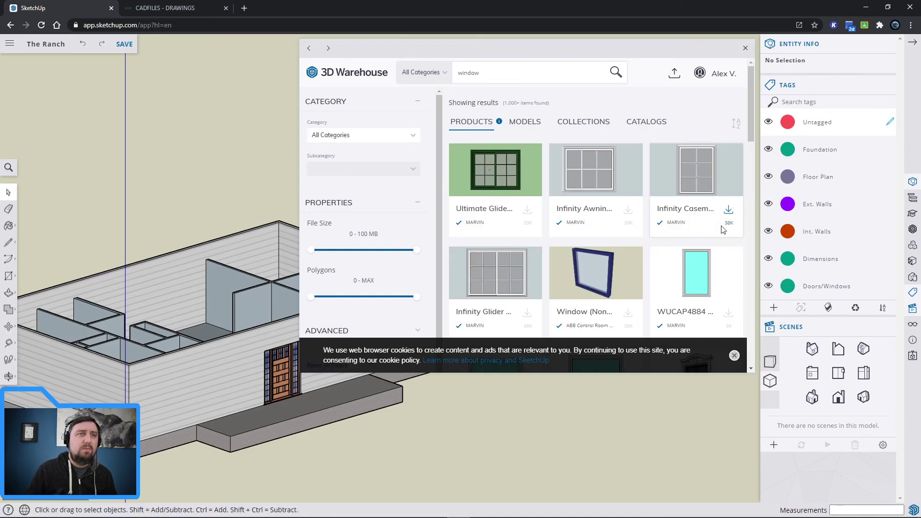
scroll(727, 259, "down", 2)
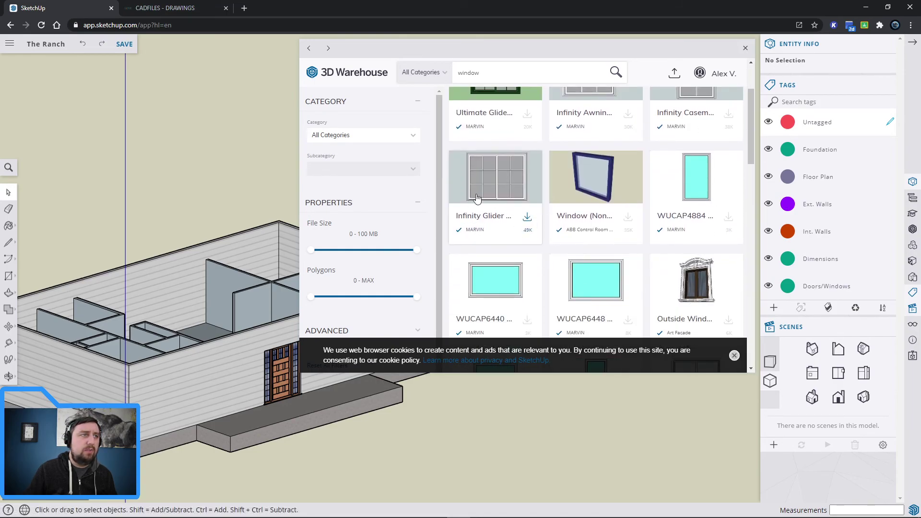
scroll(594, 251, "down", 4)
scroll(647, 286, "down", 3)
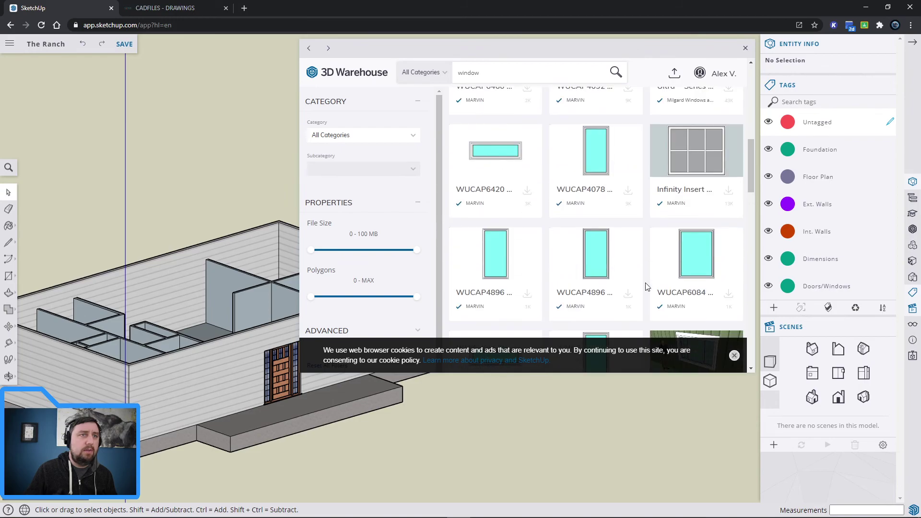
scroll(643, 278, "down", 4)
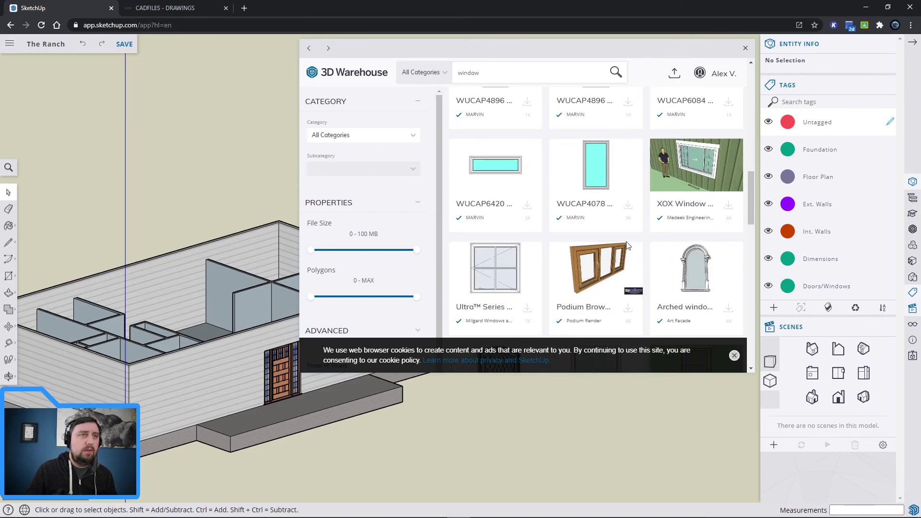
left_click(711, 180)
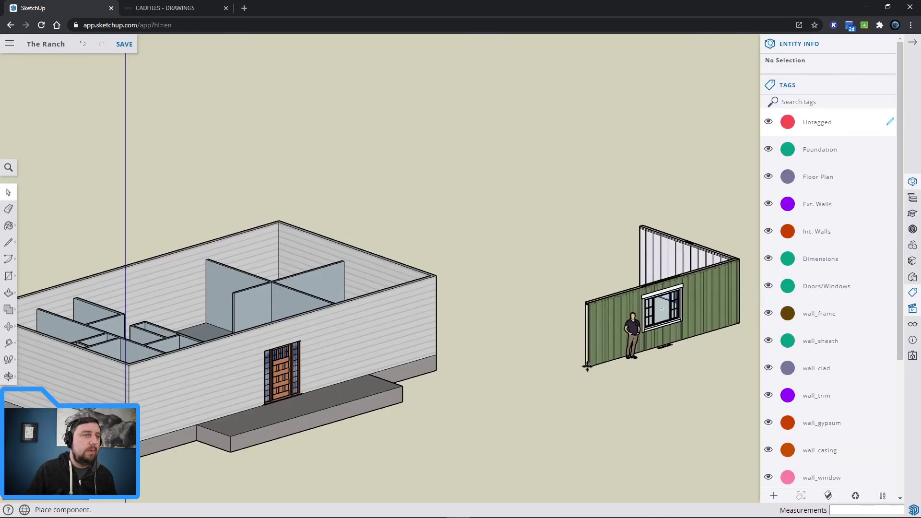
left_click(603, 357)
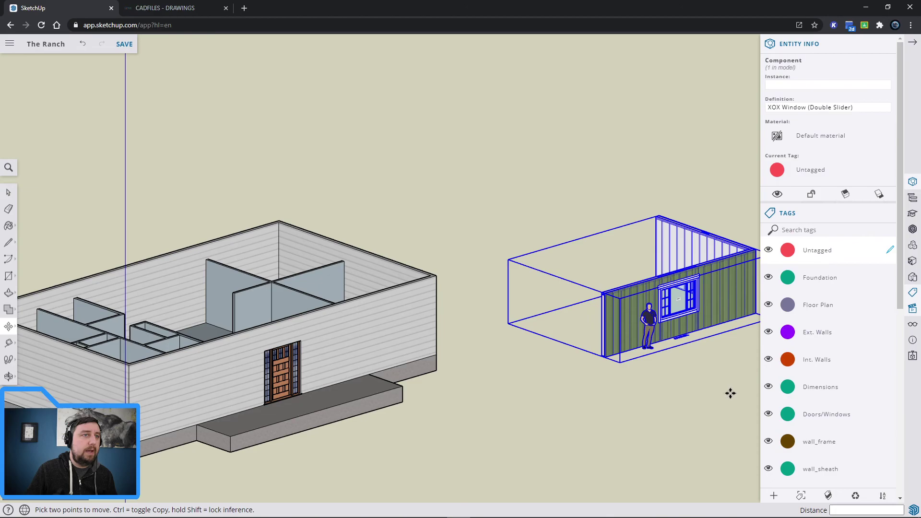
Explode the imported XOX Window (Double Slider) component into its separate groups and components.
scroll(730, 391, "up", 5)
scroll(547, 316, "up", 3)
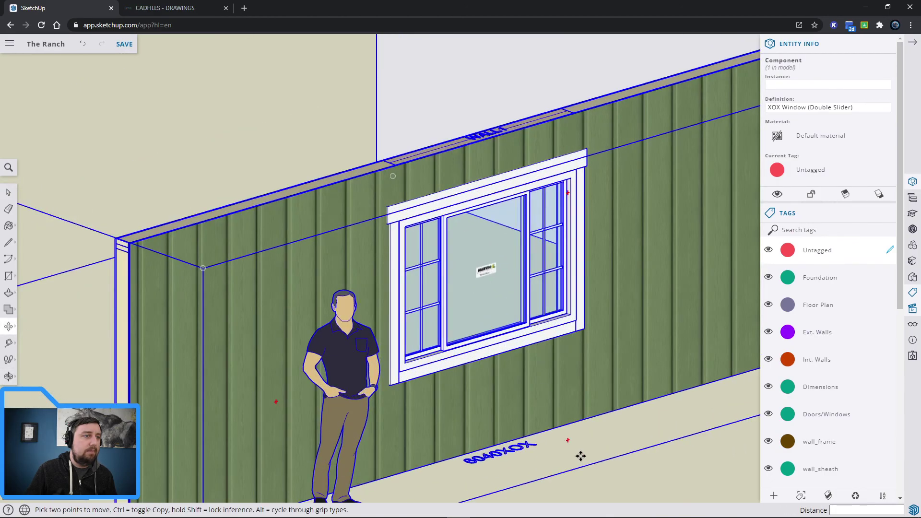
key("space")
left_click(651, 471)
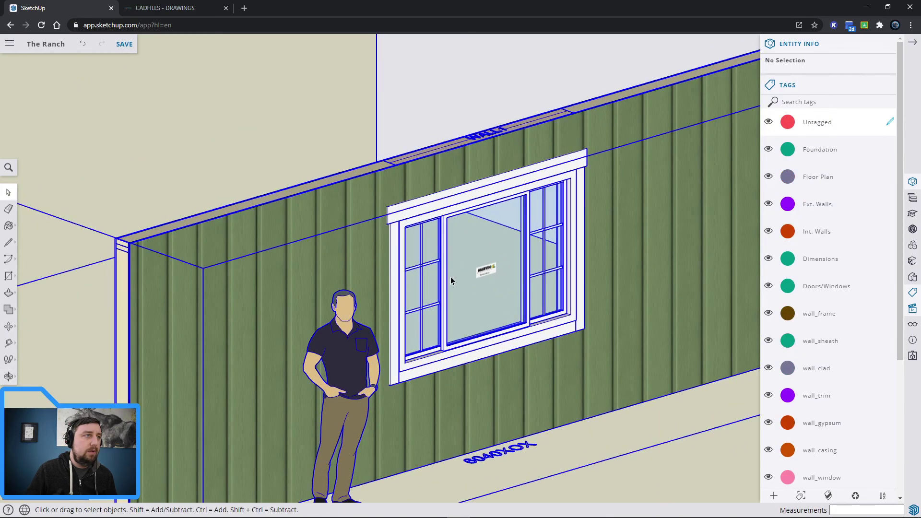
right_click(535, 338)
left_click(573, 344)
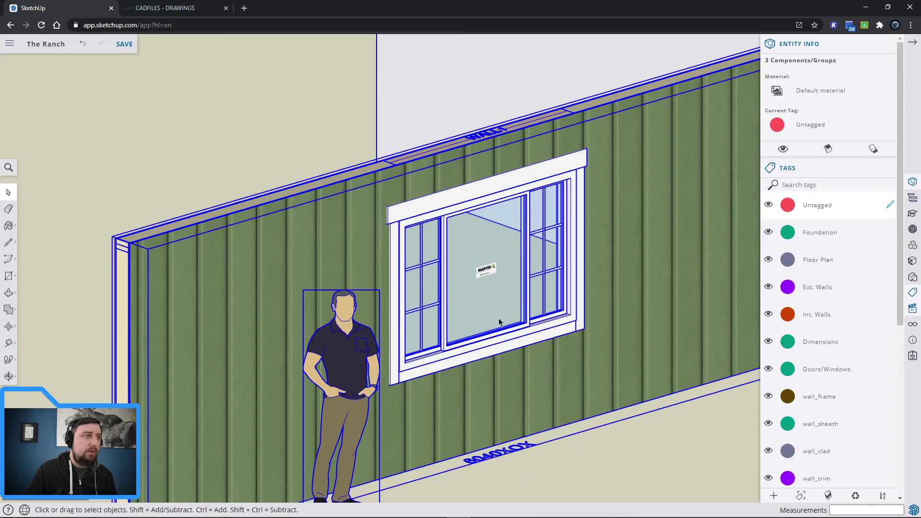
Explode the green wall assembly group that contains the window.
left_click(640, 465)
left_click(457, 290)
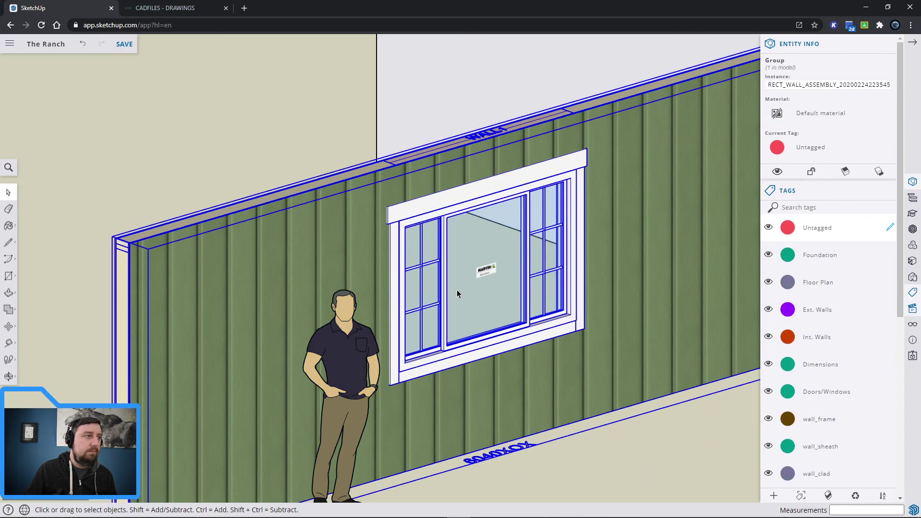
right_click(457, 290)
left_click(709, 477)
left_click(662, 380)
right_click(462, 282)
left_click(490, 368)
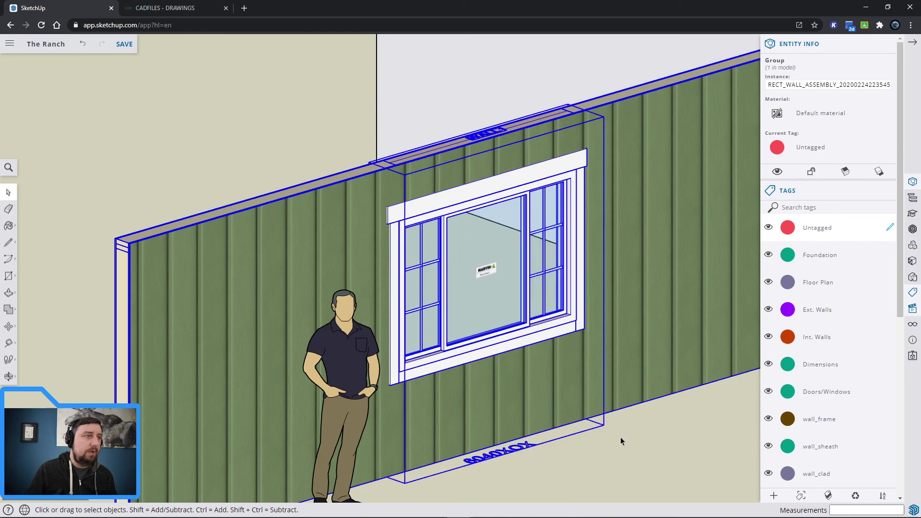
Move the window group out of its wall opening into the open space in front of the wall.
left_click(490, 315)
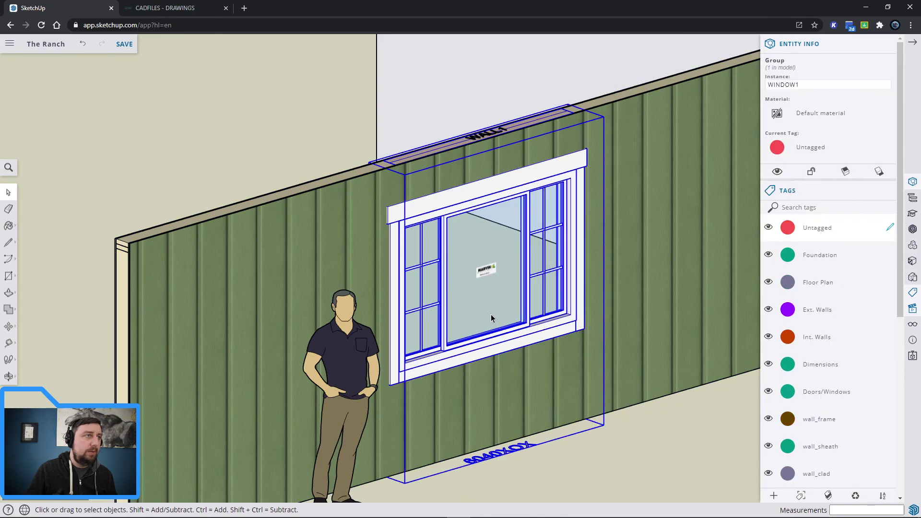
left_click(8, 326)
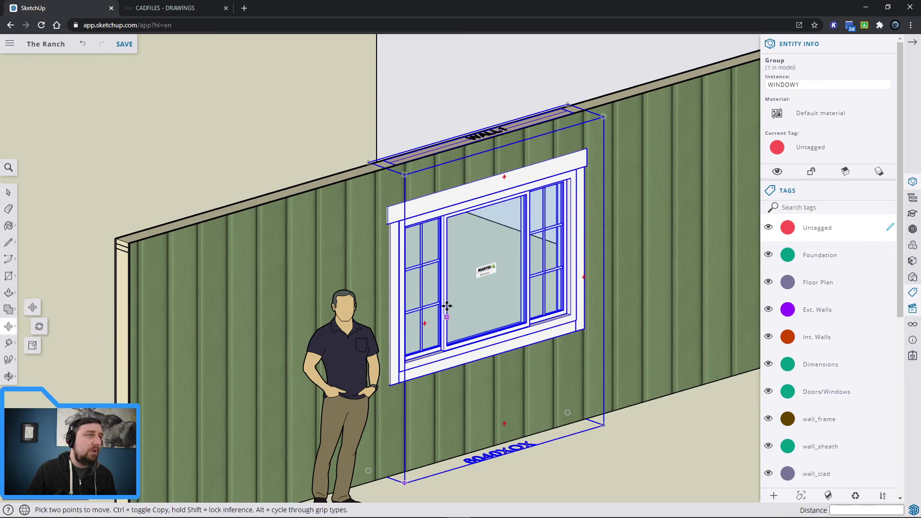
left_click(452, 286)
key("Escape")
scroll(555, 400, "down", 3)
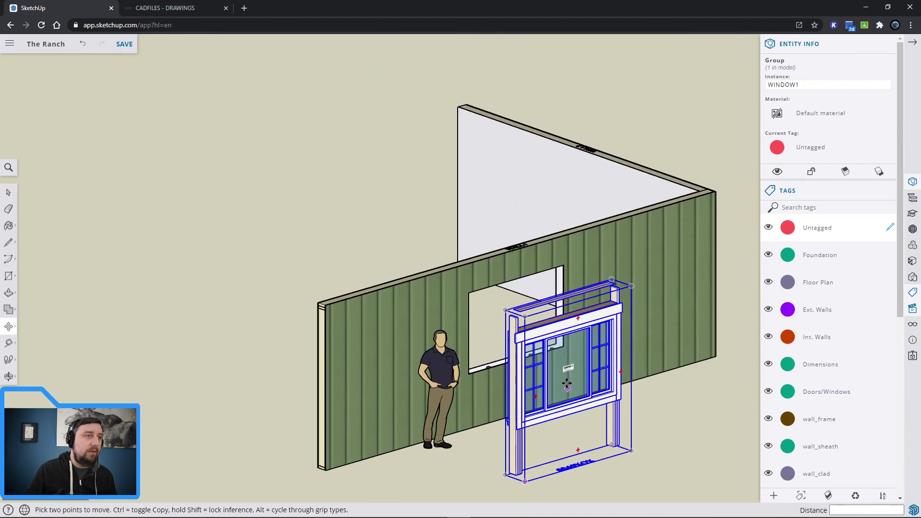
left_click(567, 383)
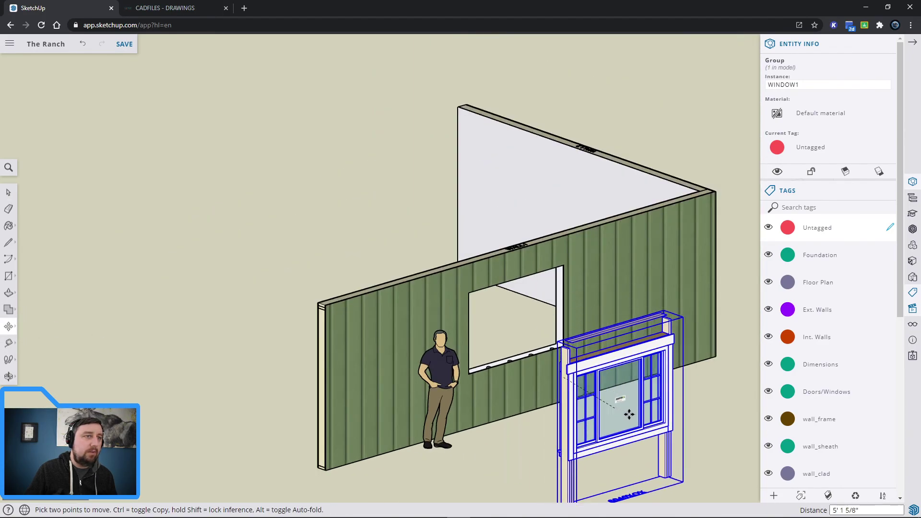
left_click(538, 446)
key("space")
left_click(519, 450)
Delete the two leftover wall assemblies together with the standing figure, keeping the separated window.
middle_click_drag(521, 450, 624, 459)
left_click_drag(324, 81, 302, 70)
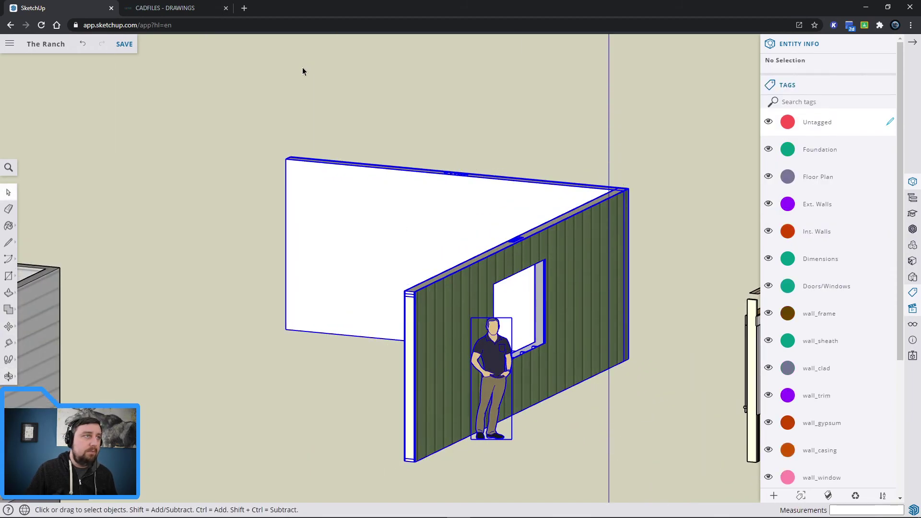
key("Delete")
Explode the WINDOW1 group into its framing, trim and window pieces.
middle_click_drag(644, 343, 323, 263)
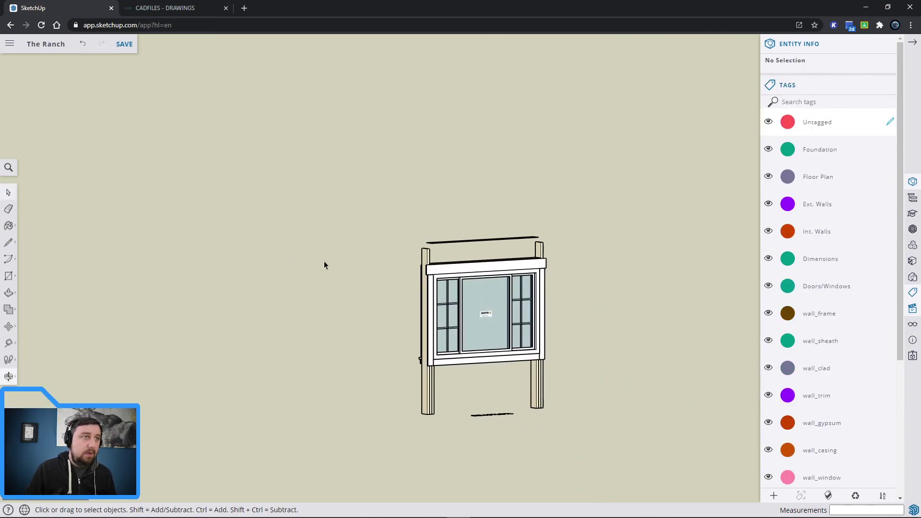
scroll(417, 261, "up", 4)
left_click(401, 259)
right_click(401, 259)
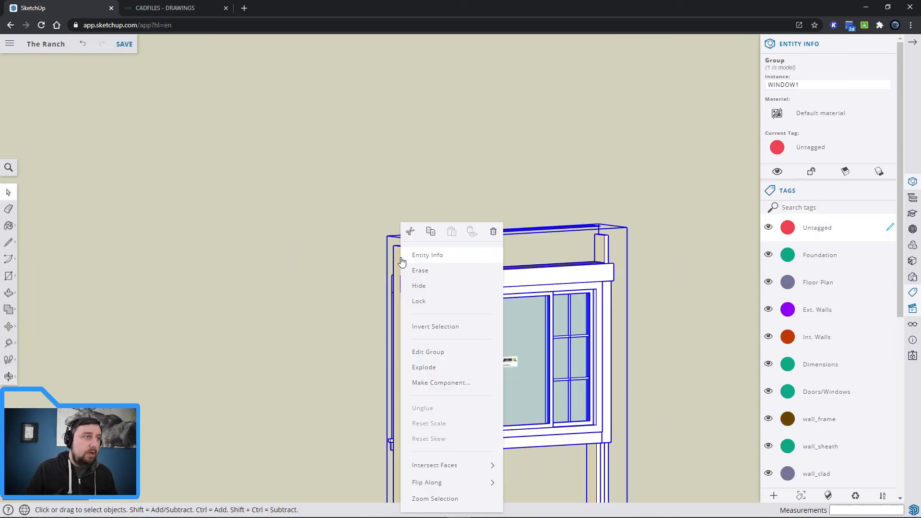
left_click(451, 372)
Delete the tall stud on each side of the window and the wall label above it.
left_click(401, 255)
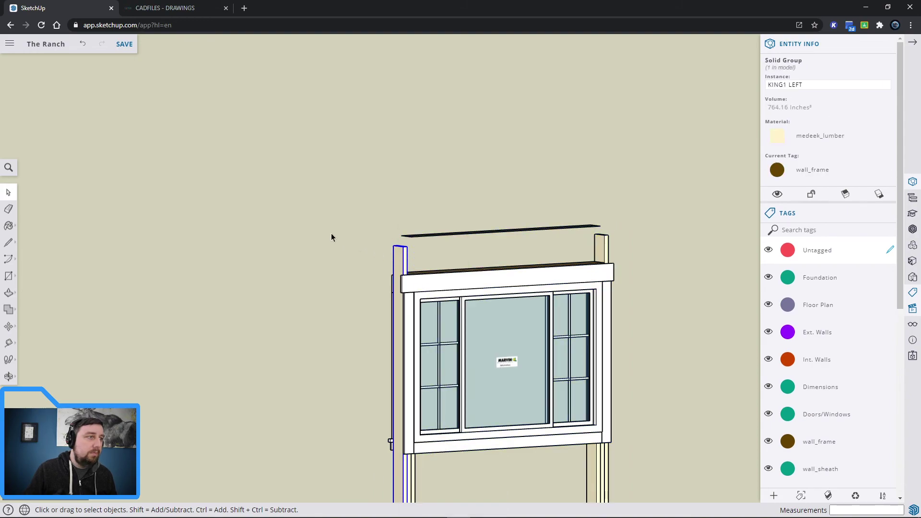
key("Delete")
left_click(475, 232)
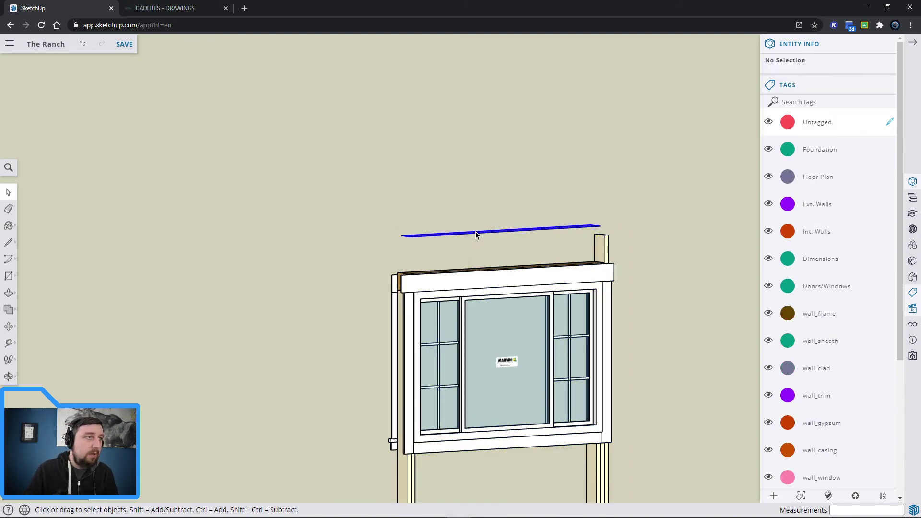
key("Delete")
left_click(607, 246)
key("Delete")
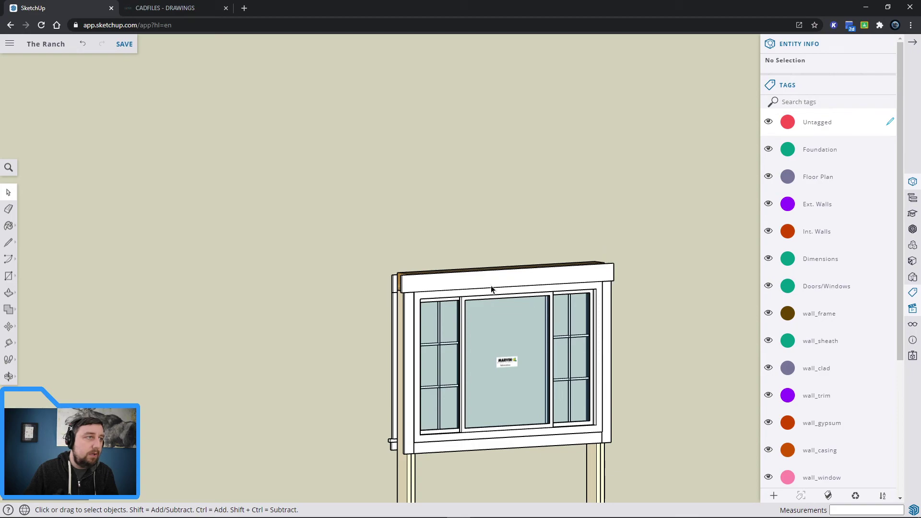
Delete the exterior head trim, the header, the interior head casing, and the left stud and interior casing around the window.
left_click(459, 275)
key("Delete")
left_click(426, 280)
key("Delete")
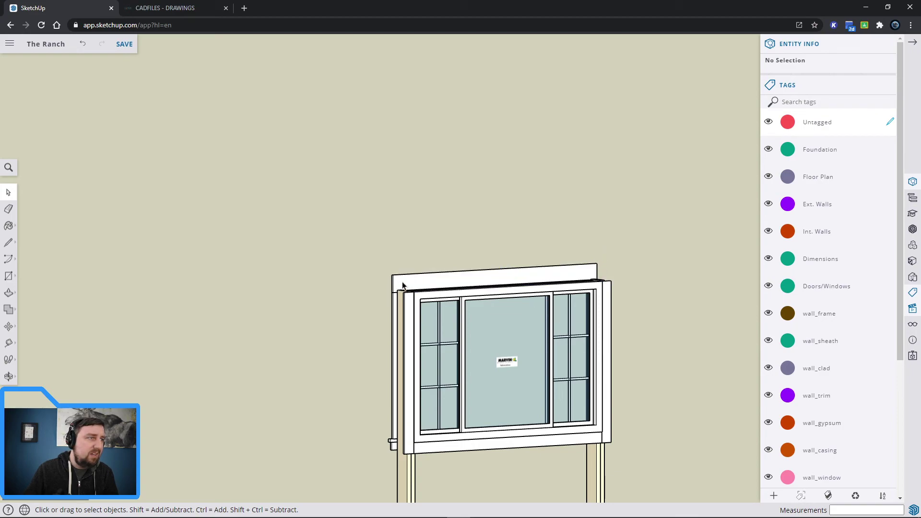
left_click(402, 281)
key("Delete")
left_click(398, 303)
key("Delete")
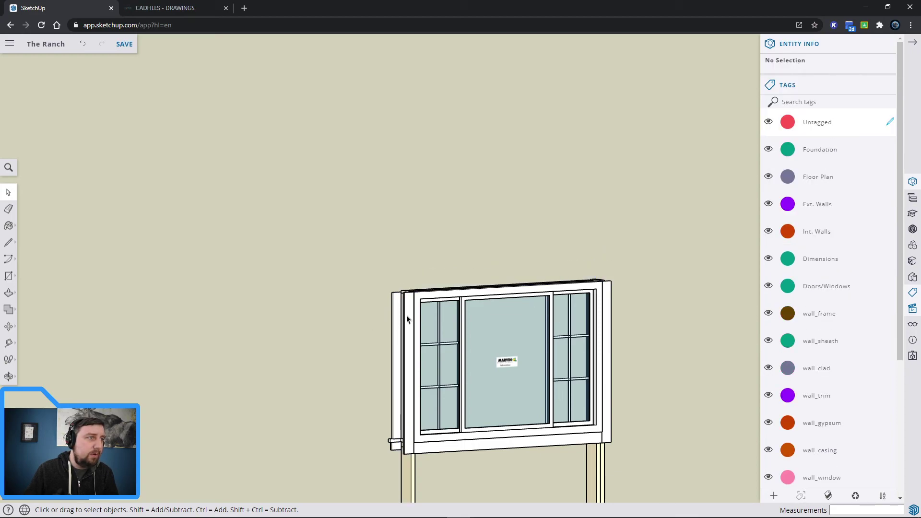
left_click(393, 317)
key("Delete")
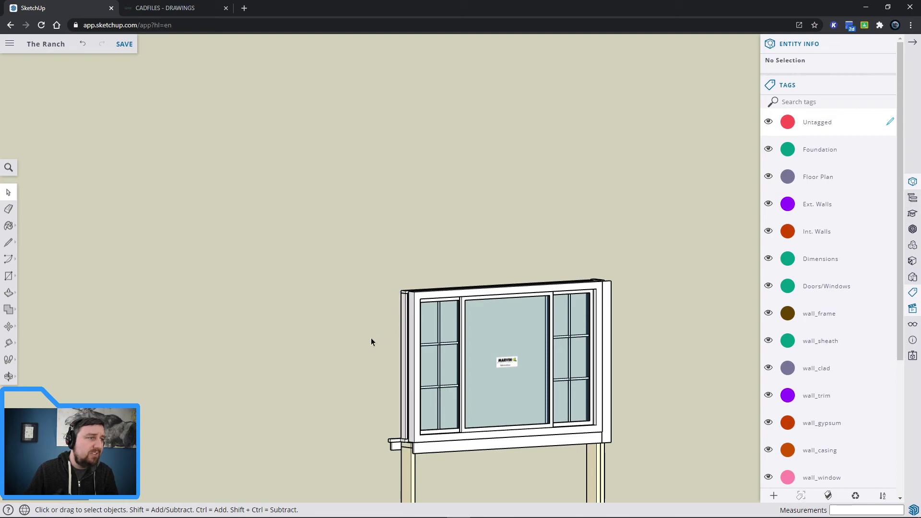
Delete the exterior trim beneath the window and the remaining framing on its left side.
right_click(370, 341)
key("Escape")
key("o")
left_click_drag(308, 339, 592, 370)
key("space")
middle_click_drag(592, 370, 365, 424)
left_click(364, 437)
key("Delete")
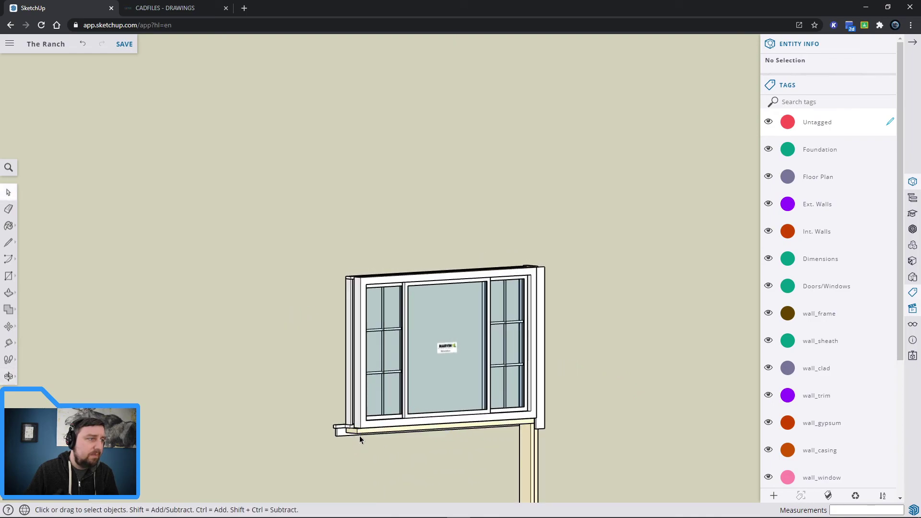
Delete the rough sill lumber and the interior apron beneath the window.
left_click(364, 430)
left_click(387, 459)
left_click(399, 433)
left_click(398, 446)
left_click(382, 432)
key("Delete")
Delete the remaining right-hand studs and the right exterior side casing of the window.
left_click(529, 459)
key("Delete")
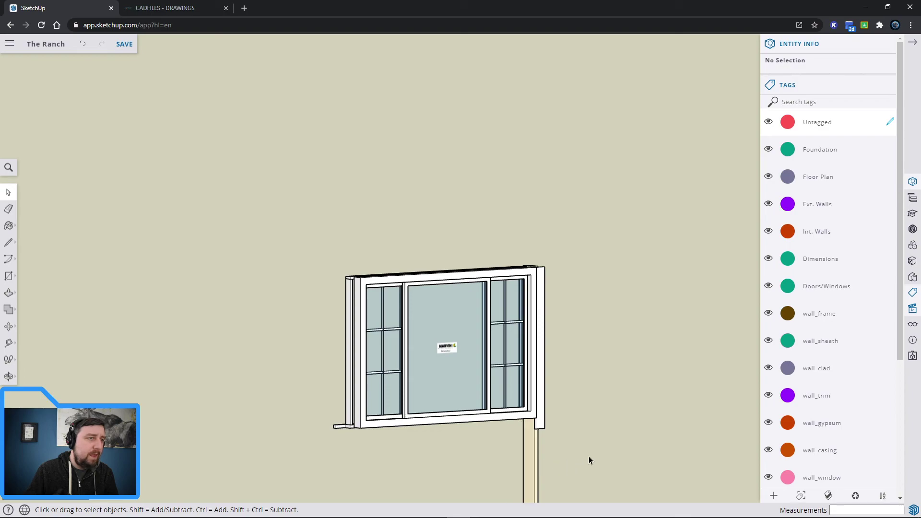
left_click(531, 449)
key("Delete")
left_click(539, 423)
key("Delete")
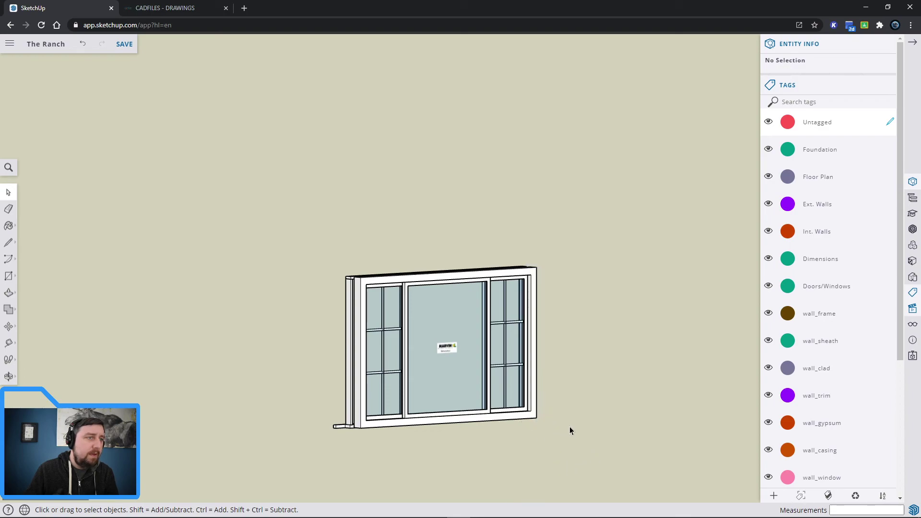
Select all the remaining window pieces and combine them into one group.
right_click(507, 460)
middle_click_drag(373, 466, 312, 416)
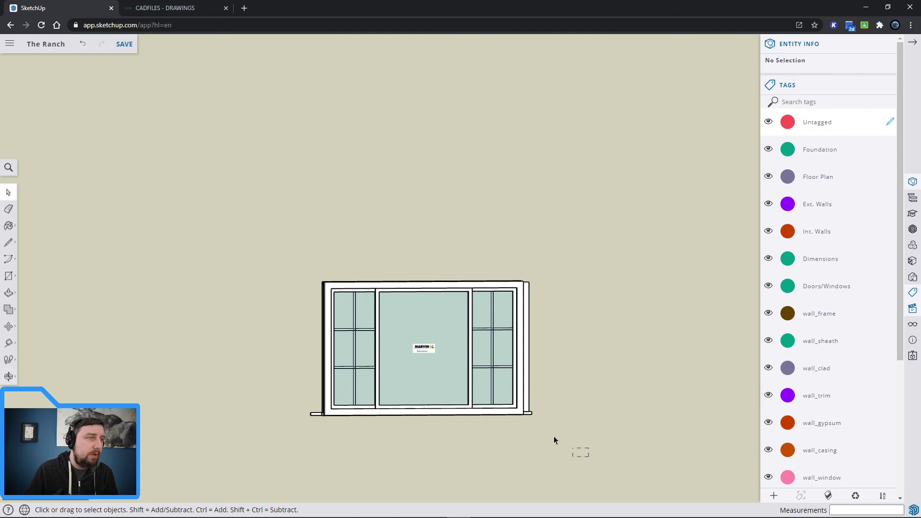
left_click_drag(275, 234, 275, 235)
right_click(435, 322)
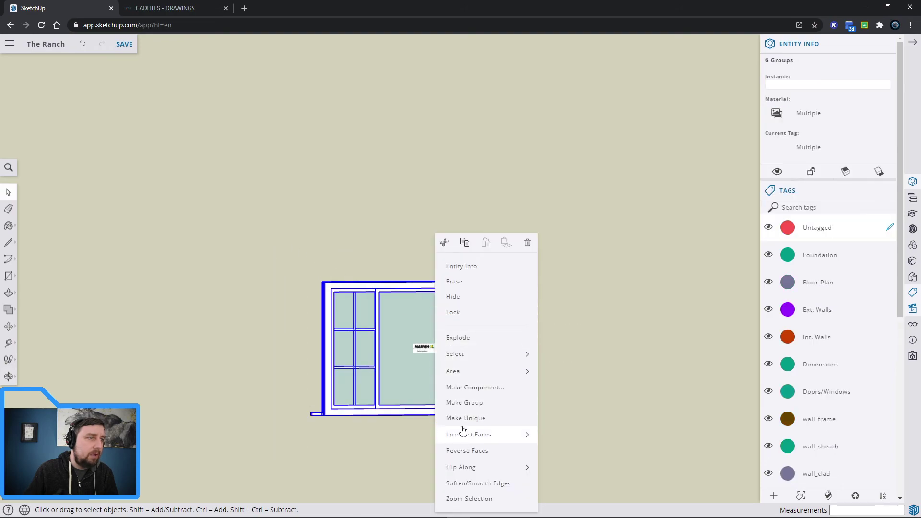
left_click(468, 407)
Explode the combined group and the nested WINDOW1 group into separate window parts.
right_click(424, 357)
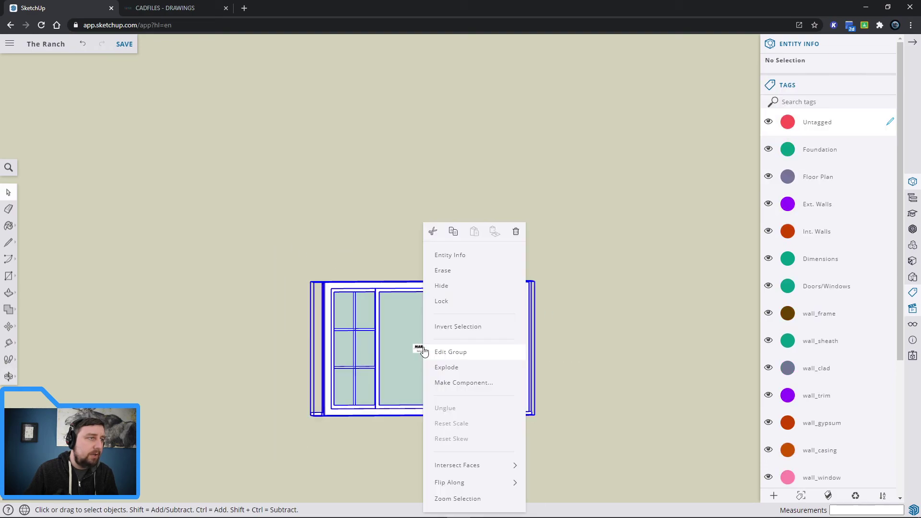
left_click(540, 370)
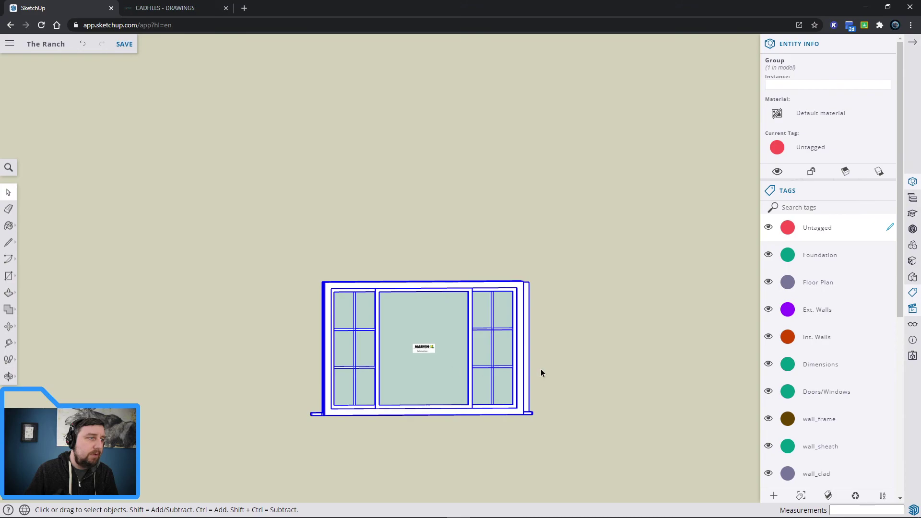
left_click(420, 349)
right_click(425, 348)
left_click(434, 366)
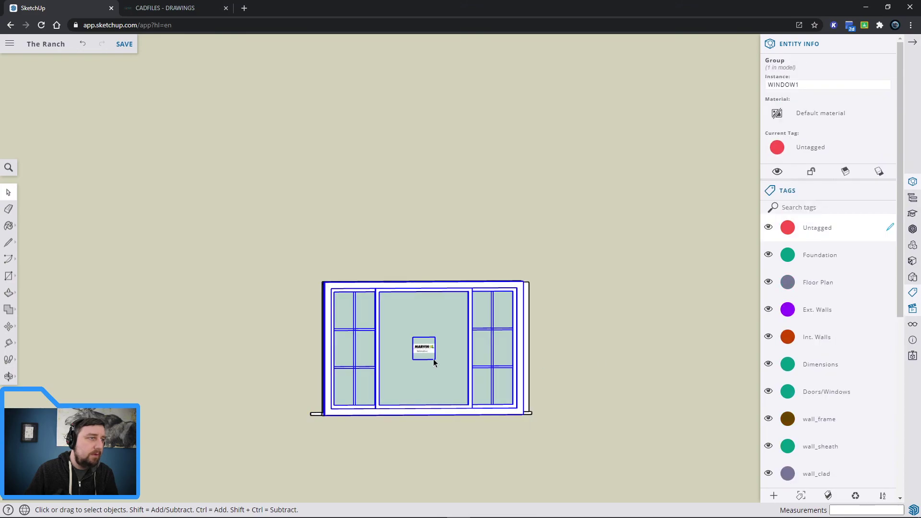
Delete the Marvin logo from the center pane and the remaining interior side casing behind the window.
left_click(616, 368)
left_click(428, 348)
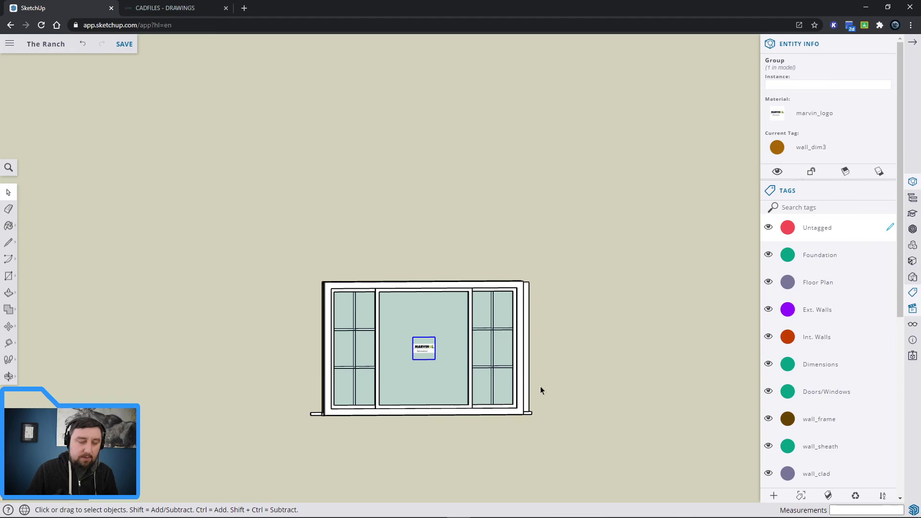
key("Delete")
middle_click_drag(617, 415, 565, 413)
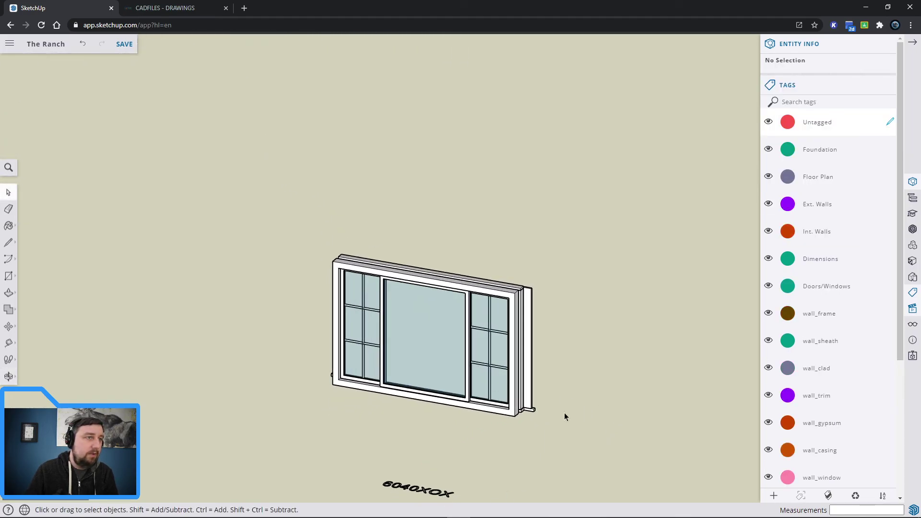
left_click(531, 388)
key("Delete")
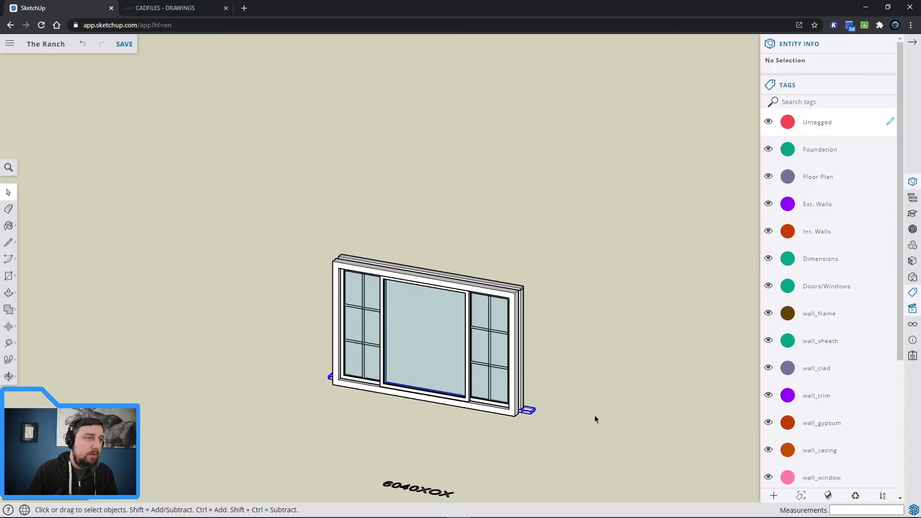
Combine all the remaining window parts into one group and delete the 6040XOX label beneath it.
left_click(594, 415)
left_click_drag(289, 237, 288, 230)
right_click(388, 219)
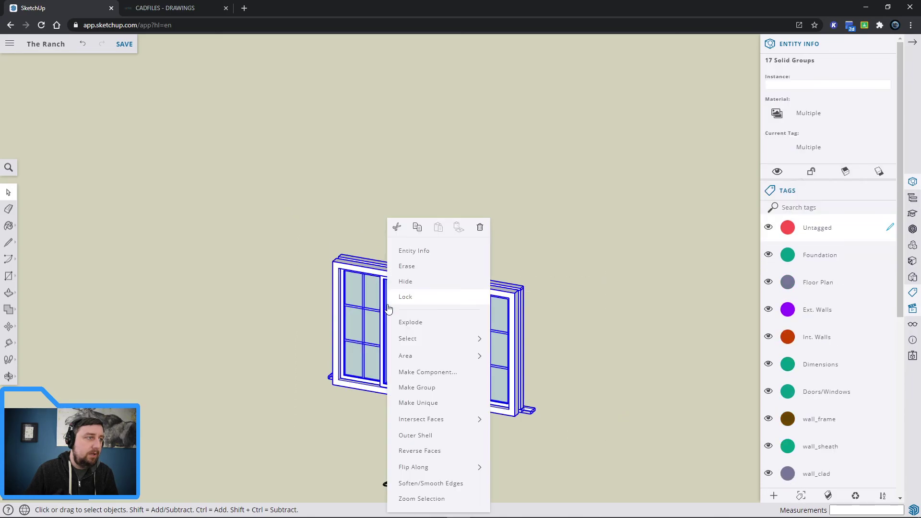
left_click(416, 387)
left_click(514, 473)
left_click(383, 470)
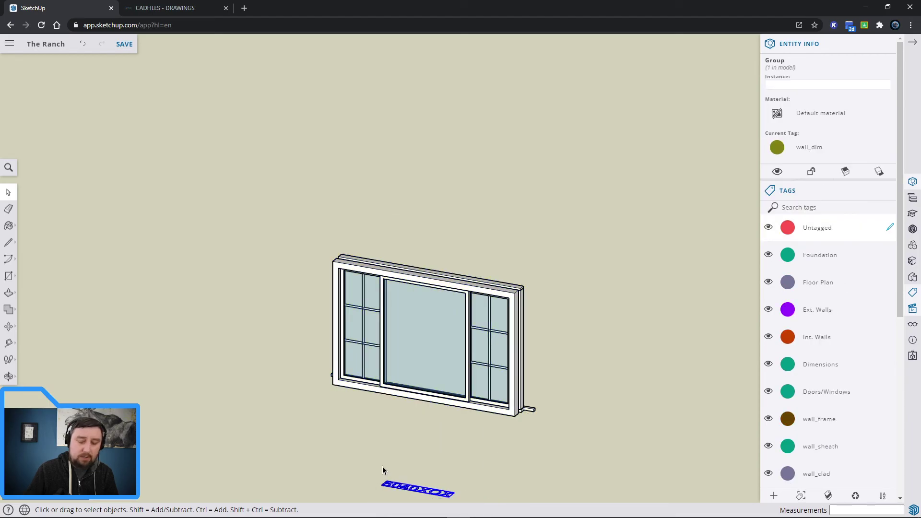
key("Delete")
Assign the Doors/Windows tag to the cleaned-up window group.
scroll(513, 468, "down", 3)
left_click(472, 384)
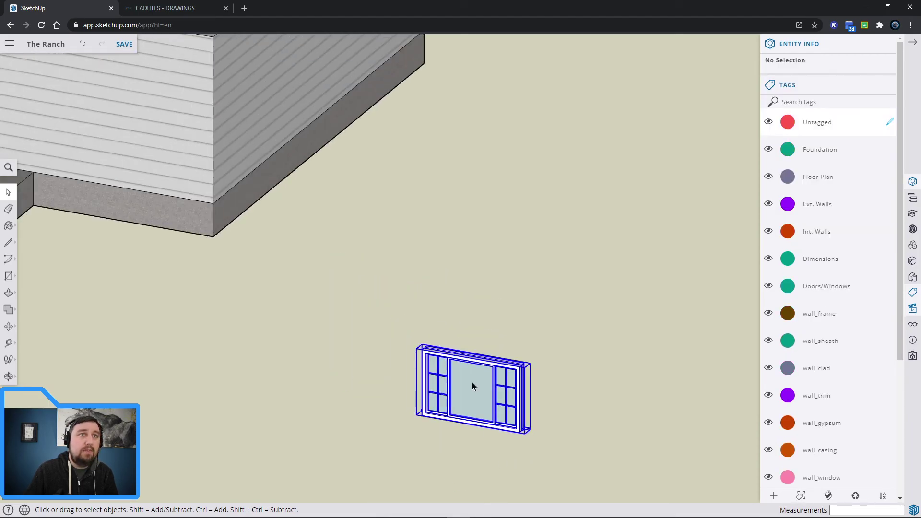
left_click(810, 148)
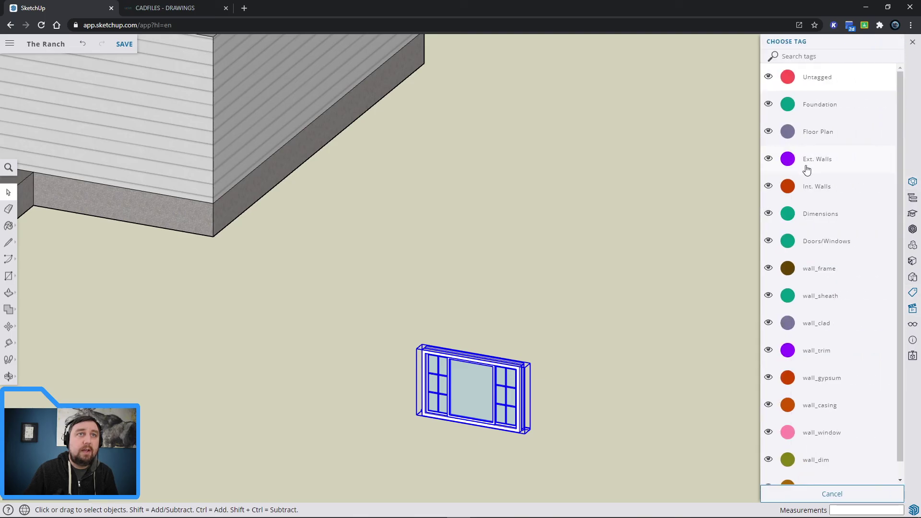
left_click(819, 241)
left_click(644, 290)
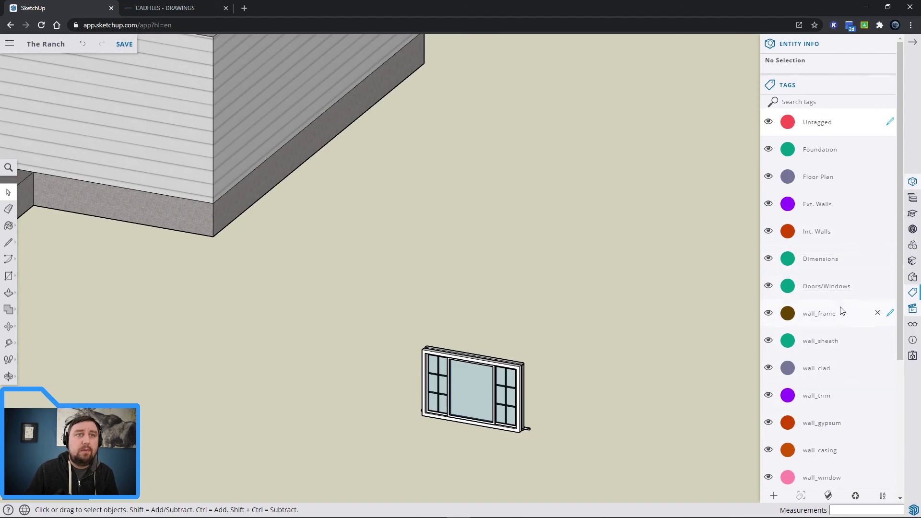
Delete the imported tags wall_frame, wall_sheath, wall_clad and wall_trim, passing their entities to the current tag.
left_click(878, 314)
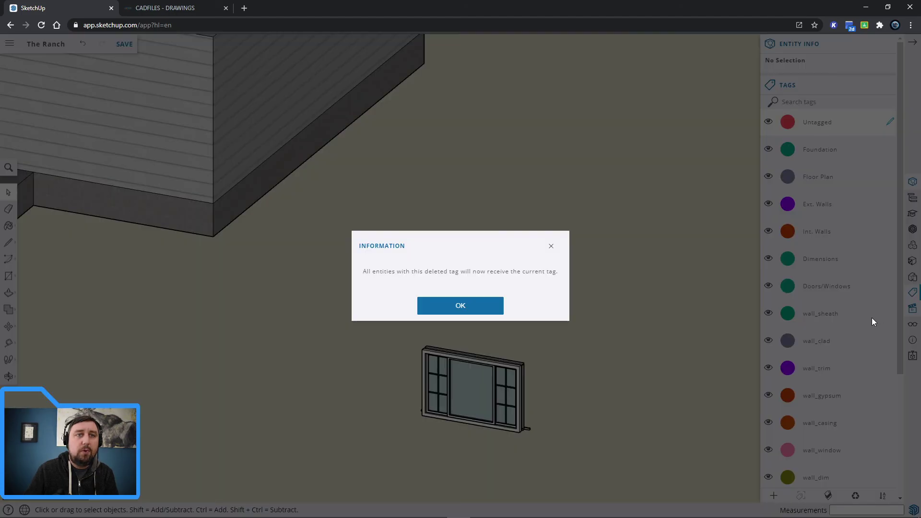
left_click(458, 306)
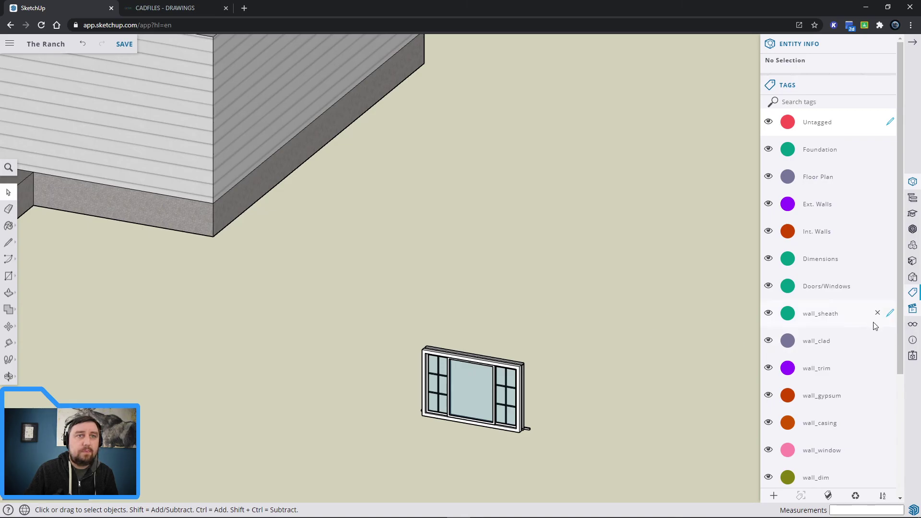
left_click(878, 313)
left_click(451, 303)
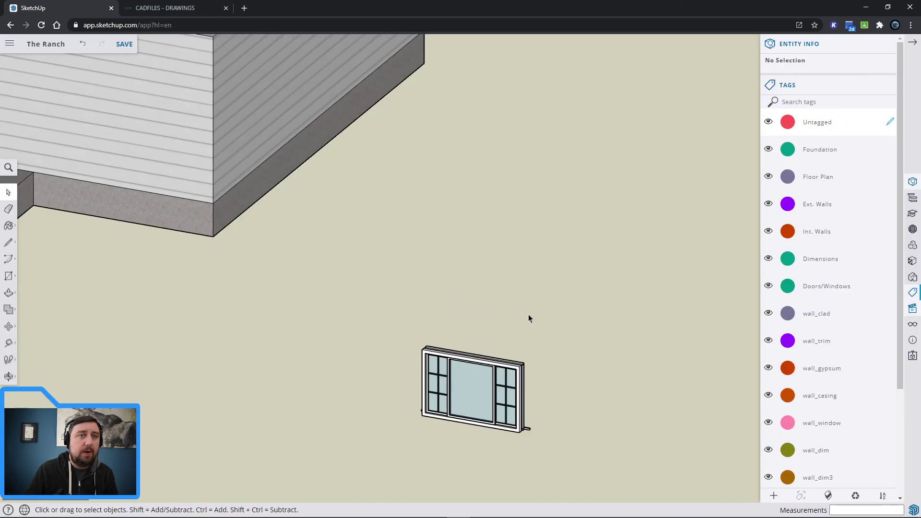
left_click(877, 313)
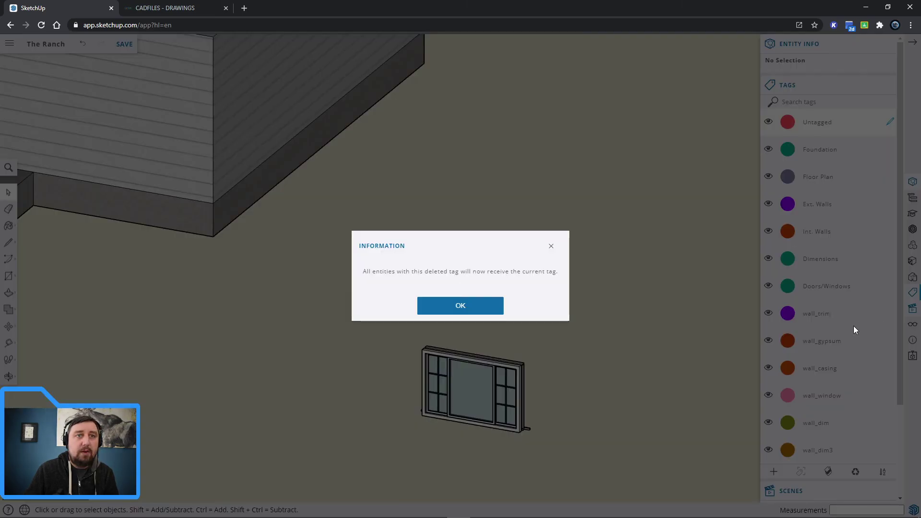
left_click(473, 308)
left_click(880, 313)
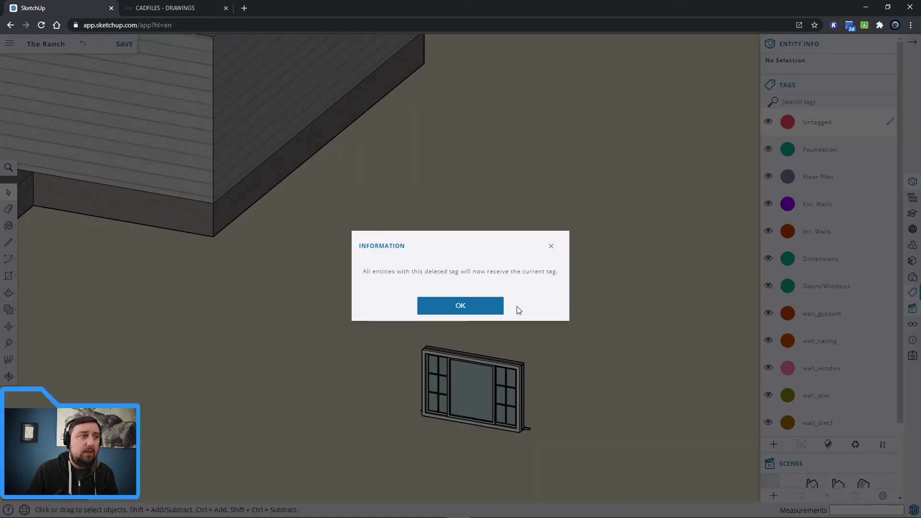
left_click(500, 310)
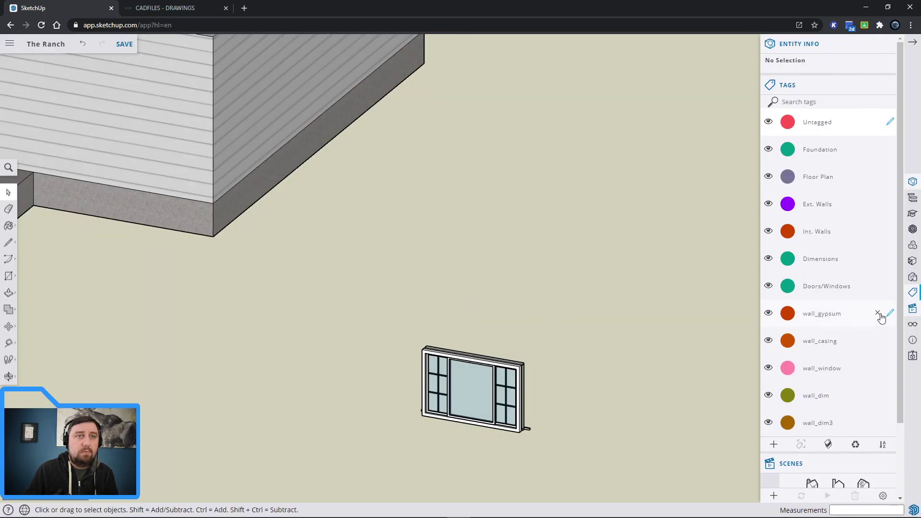
Delete the imported tags wall_gypsum, wall_casing, wall_window, wall_dim and wall_dim3, passing their entities to the current tag.
left_click(880, 314)
left_click(474, 312)
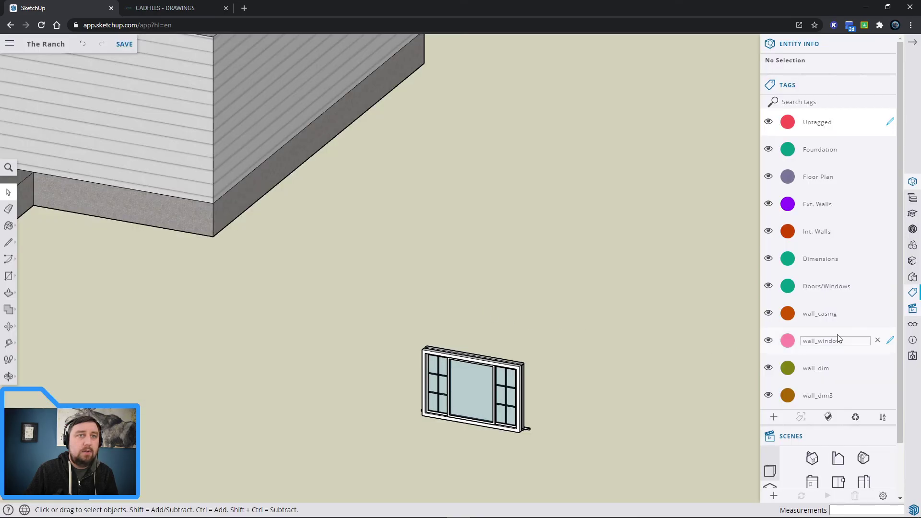
left_click(879, 314)
left_click(448, 313)
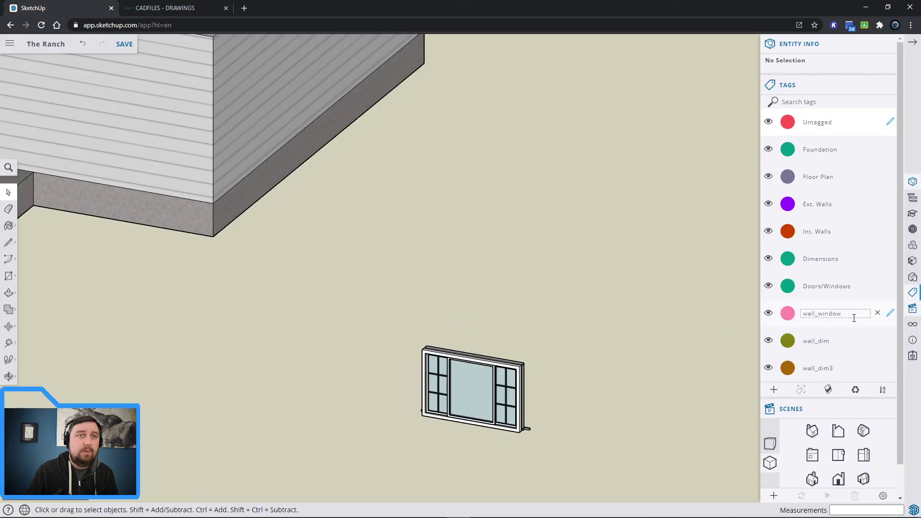
left_click(879, 314)
left_click(499, 310)
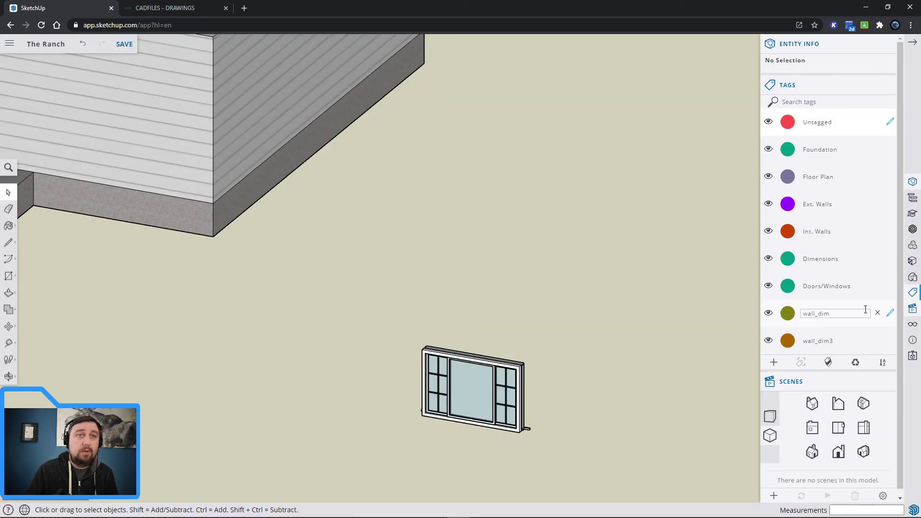
left_click(879, 314)
left_click(482, 310)
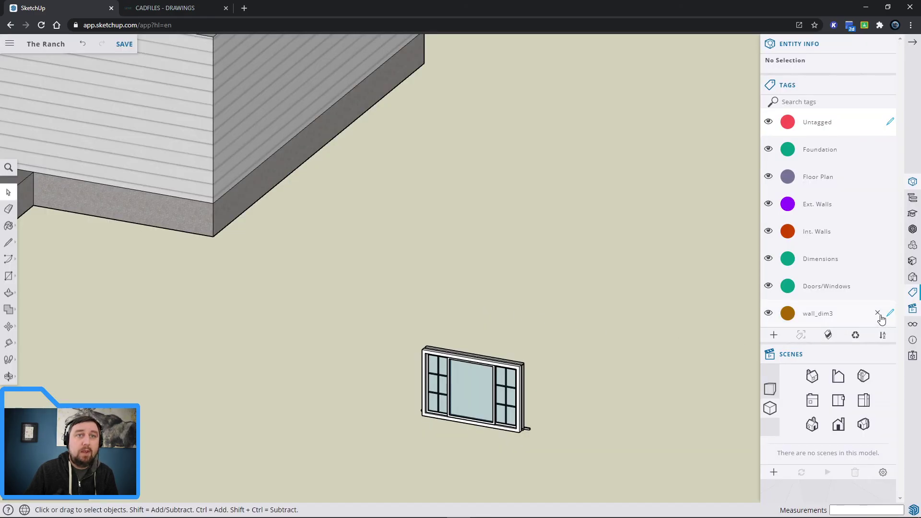
left_click(879, 314)
left_click(482, 310)
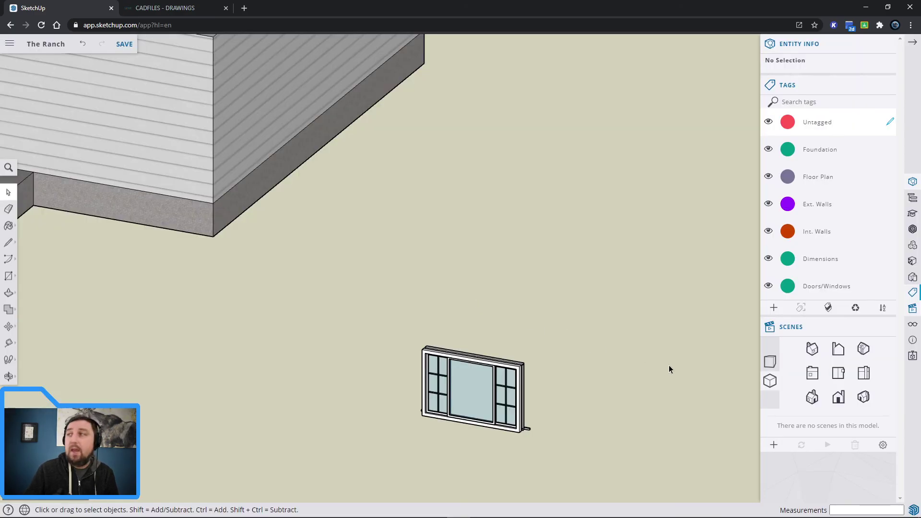
Draw a line along the front wall from the front door's upper-left corner to the wall's left end at door-head height.
scroll(670, 368, "down", 5)
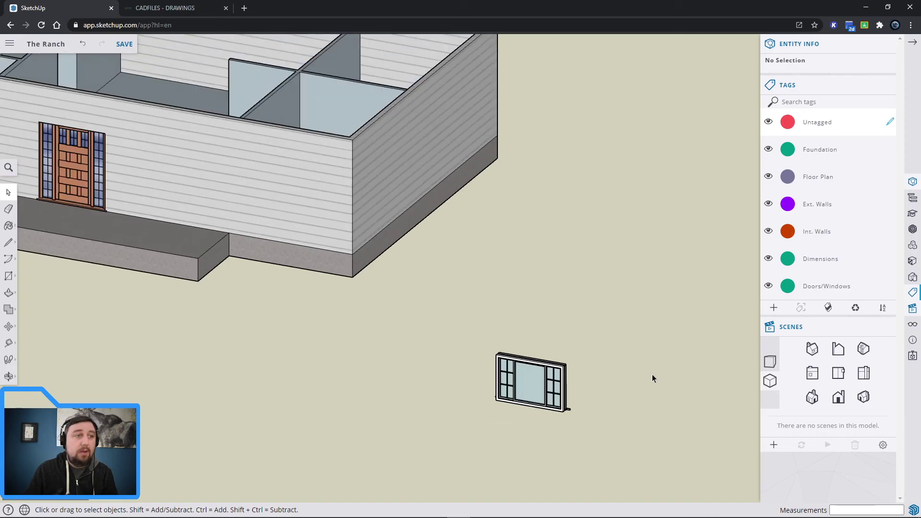
middle_click_drag(620, 430, 694, 410, "shift")
middle_click_drag(464, 391, 497, 339)
mouse_move(373, 343)
middle_mouse_down()
mouse_move(402, 353)
mouse_move(341, 376)
middle_mouse_up()
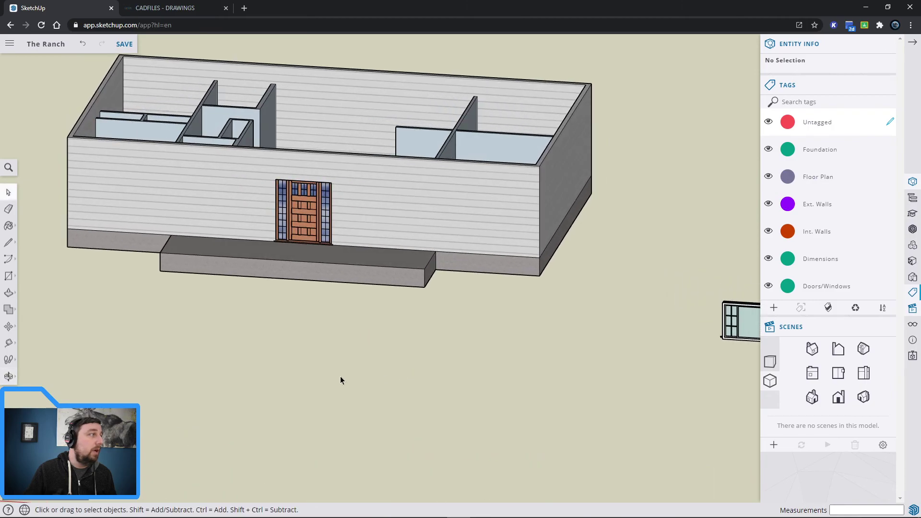
left_click(9, 243)
scroll(276, 179, "up", 3)
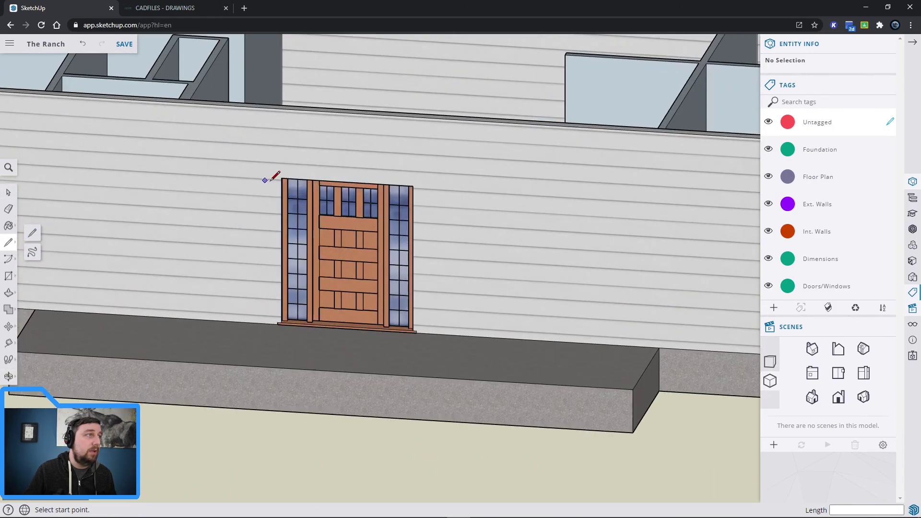
scroll(339, 350, "up", 3)
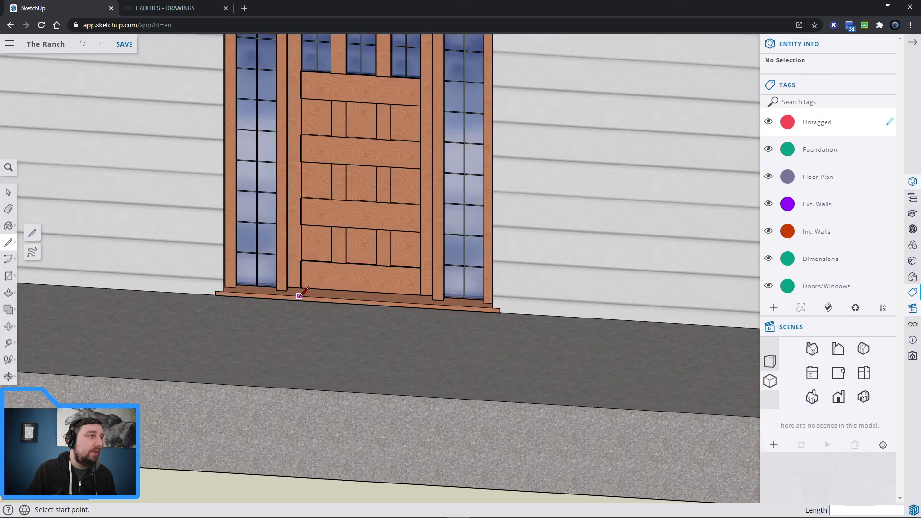
scroll(336, 271, "down", 3)
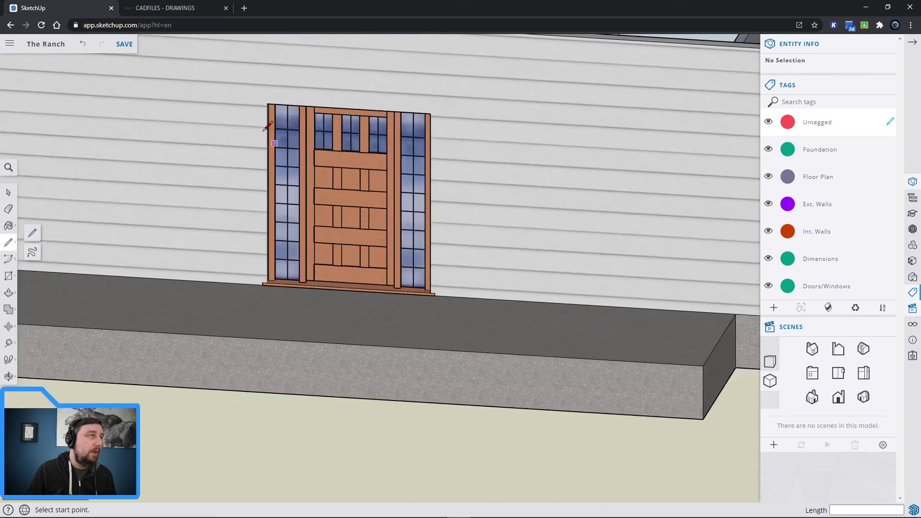
left_click(267, 104)
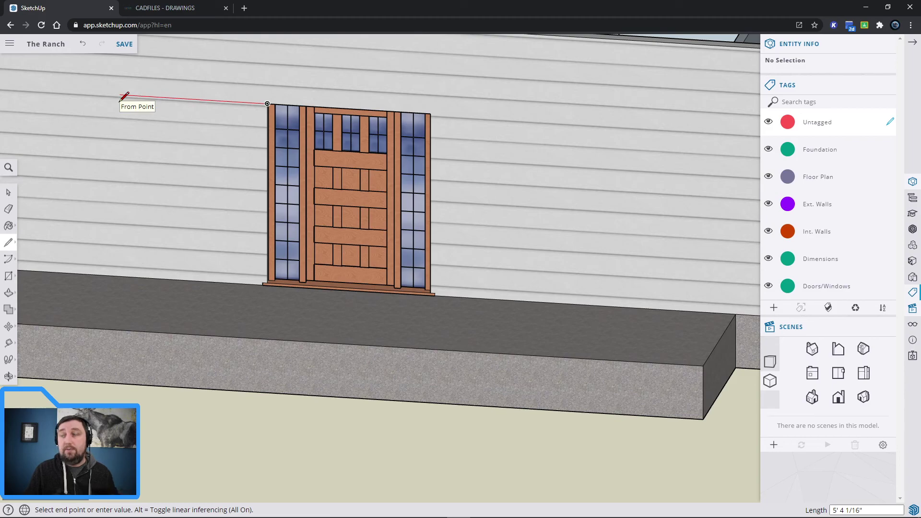
middle_click_drag(120, 100, 623, 236)
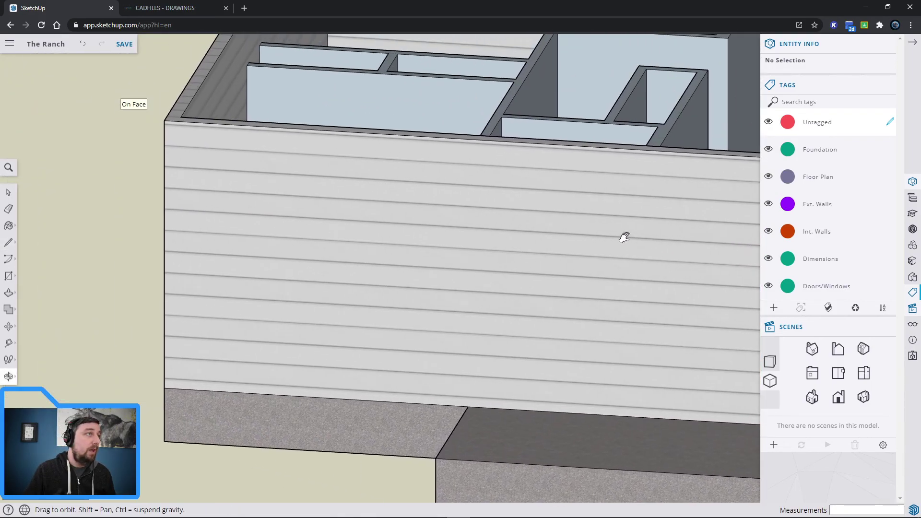
left_click(163, 206)
key("space")
Draw a matching line from the front door's upper-right corner to the right end of the front wall.
middle_click_drag(329, 297, 355, 274)
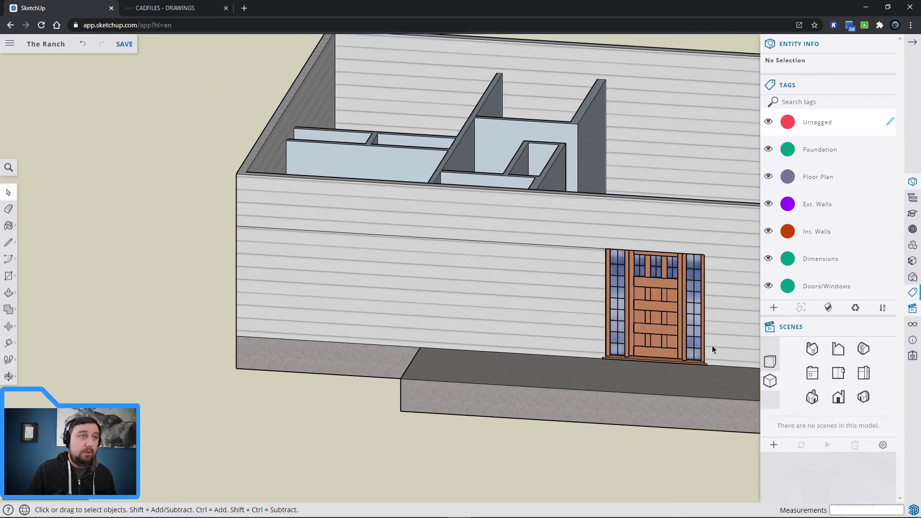
middle_click_drag(712, 345, 581, 326)
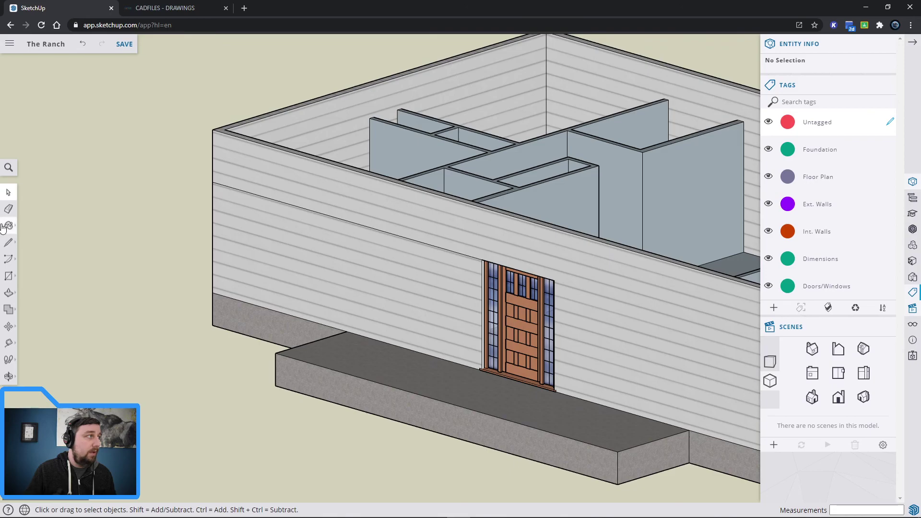
left_click(8, 242)
left_click(554, 280)
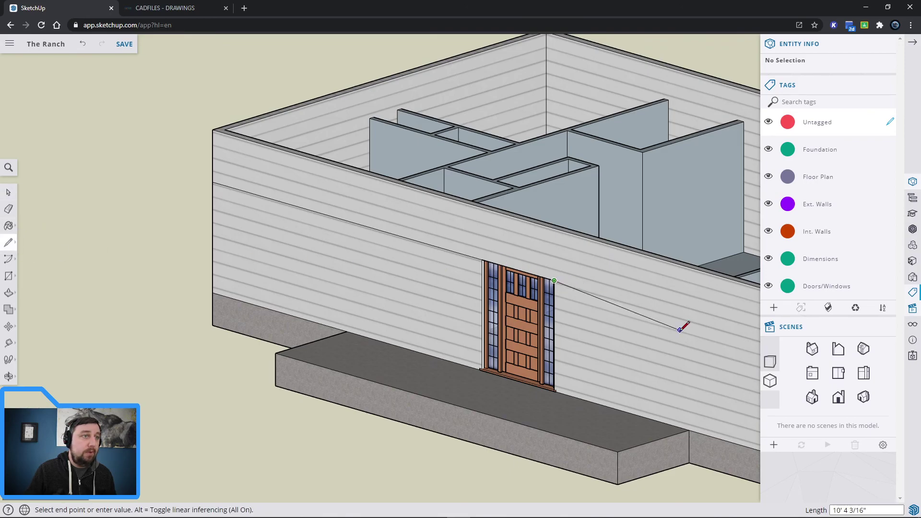
middle_click_drag(699, 314, 329, 141)
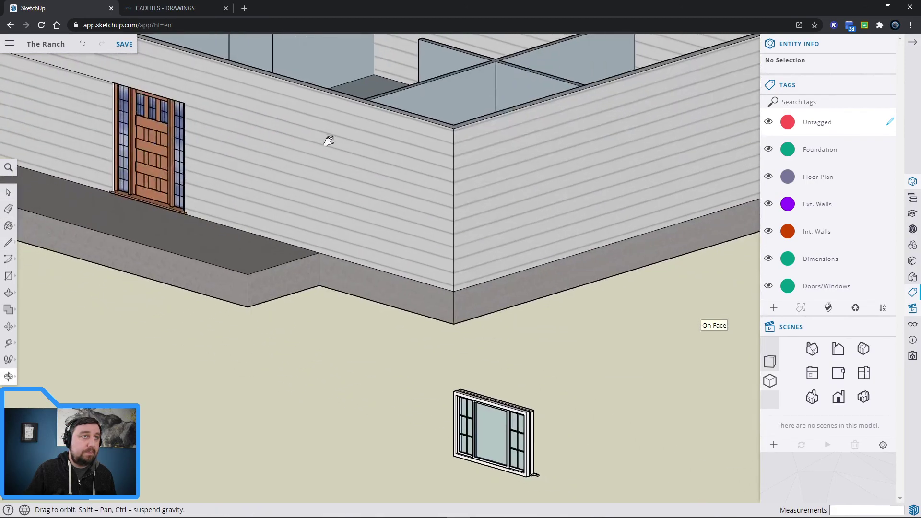
left_click(453, 180)
key("space")
Copy the double slider window group and paste the duplicate on the ground in front of the porch.
middle_click_drag(540, 345, 632, 440)
scroll(566, 384, "down", 5)
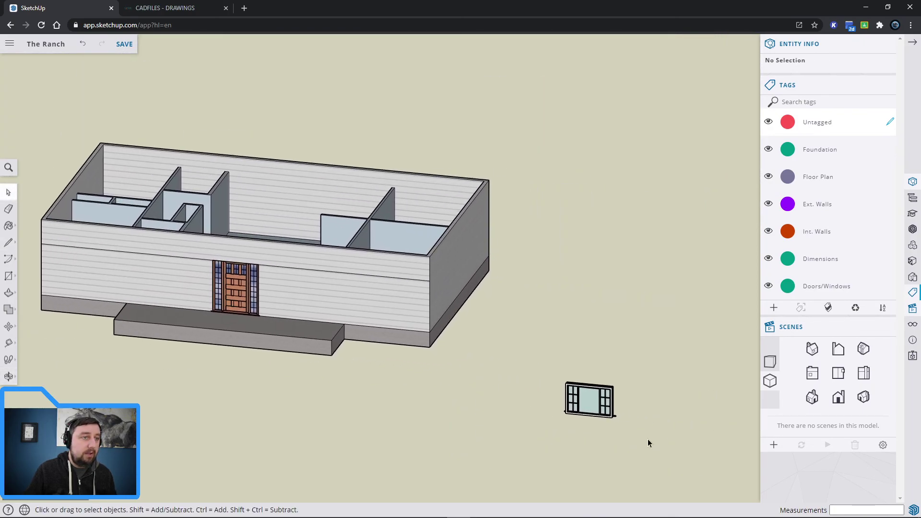
left_click(589, 401)
key("ctrl+c")
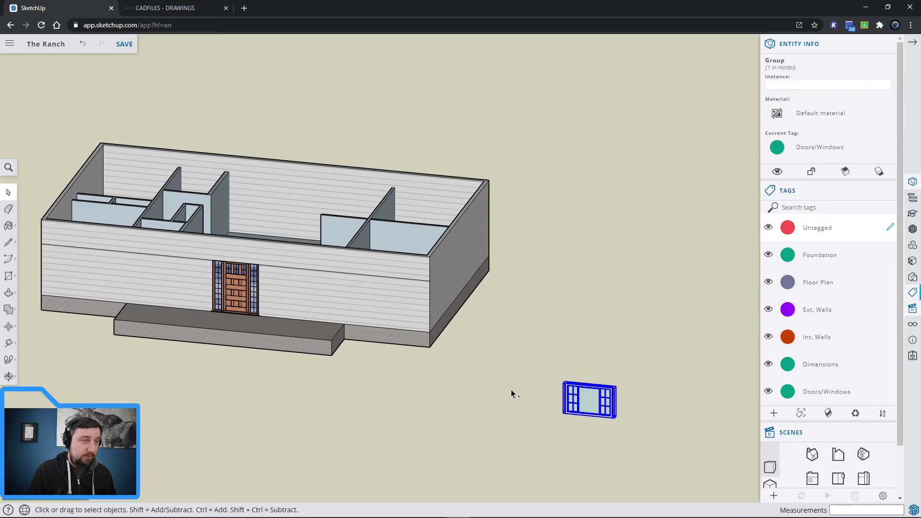
key("ctrl+v")
left_click(153, 408)
scroll(430, 413, "up", 5)
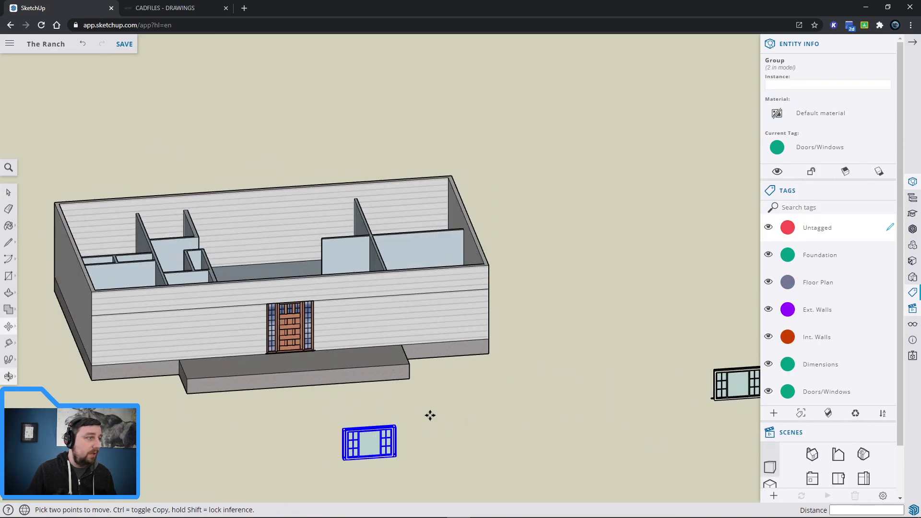
scroll(382, 461, "up", 2)
scroll(369, 457, "down", 2)
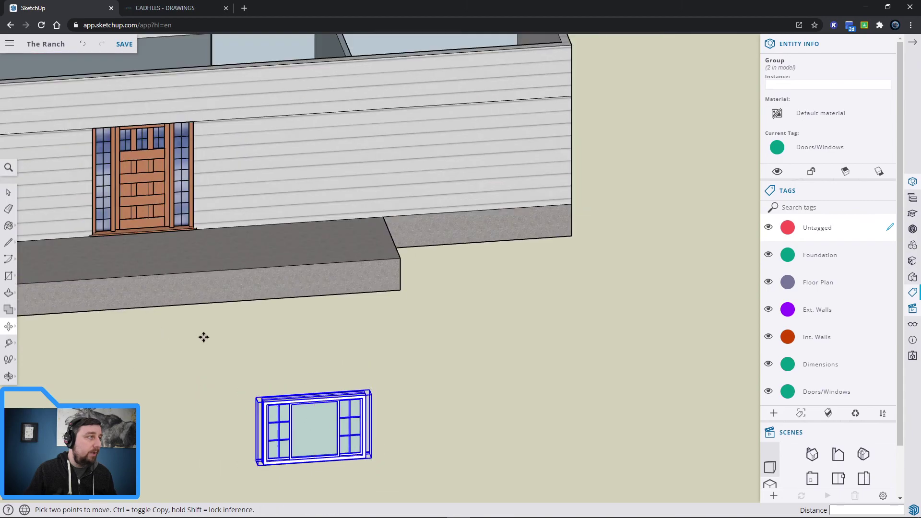
left_click_drag(483, 368, 481, 366)
key("m")
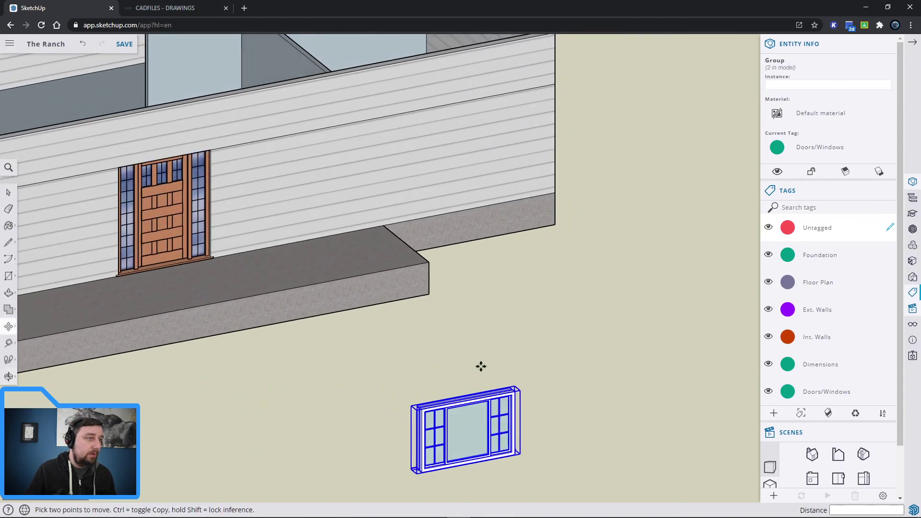
key("space")
left_click(511, 350)
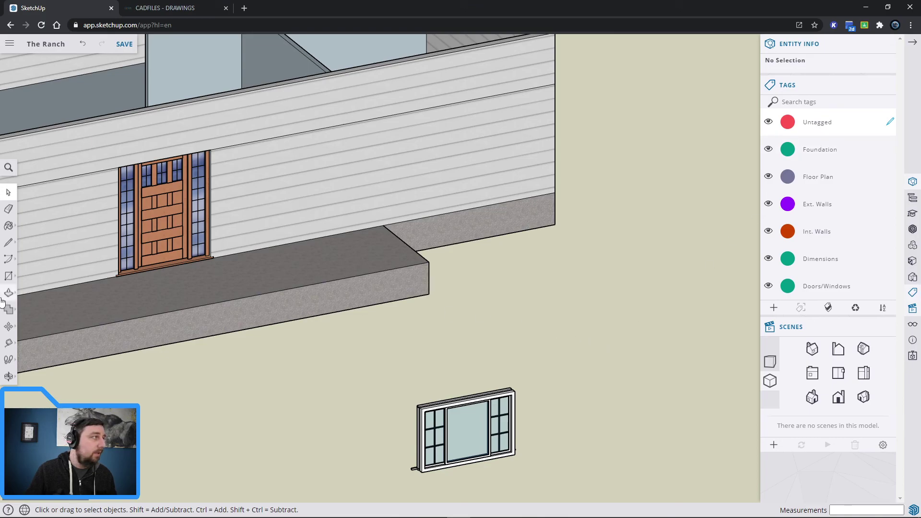
Draw a 5' 11 1/2" by 3' 11 1/2" rectangle over the copied window's front face and hide the Doors/Windows tag.
left_click(8, 276)
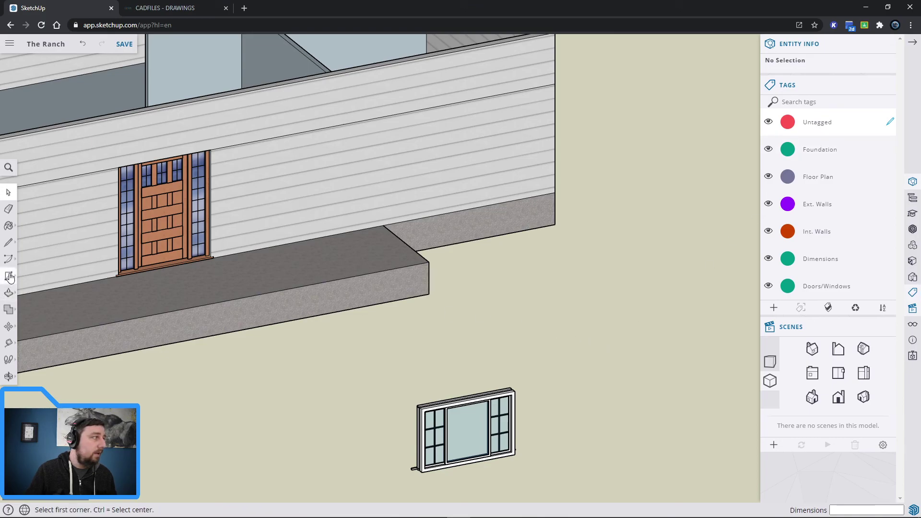
left_click(427, 471)
left_click(518, 389)
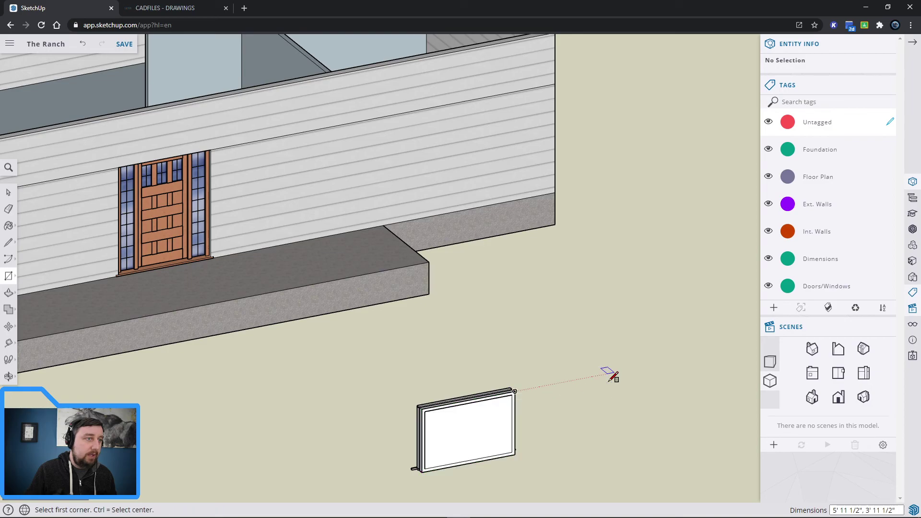
key("space")
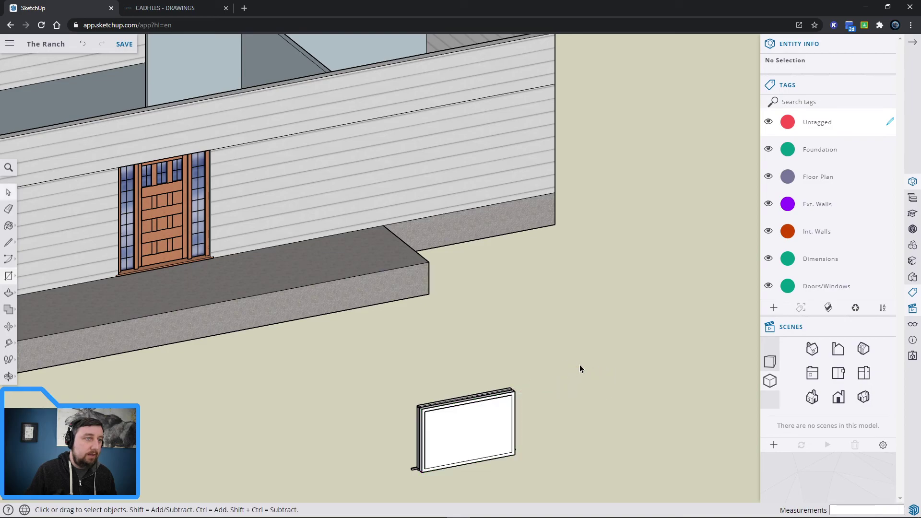
left_click(768, 287)
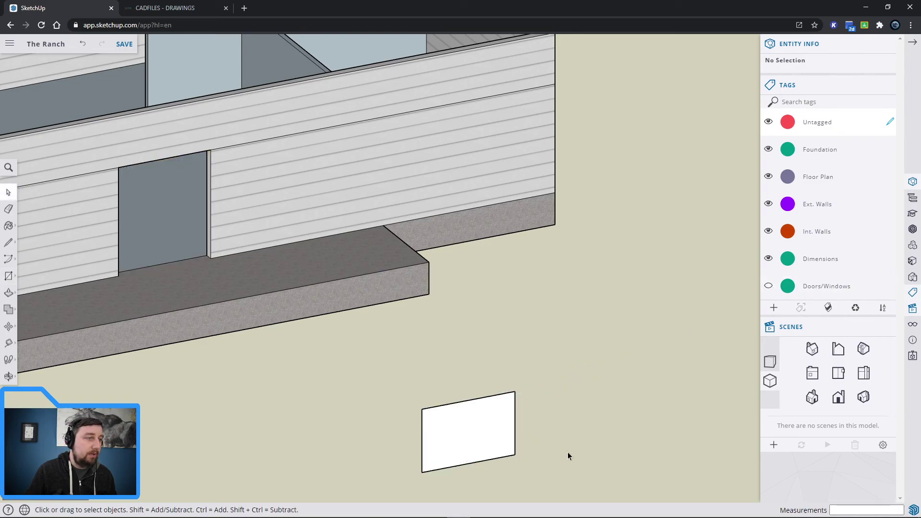
middle_click_drag(534, 359, 372, 325)
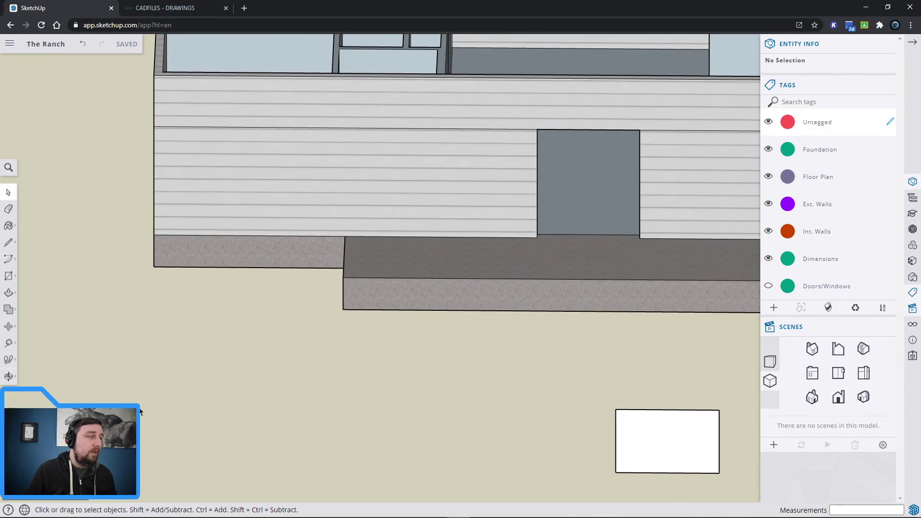
left_click(8, 326)
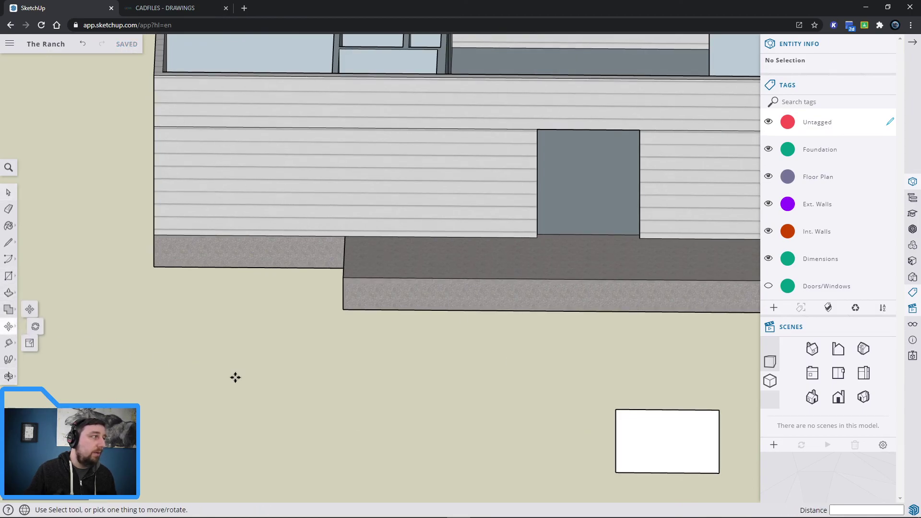
left_click(666, 408)
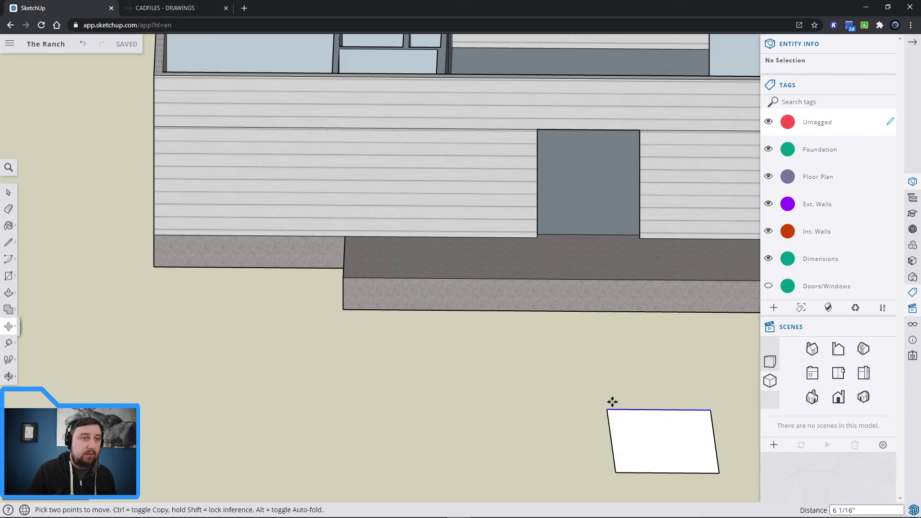
left_click(600, 417)
key("ctrl+z")
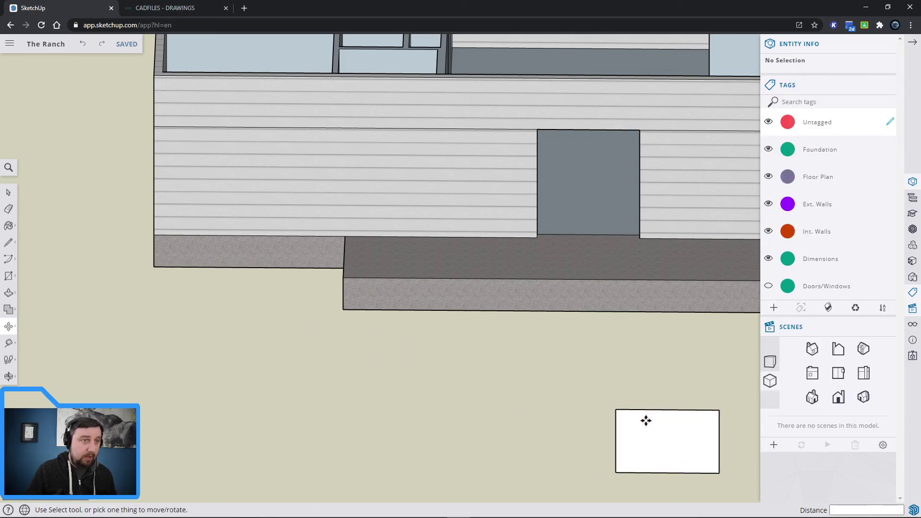
Move the whole rectangle by its top edge onto the door-head line on the front wall, near the wall's left end.
key("space")
left_click_drag(610, 400, 579, 387)
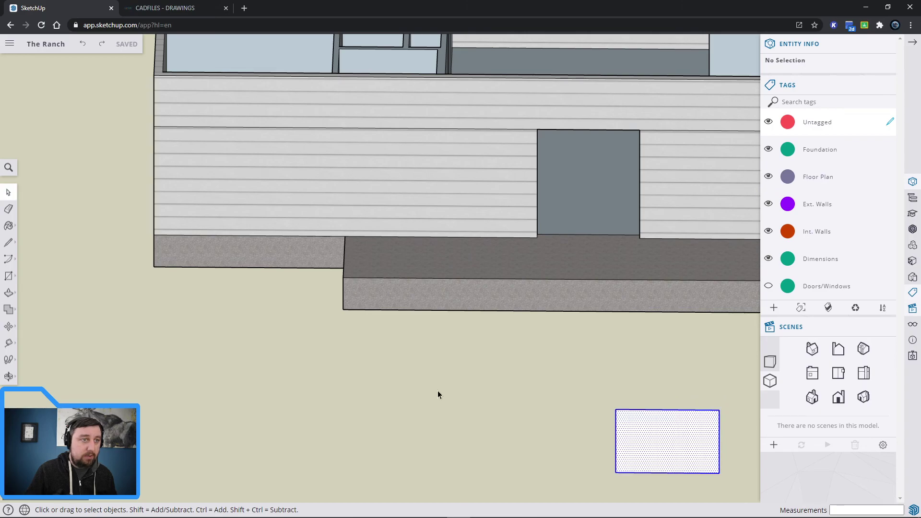
left_click(9, 326)
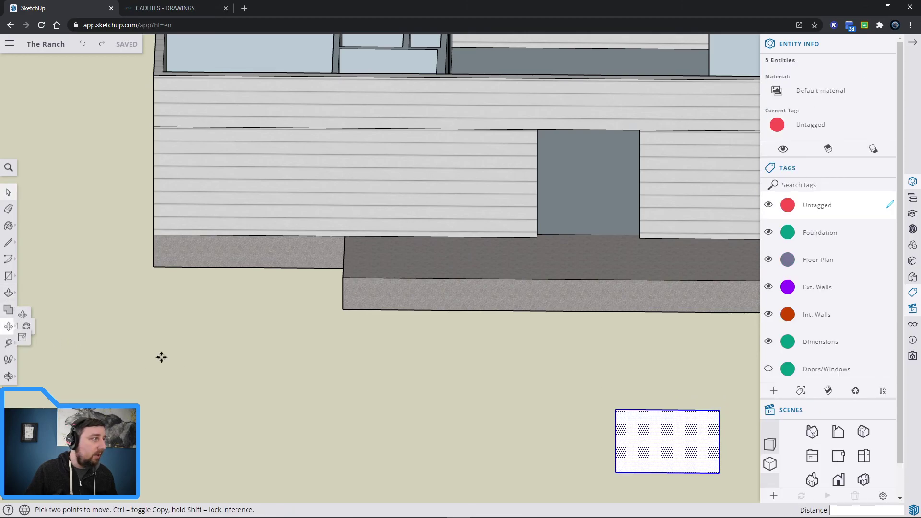
left_click(671, 409)
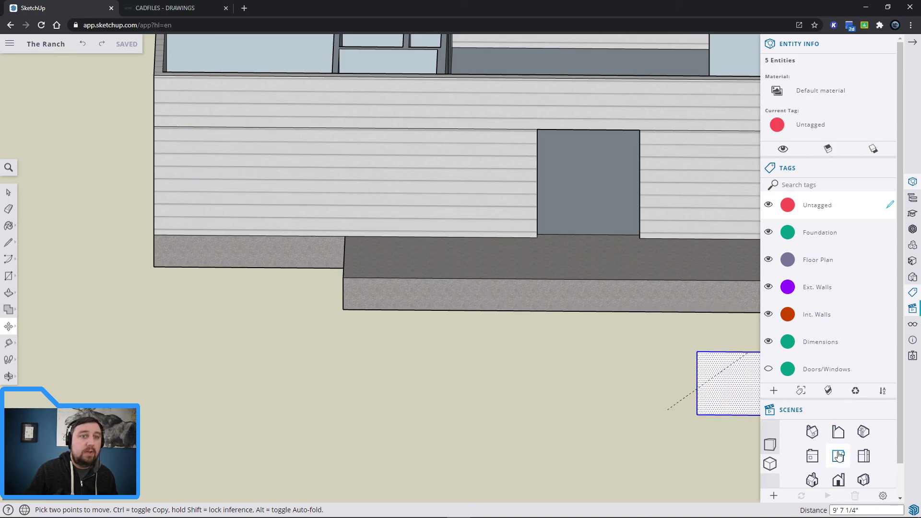
left_click(839, 479)
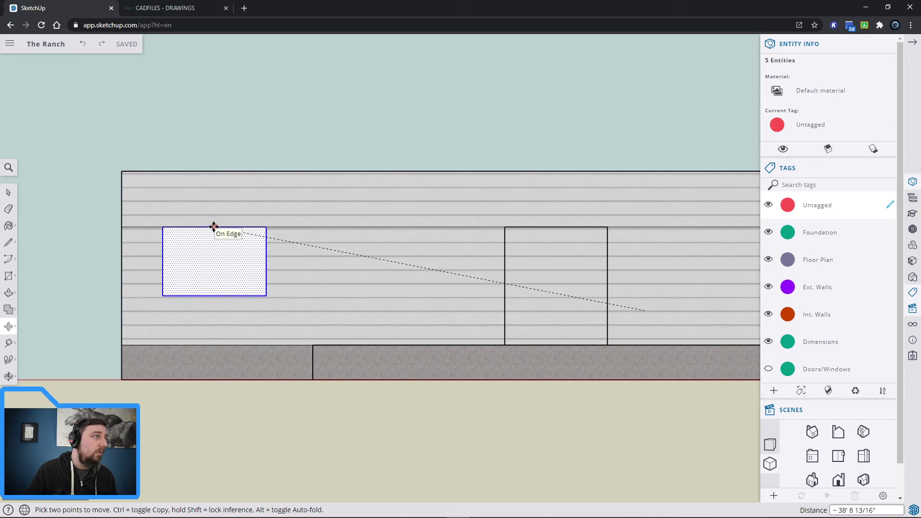
left_click(214, 227)
key("space")
left_click(356, 454)
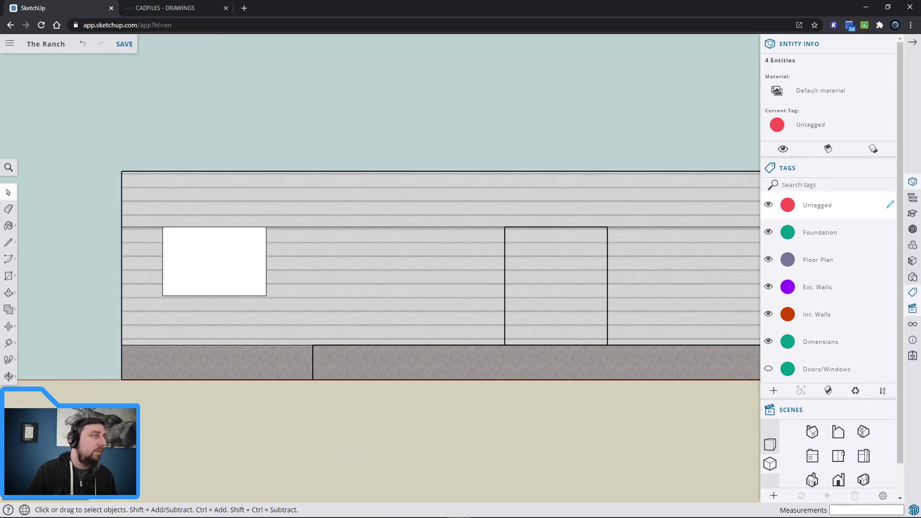
Push the window rectangle on the front wall 6" inward to cut the opening through the wall.
key("p")
left_click(249, 287)
middle_click_drag(239, 265, 160, 305)
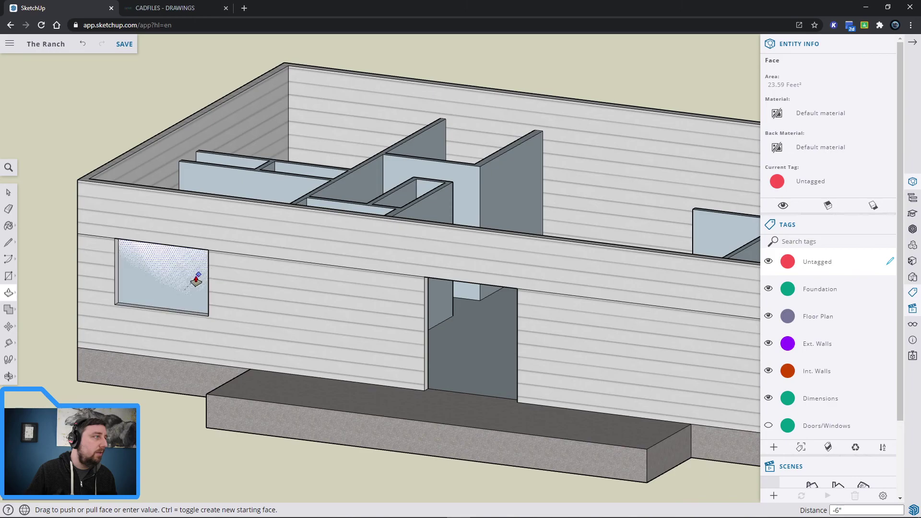
left_click(196, 278)
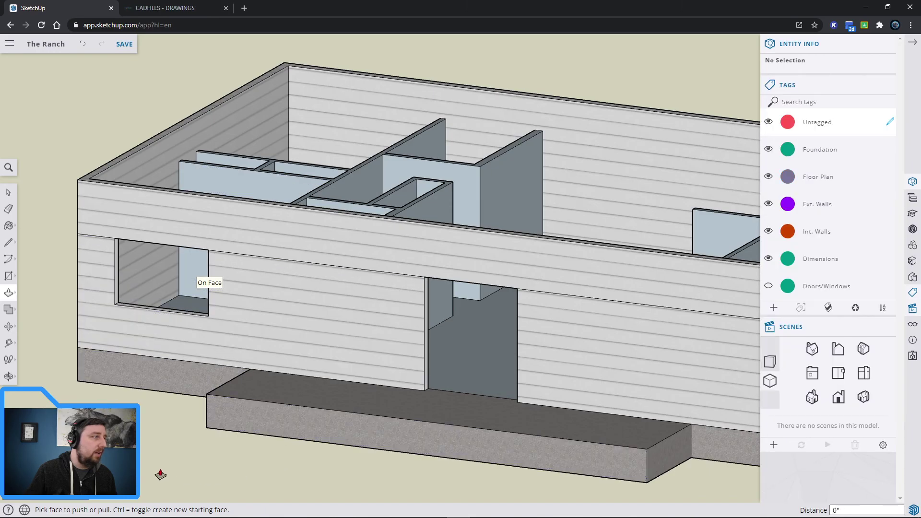
key("space")
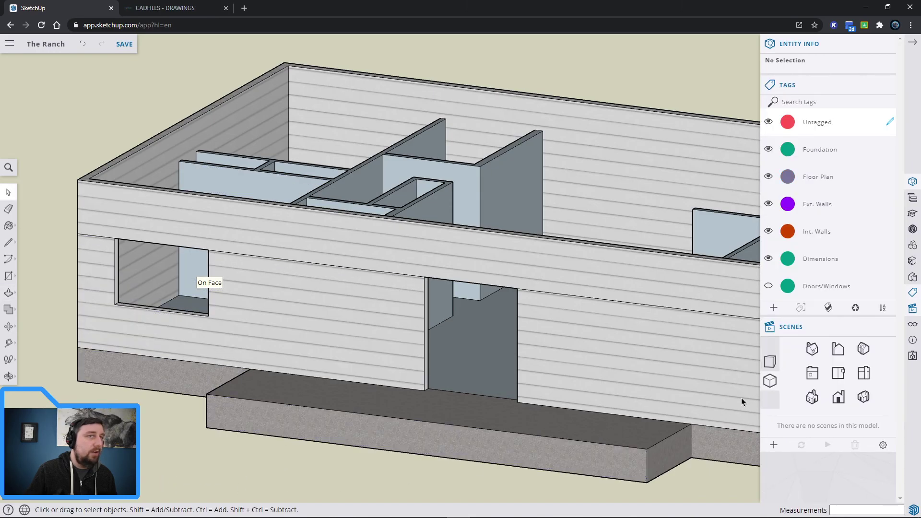
Show the Doors/Windows tag and move the copied window by its top edge into the new opening in the front wall.
left_click(769, 286)
scroll(377, 418, "down", 3)
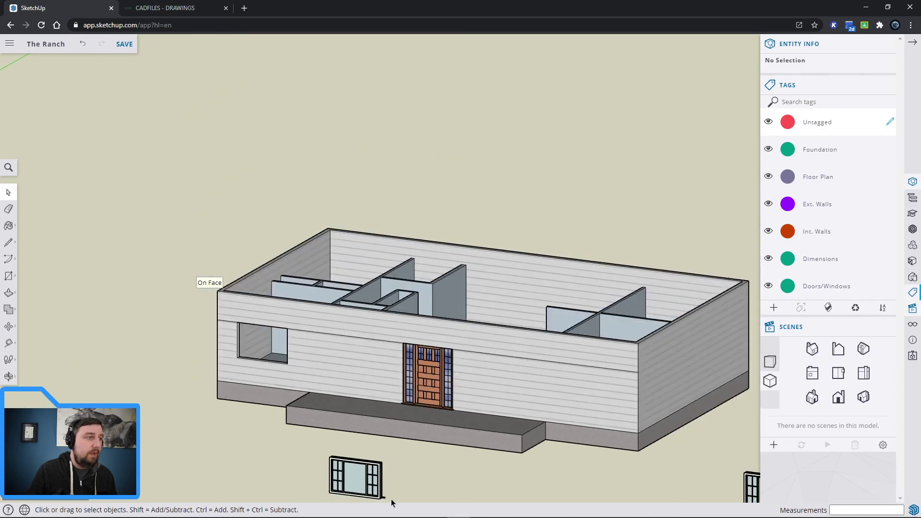
middle_click_drag(406, 486, 475, 376, "shift")
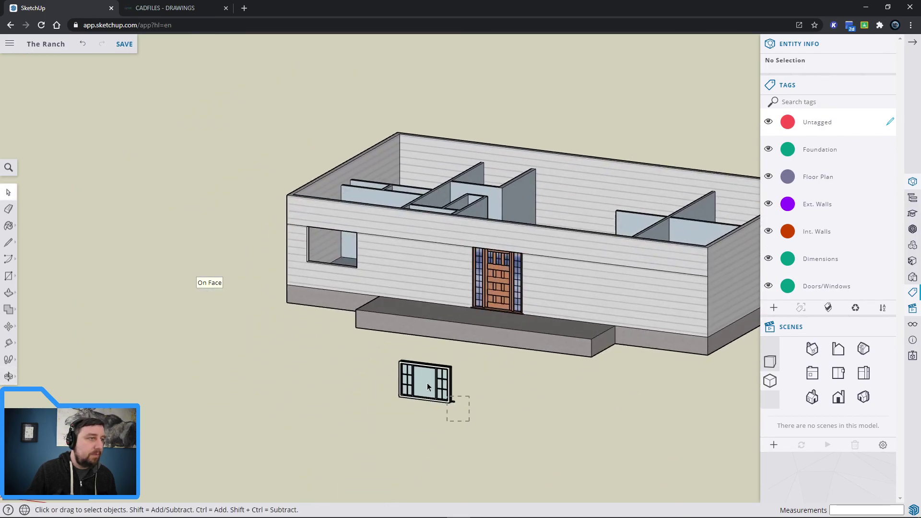
right_click(405, 370)
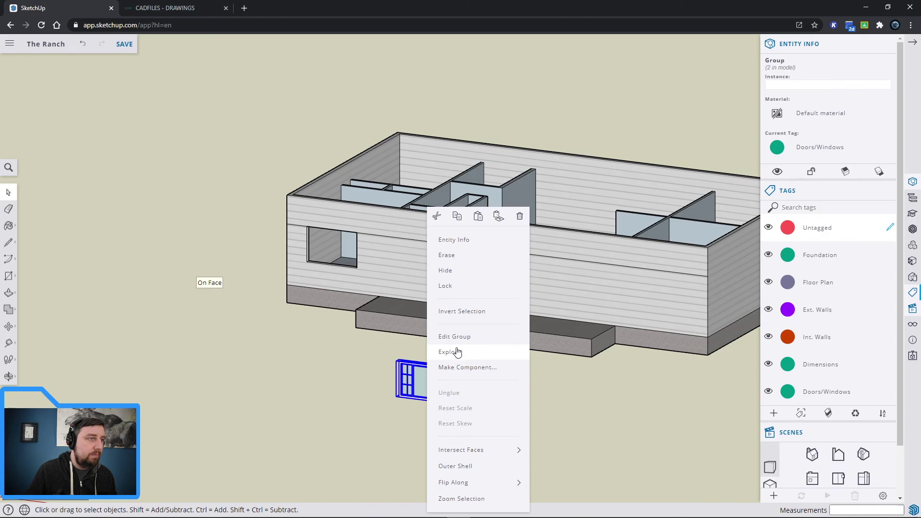
left_click(344, 389)
left_click(344, 388)
key("m")
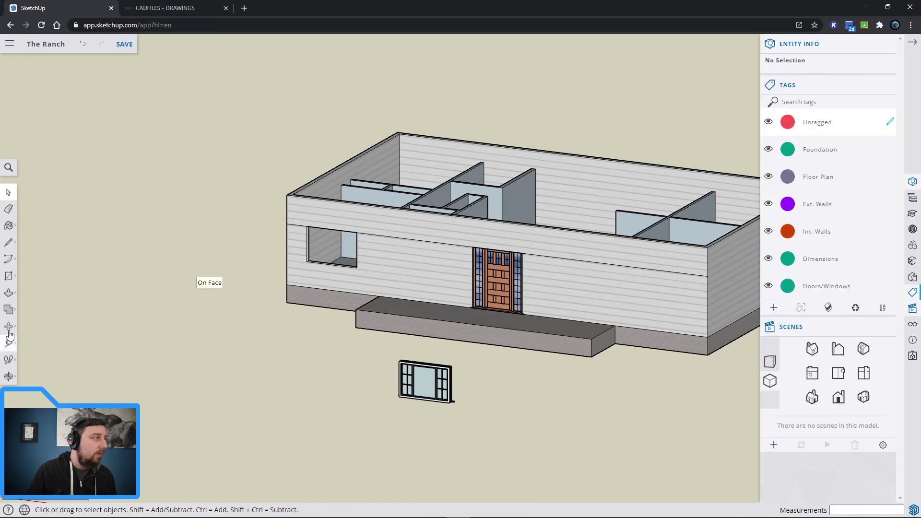
scroll(430, 367, "up", 4)
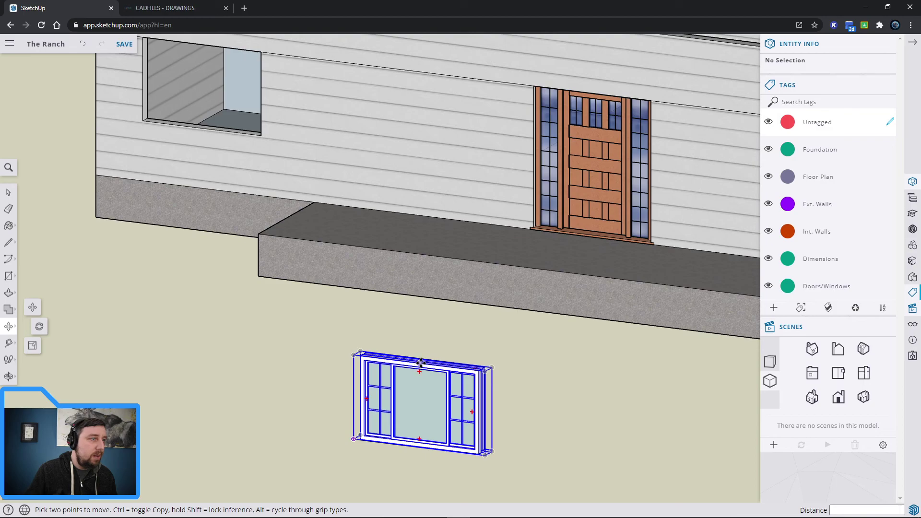
left_click(421, 362)
middle_click_drag(150, 136, 222, 232)
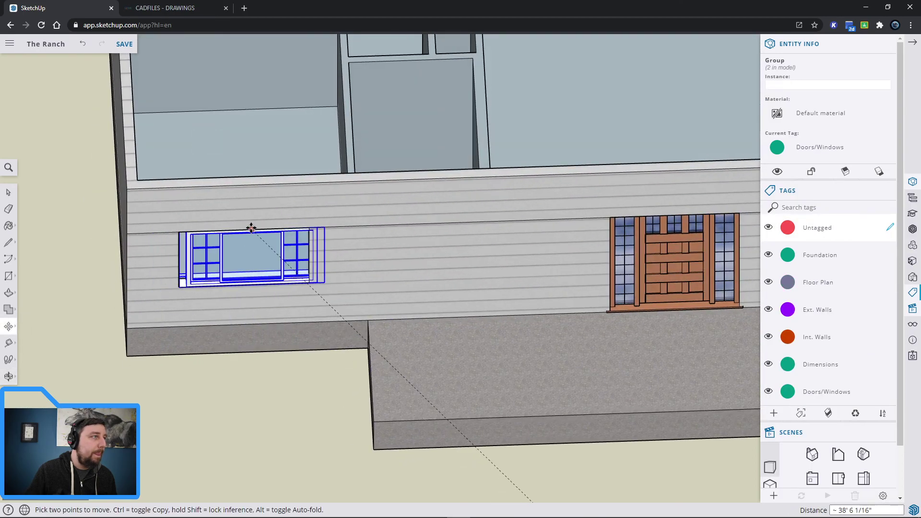
left_click(246, 230)
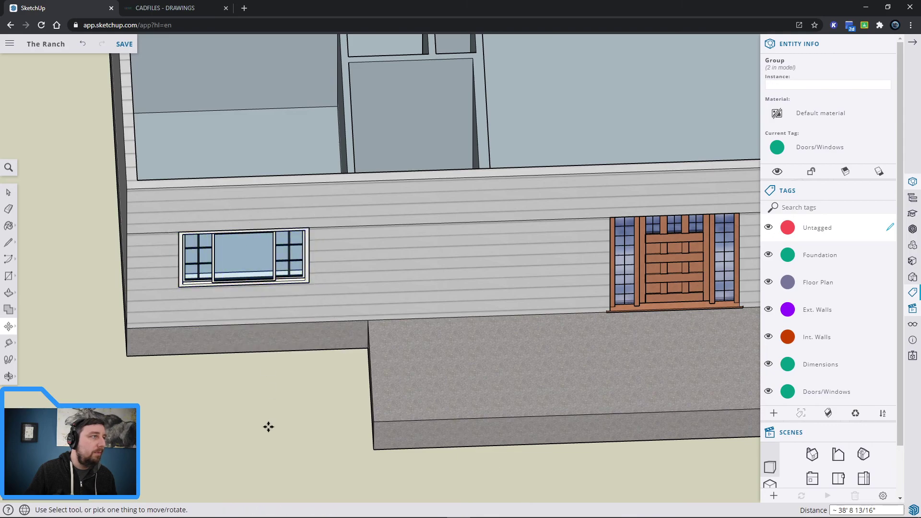
middle_click_drag(274, 430, 254, 188)
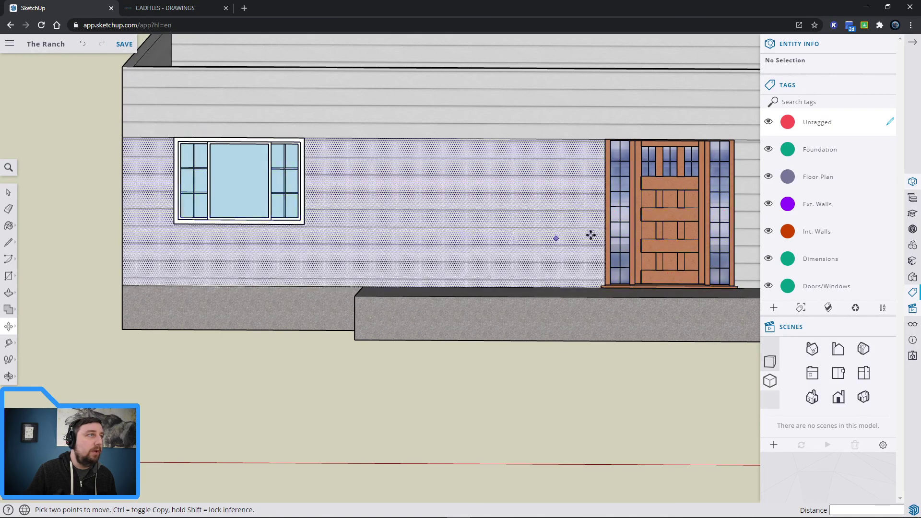
key("space")
Sample the Wood Veneer 02 material from the front door.
scroll(619, 435, "down", 5)
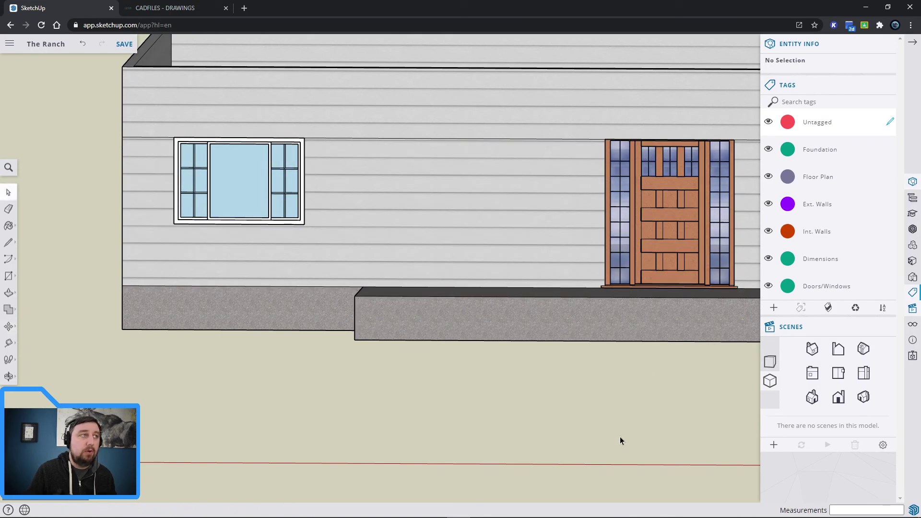
middle_click_drag(649, 417, 427, 413, "shift")
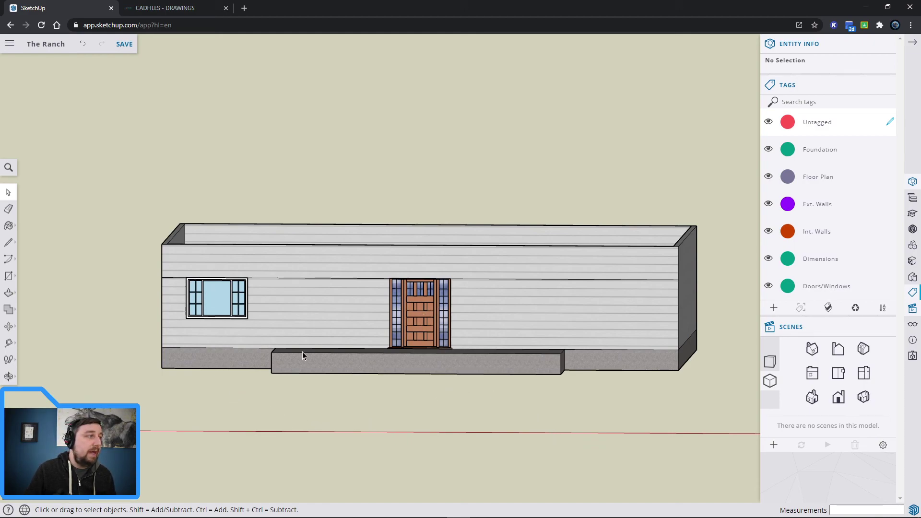
mouse_move(8, 225)
left_click(31, 235)
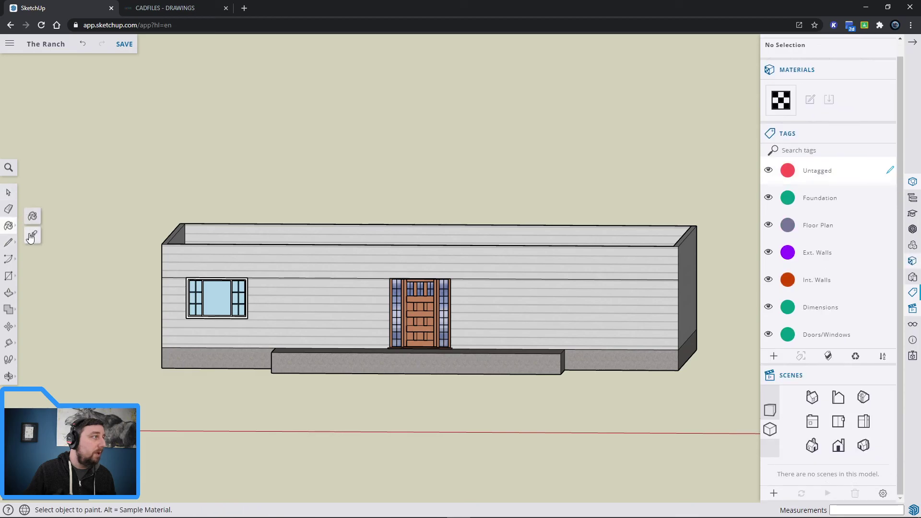
left_click(27, 233)
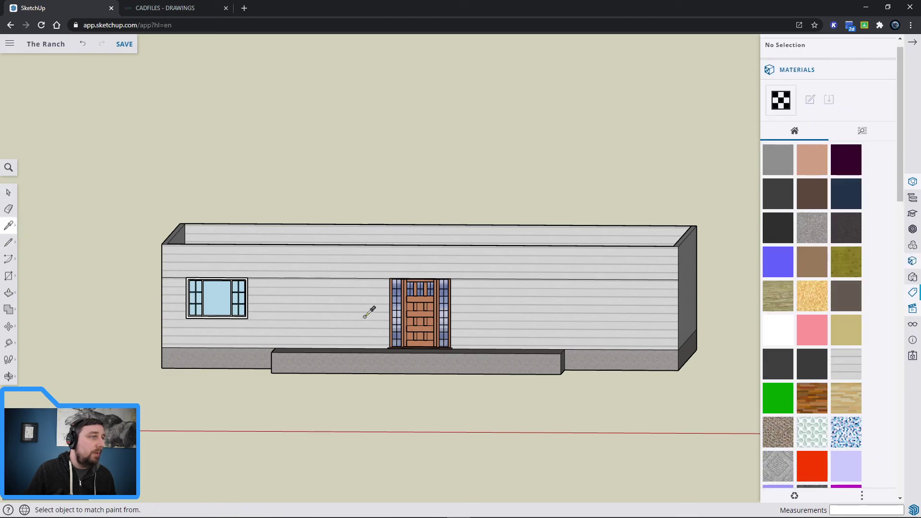
left_click(415, 309)
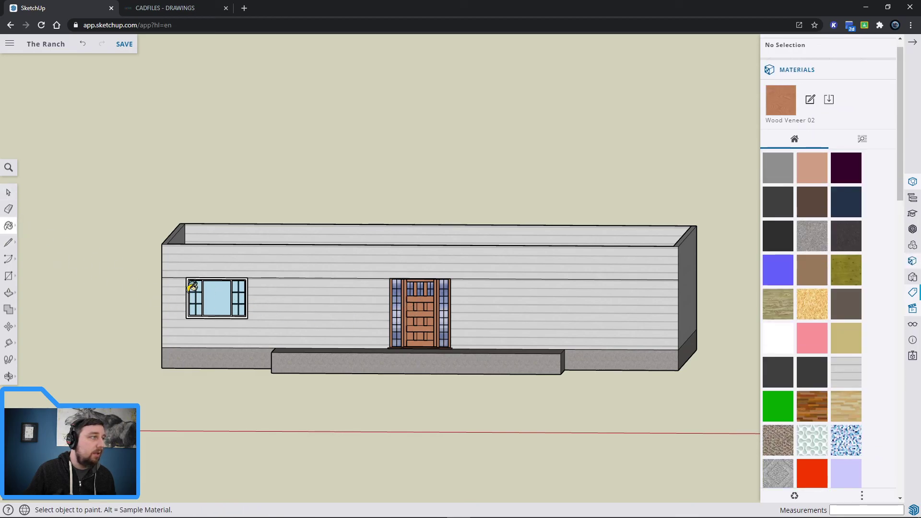
Open the front window group for editing and paint its outer frame and left sash frame with Wood Veneer 02.
scroll(192, 287, "up", 6)
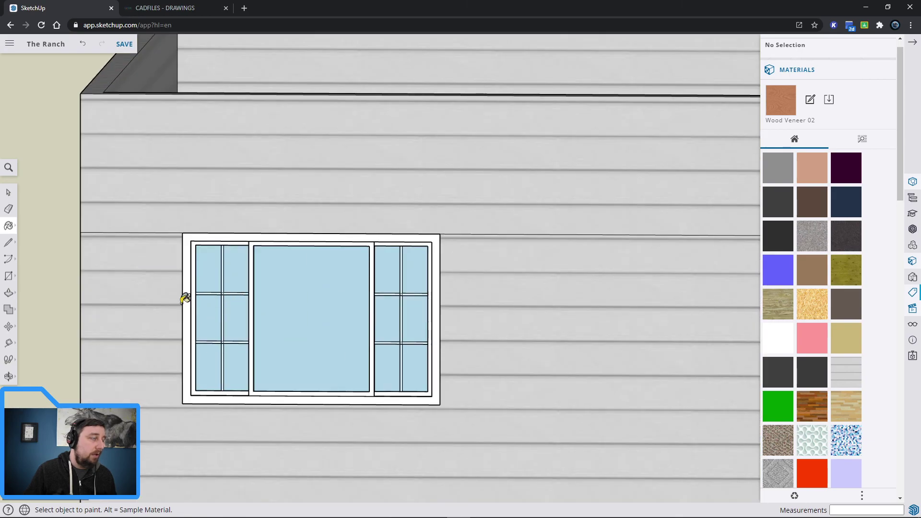
key("space")
right_click(219, 290)
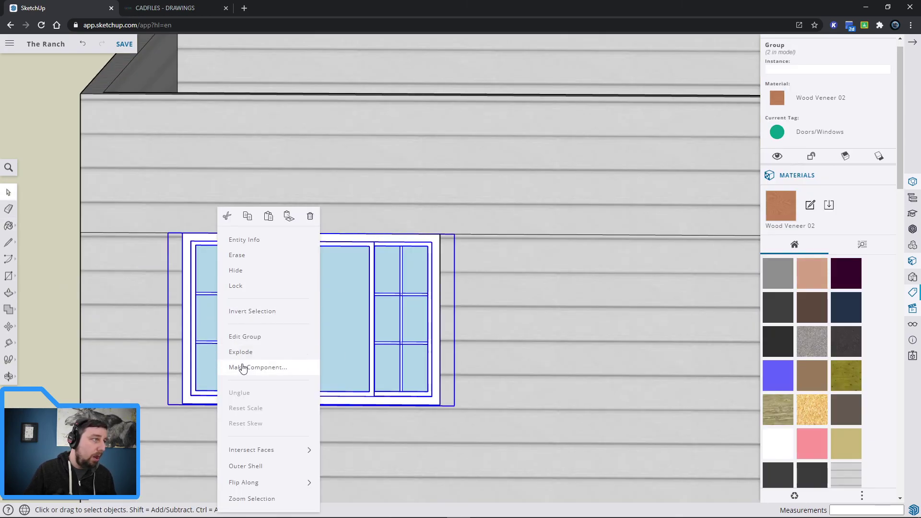
left_click(267, 338)
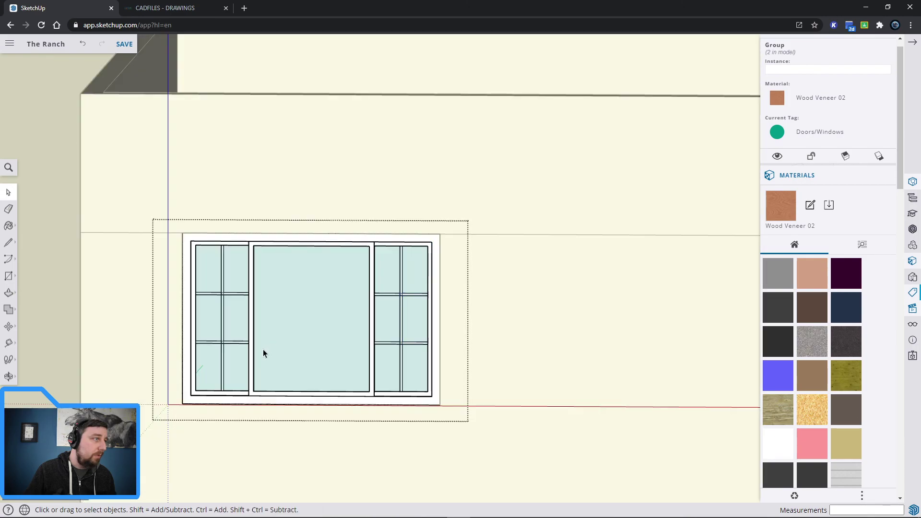
scroll(545, 355, "down", 2)
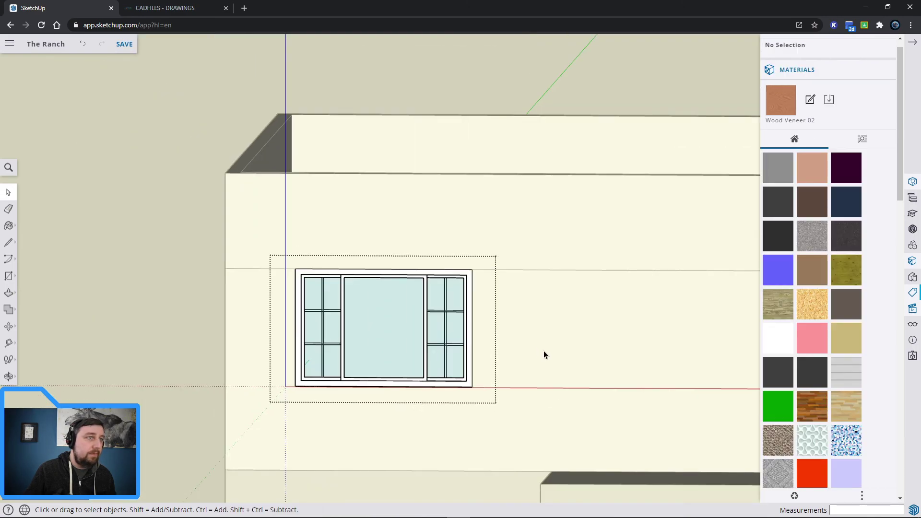
left_click(8, 226)
left_click(304, 305)
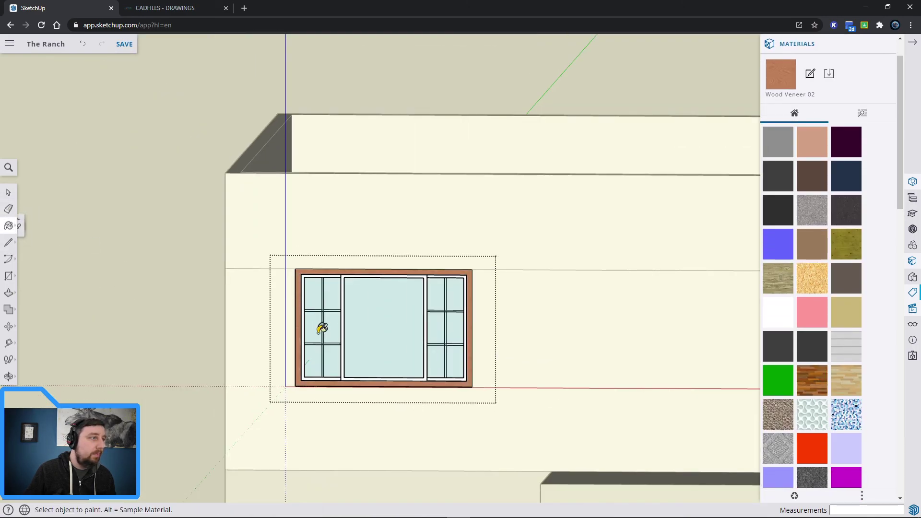
scroll(304, 305, "up", 3)
left_click(301, 305)
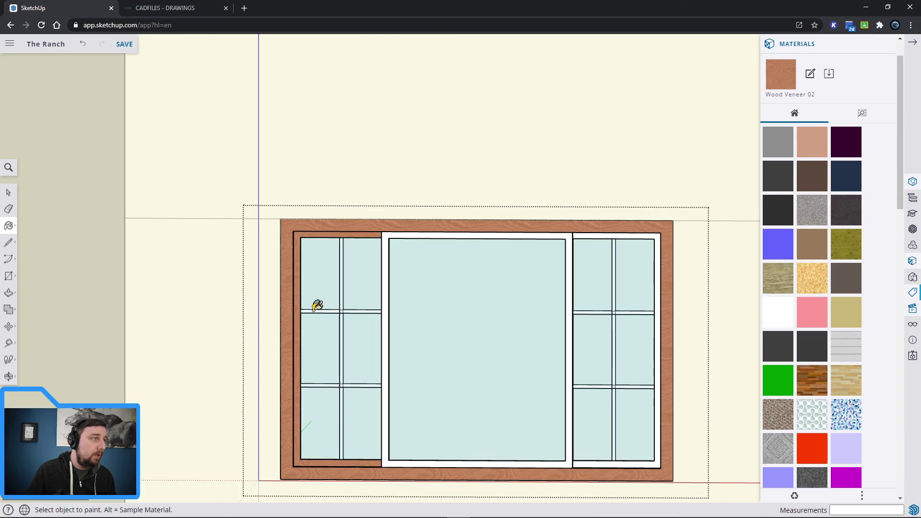
Try to paint the left sash's grille bars with Wood Veneer 02, undoing each attempt.
left_click(319, 305)
key("ctrl")
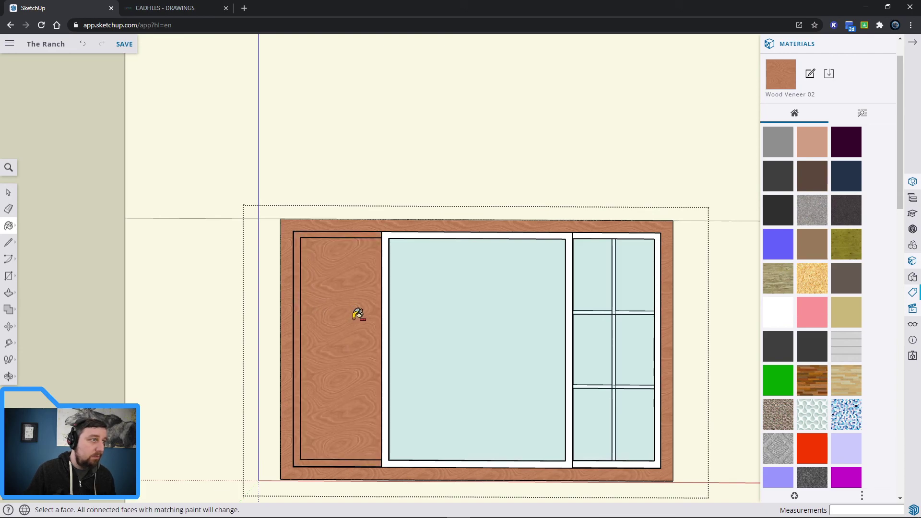
key("ctrl+z")
scroll(373, 307, "up", 3)
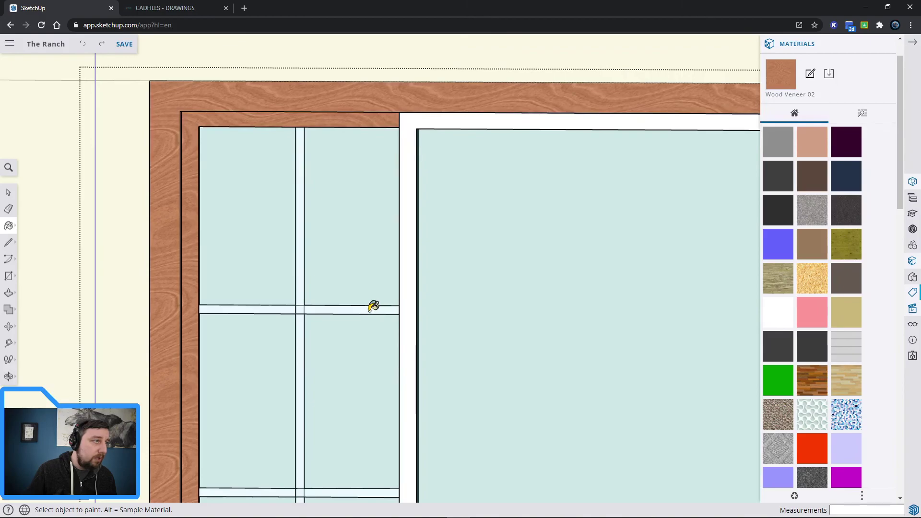
left_click(373, 306)
key("ctrl+z")
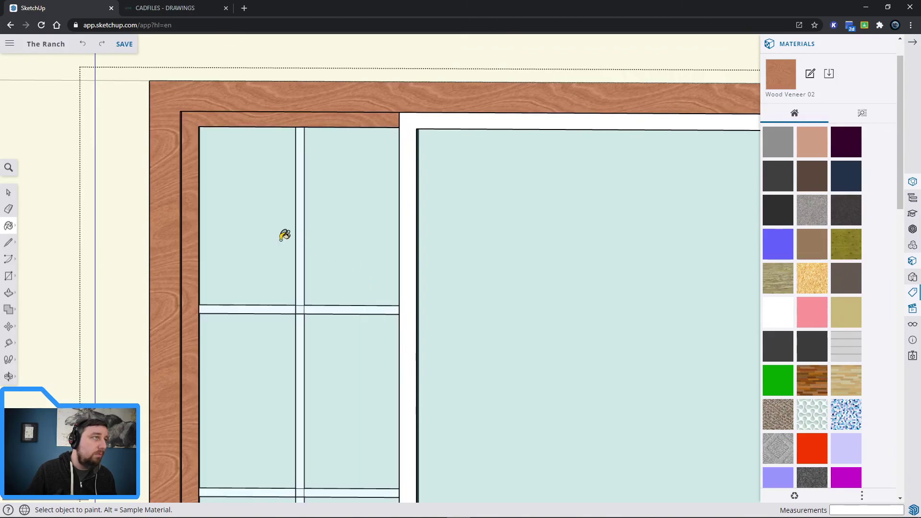
Paint the window's center and right sash frames with Wood Veneer 02 and close the group.
left_click(423, 122)
scroll(526, 324, "down", 4)
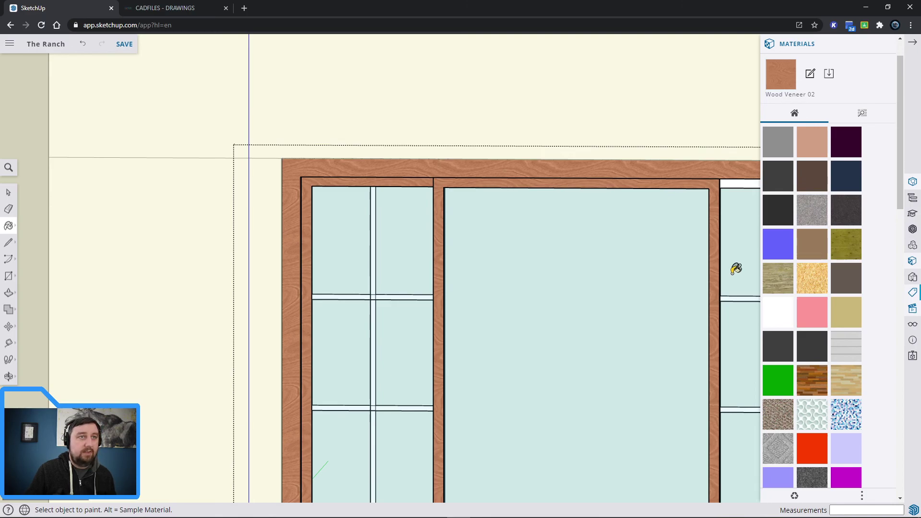
left_click(739, 183)
scroll(645, 323, "down", 5)
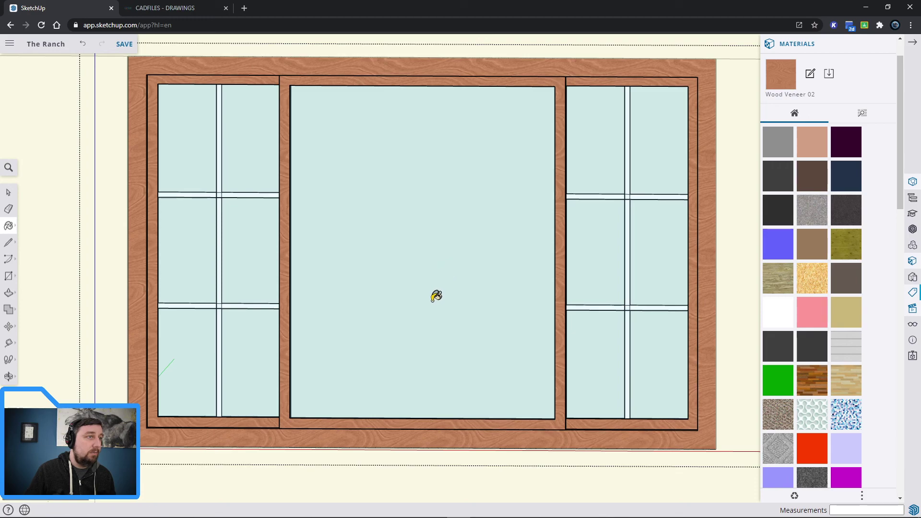
key("space")
right_click(59, 227)
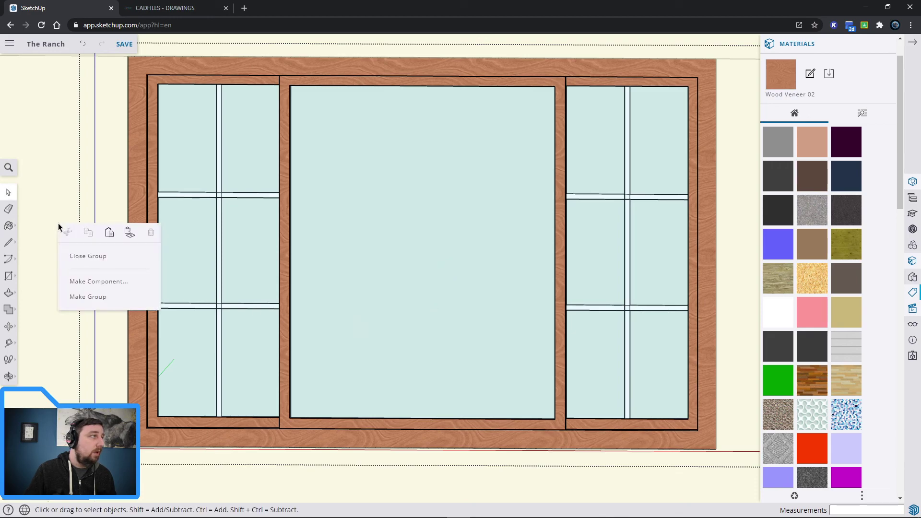
left_click(74, 257)
scroll(412, 263, "down", 3)
scroll(502, 284, "down", 6)
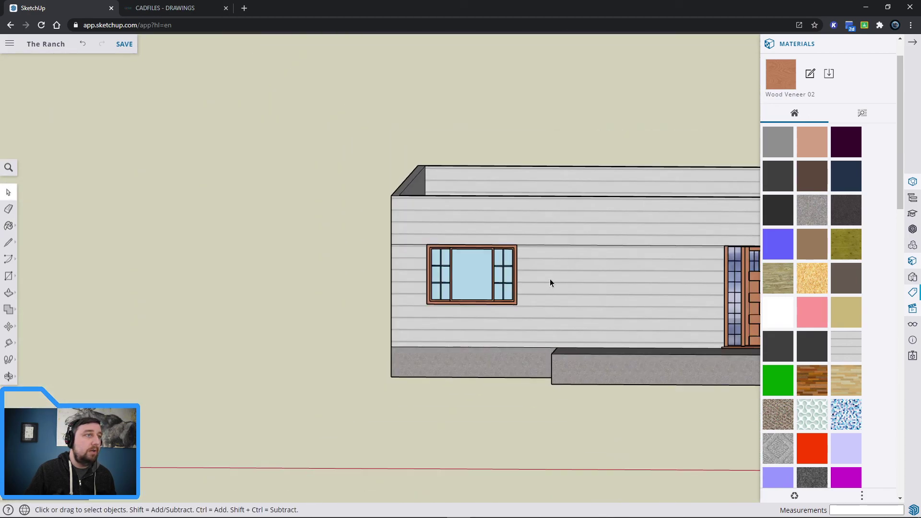
Examine the finished window from outside and inside the house, along with the interior wall layout.
middle_click_drag(677, 446, 473, 389, "shift")
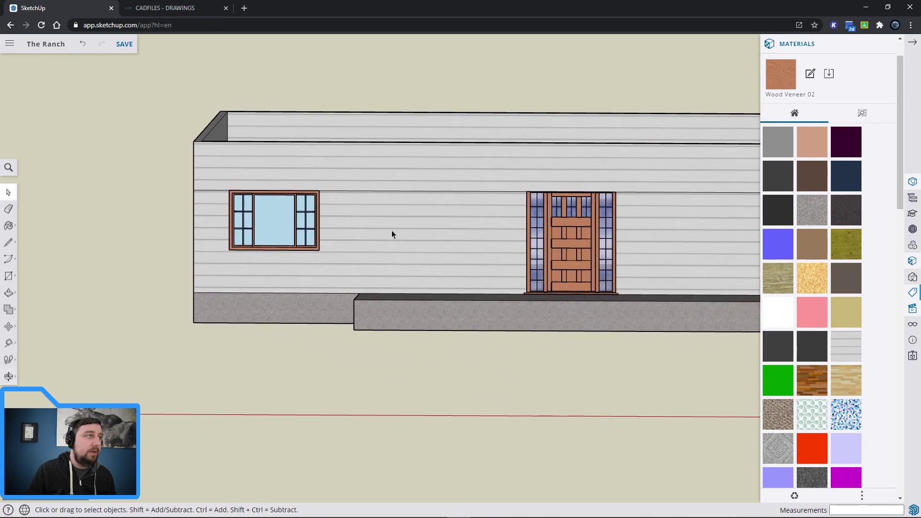
mouse_move(370, 199)
middle_mouse_down()
mouse_move(197, 304)
mouse_move(261, 243)
mouse_move(274, 163)
middle_mouse_up()
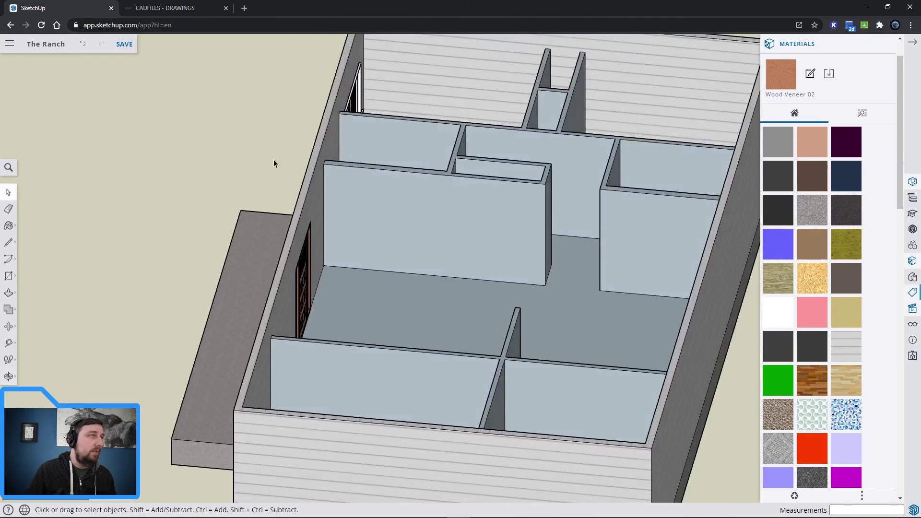
scroll(310, 143, "down", 2)
scroll(417, 126, "up", 5)
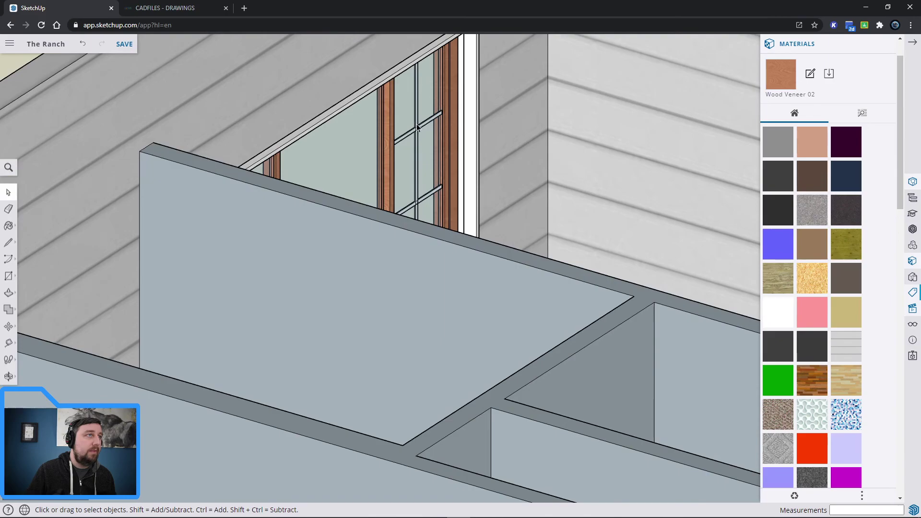
scroll(417, 125, "down", 10)
middle_click_drag(192, 199, 508, 185)
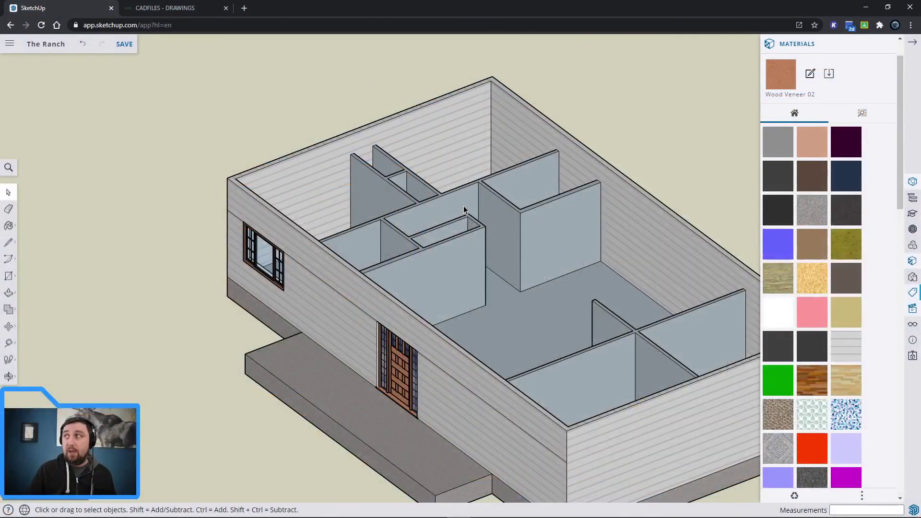
scroll(463, 210, "up", 5)
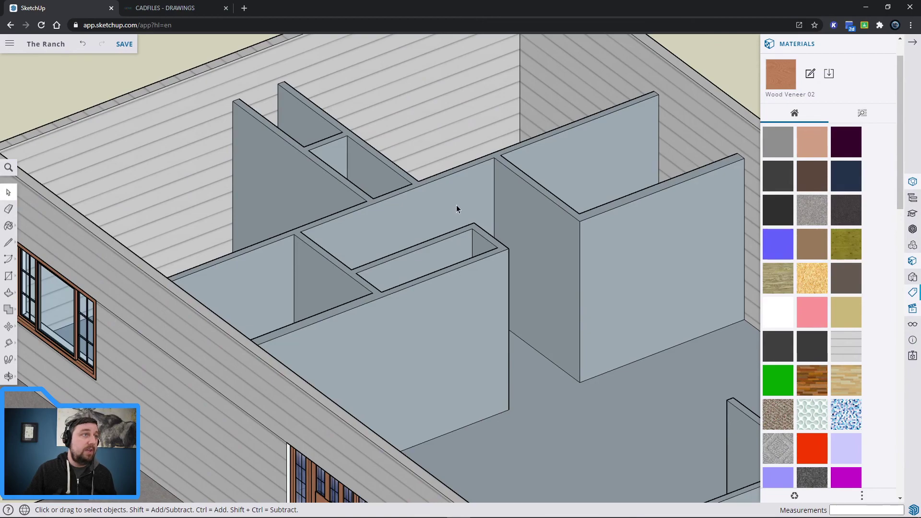
scroll(456, 209, "down", 5)
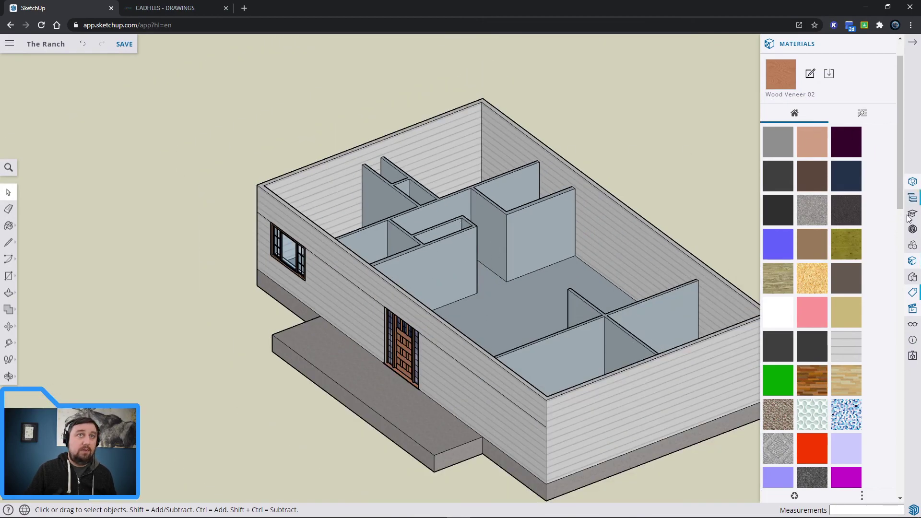
Search the 3D Warehouse for "door".
left_click(912, 229)
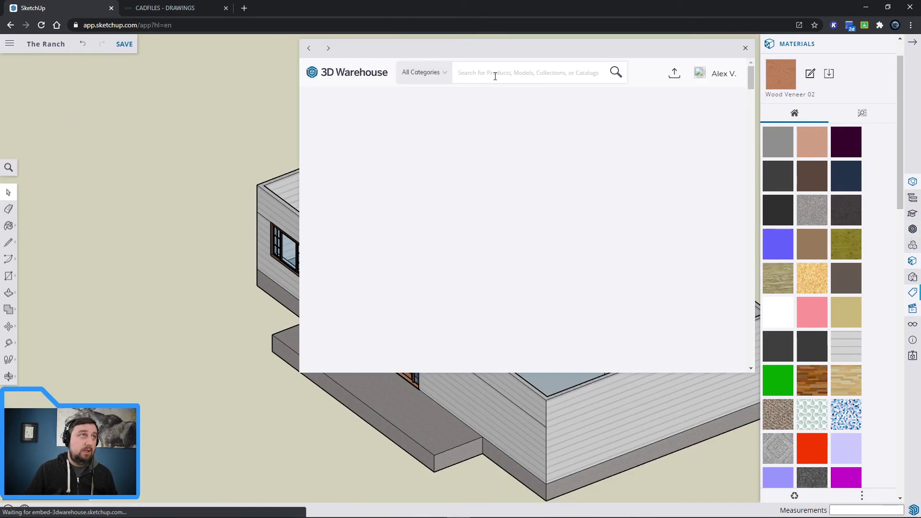
left_click(491, 74)
type("doo")
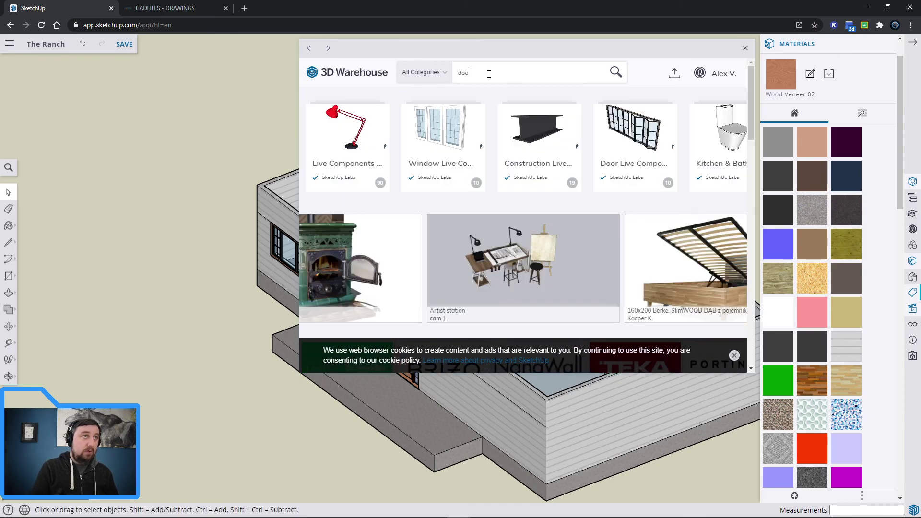
type("r")
key("Return")
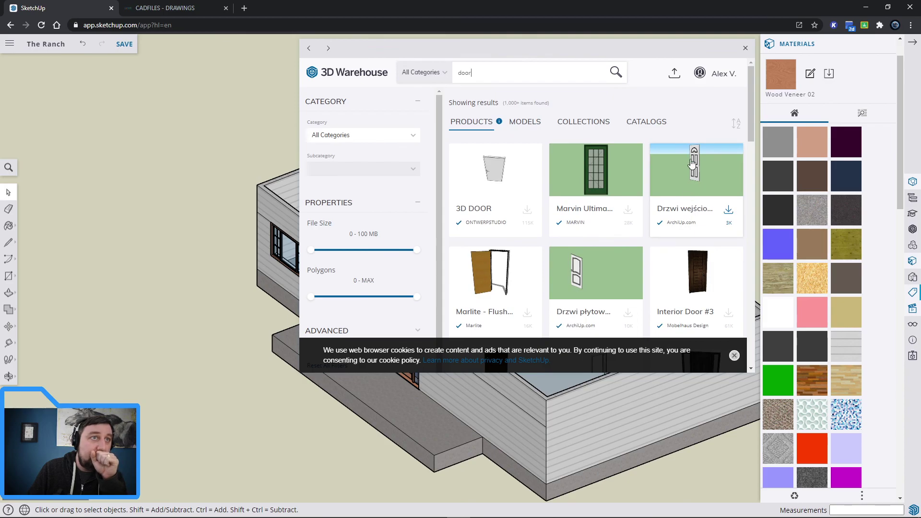
Download the Drzwi wejściowe ENTER/SOLID 7 door model and place it on the open ground beside the house.
left_click(694, 167)
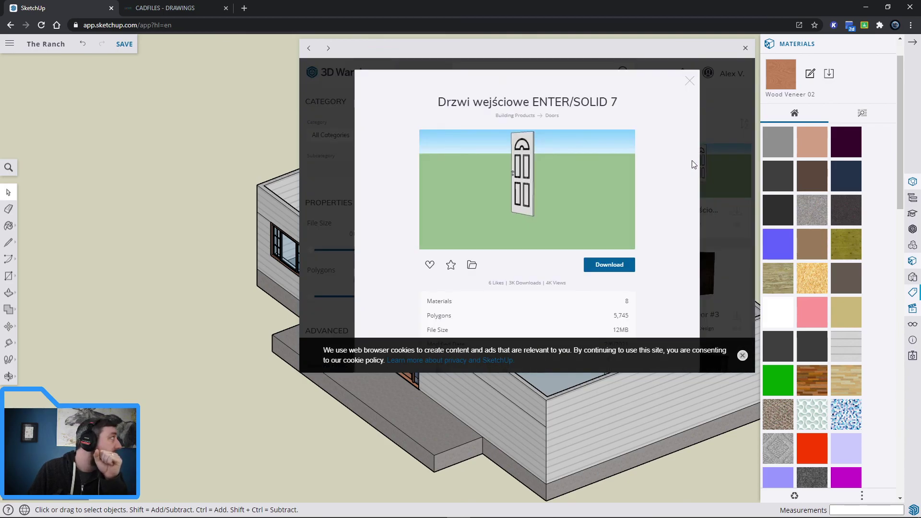
left_click(607, 271)
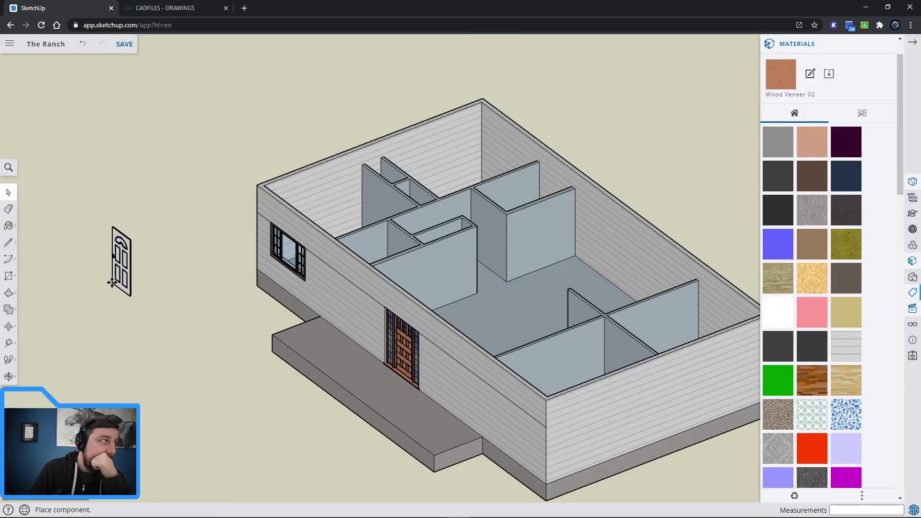
left_click(120, 262)
scroll(121, 261, "up", 3)
scroll(118, 264, "up", 6)
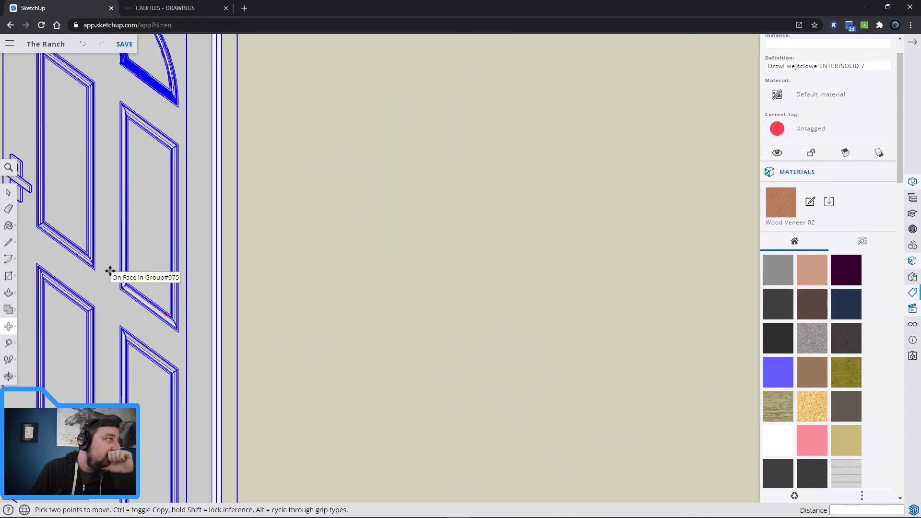
scroll(109, 269, "down", 3)
scroll(298, 336, "down", 3)
scroll(230, 269, "up", 5)
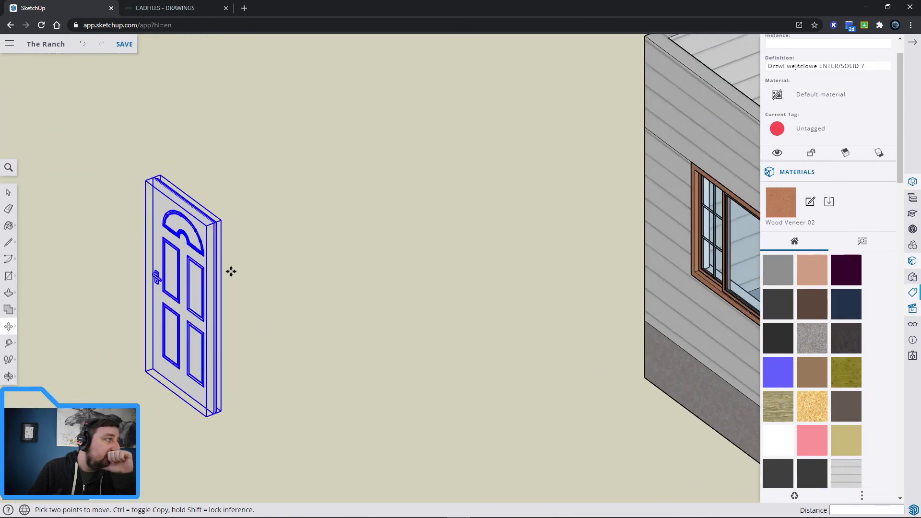
Trace the new door's handle-side edge with a line from its bottom corner to its top corner.
right_click(282, 283)
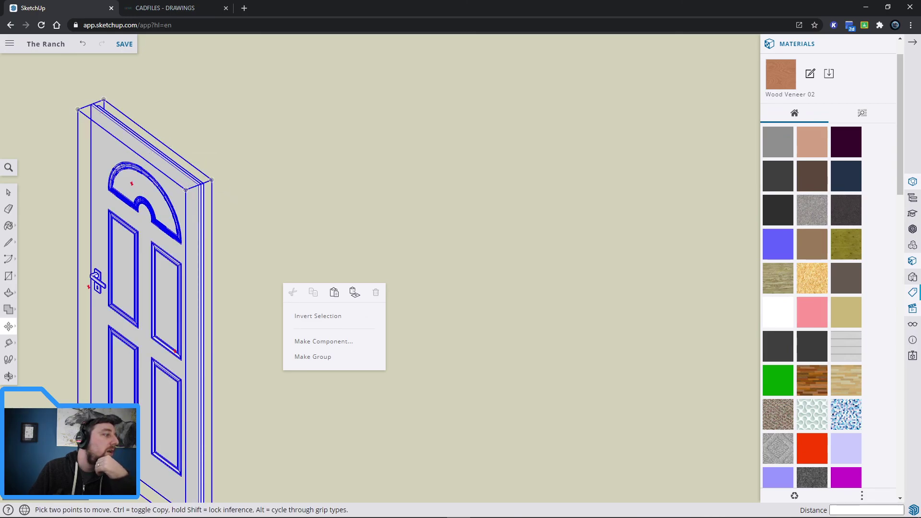
scroll(257, 376, "down", 5)
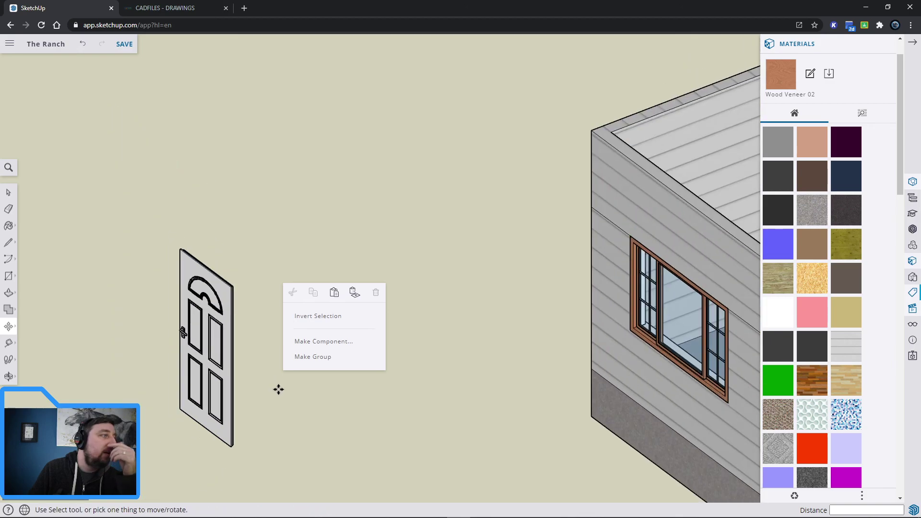
middle_click_drag(375, 442, 345, 428)
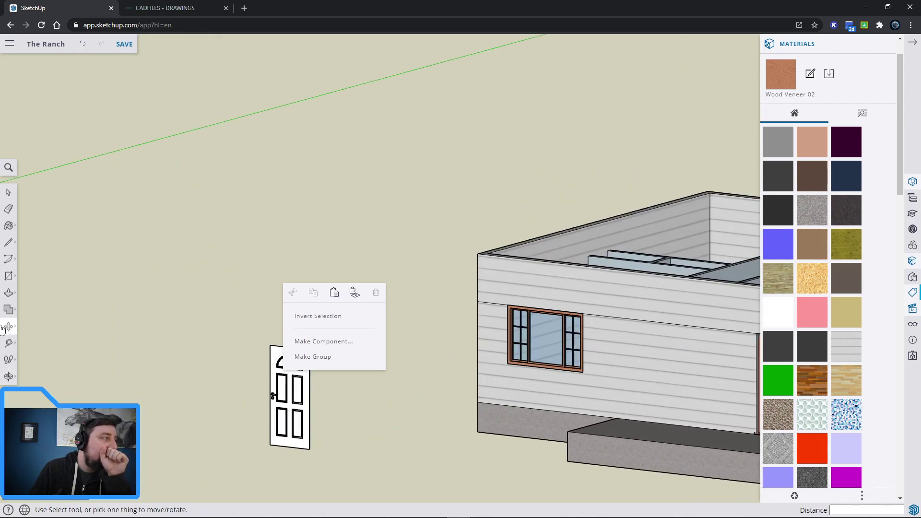
left_click(8, 242)
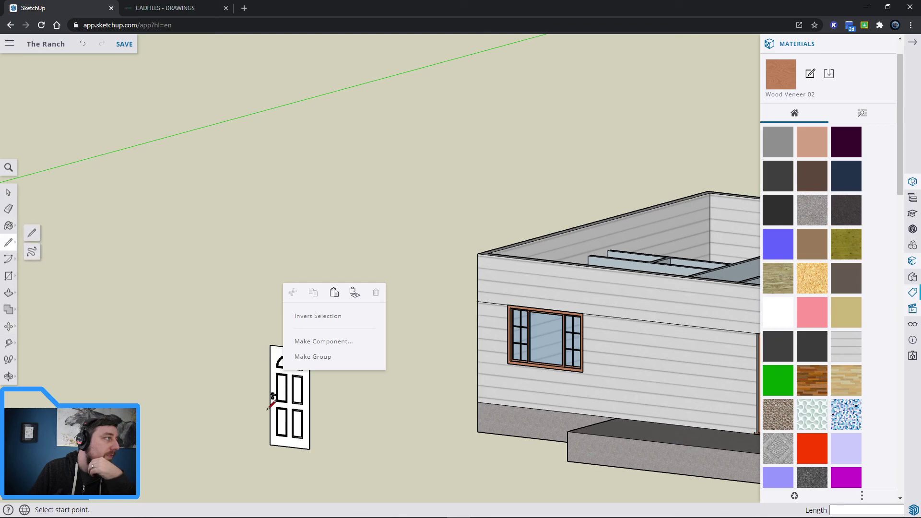
left_click(269, 444)
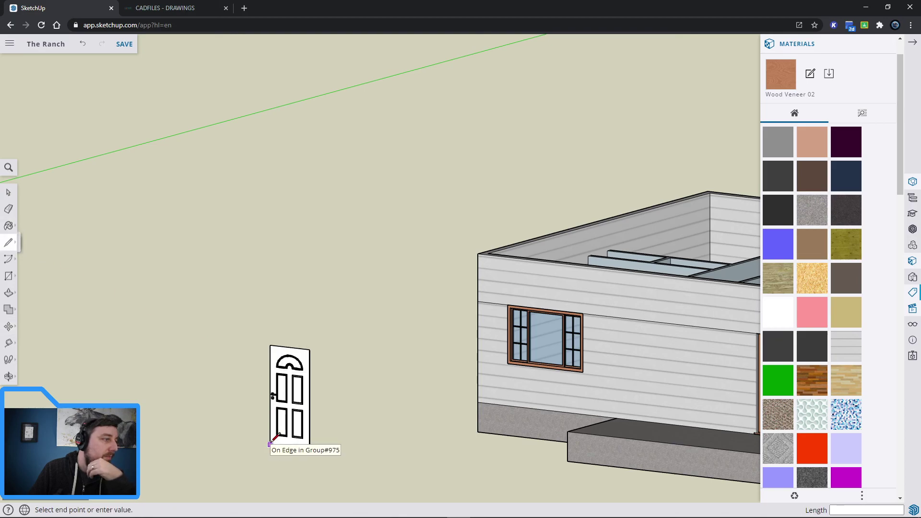
left_click(270, 345)
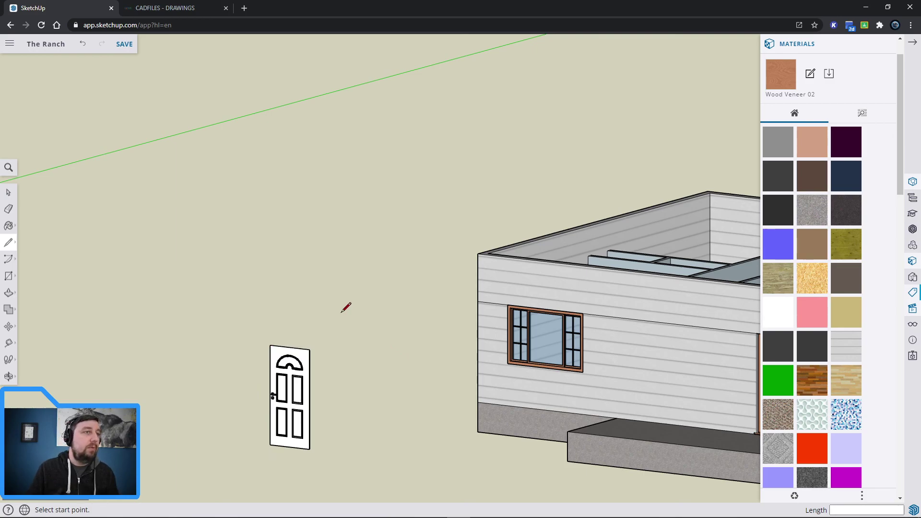
middle_click_drag(346, 307, 388, 351)
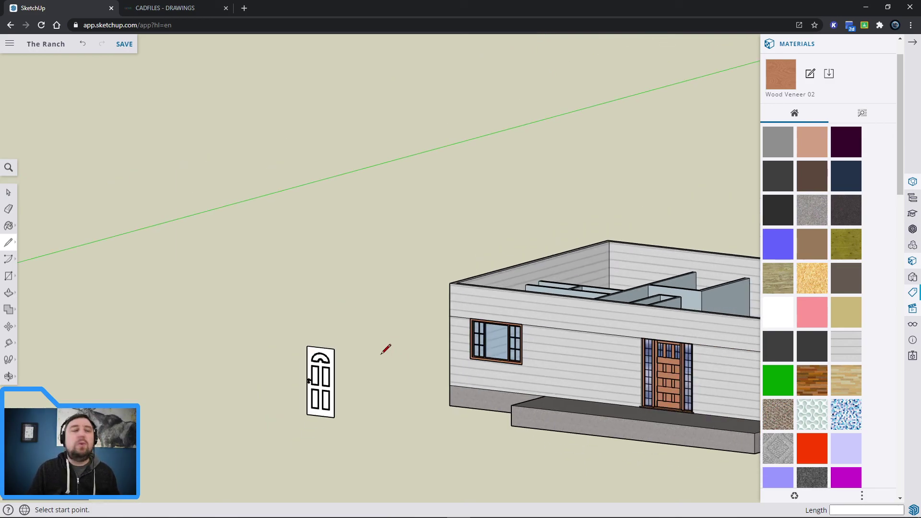
Assign the Doors/Windows tag to the new white door component.
left_click(885, 48)
left_click(394, 155)
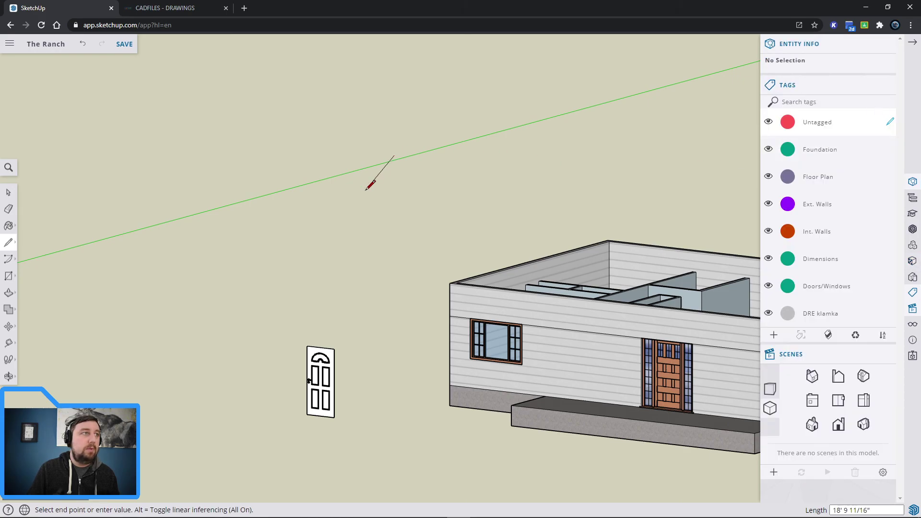
key("space")
left_click(325, 382)
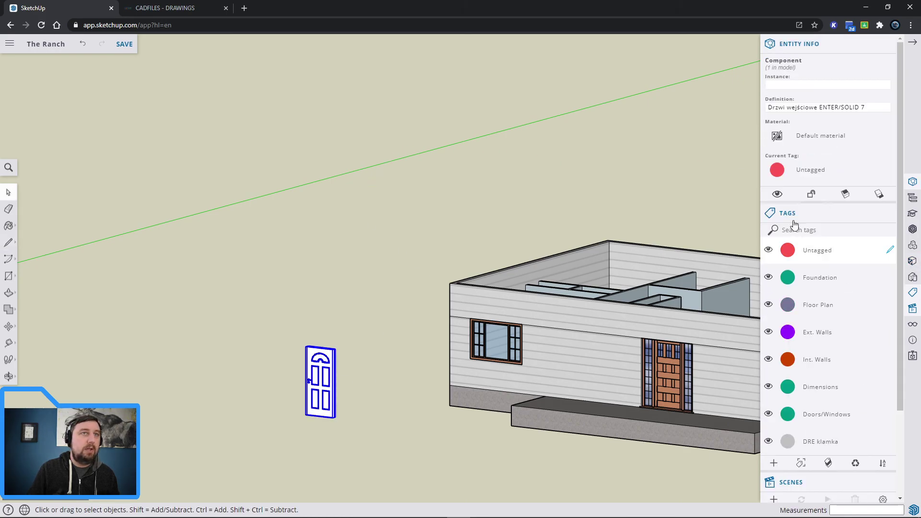
left_click(805, 170)
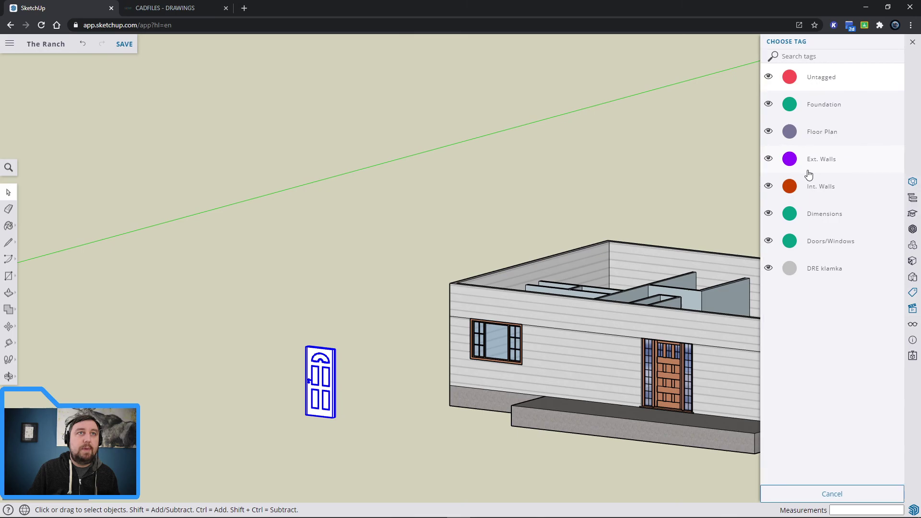
left_click(821, 243)
left_click(420, 177)
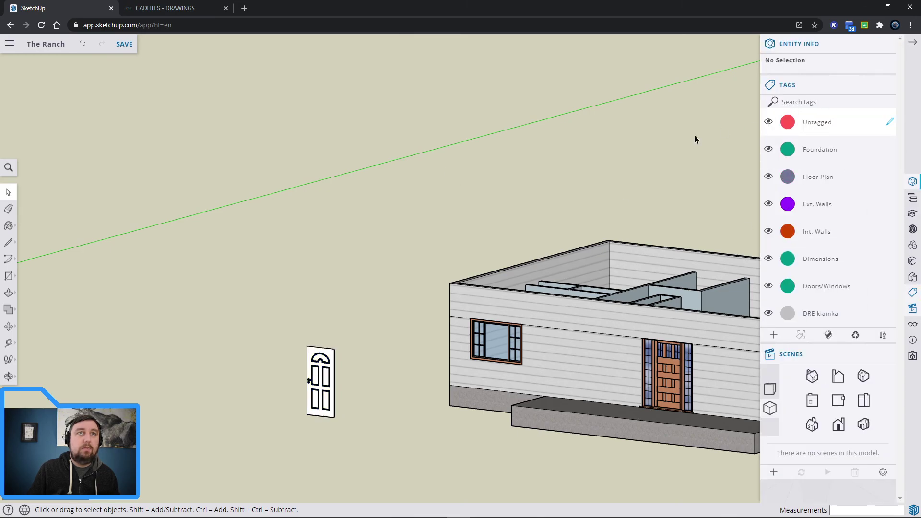
Draw a rectangle of about 3' 5/8" by 6' 8 7/16" over the white door's face and hide the Doors/Windows tag.
left_click(8, 276)
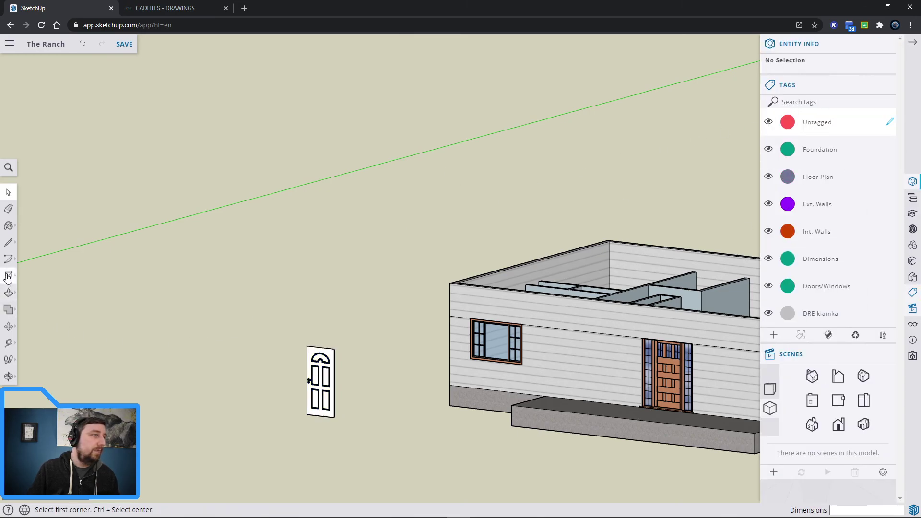
left_click(307, 414)
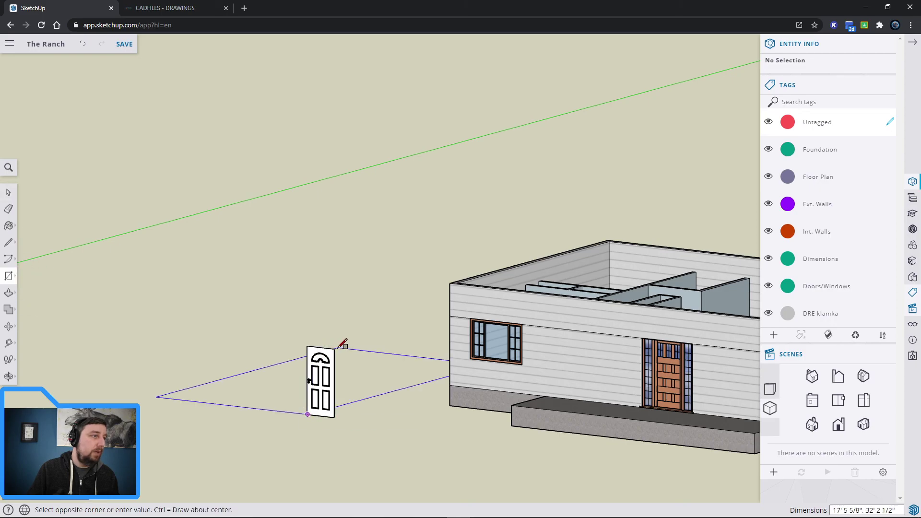
key("Escape")
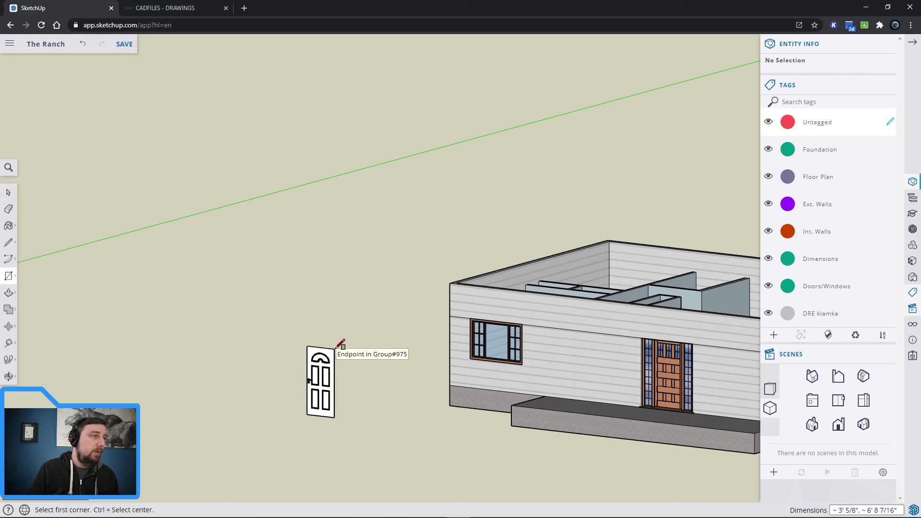
key("space")
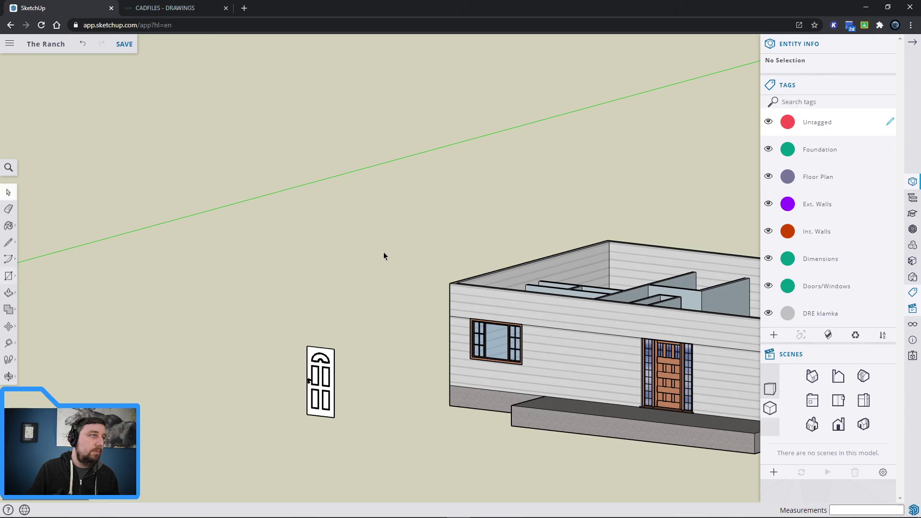
left_click(769, 287)
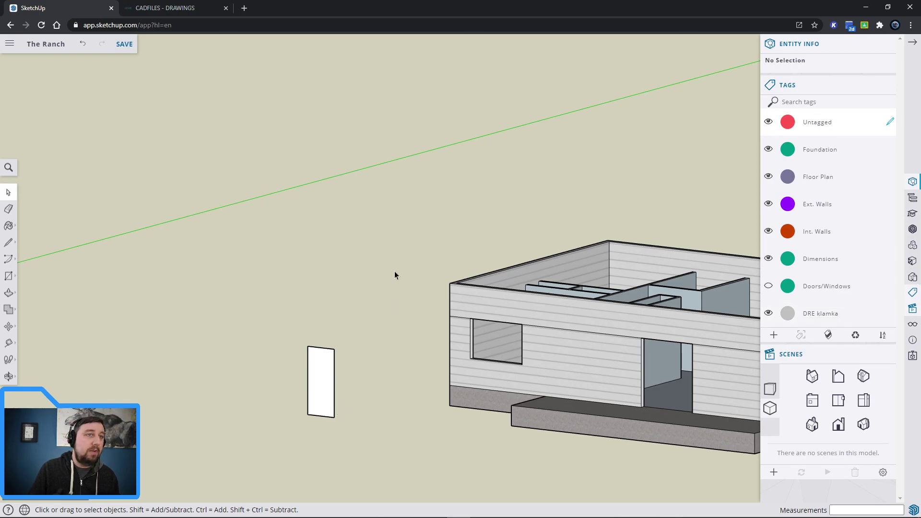
middle_click_drag(394, 275, 267, 368)
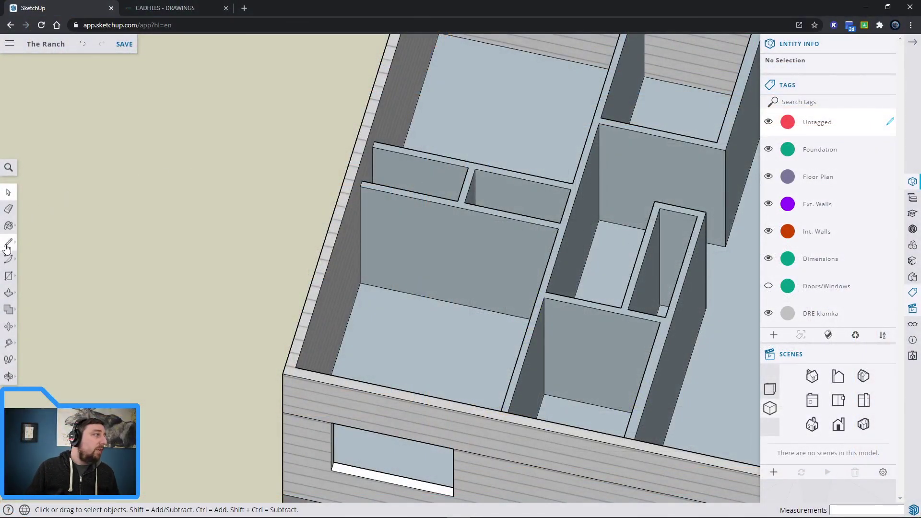
left_click(8, 245)
left_click(599, 219)
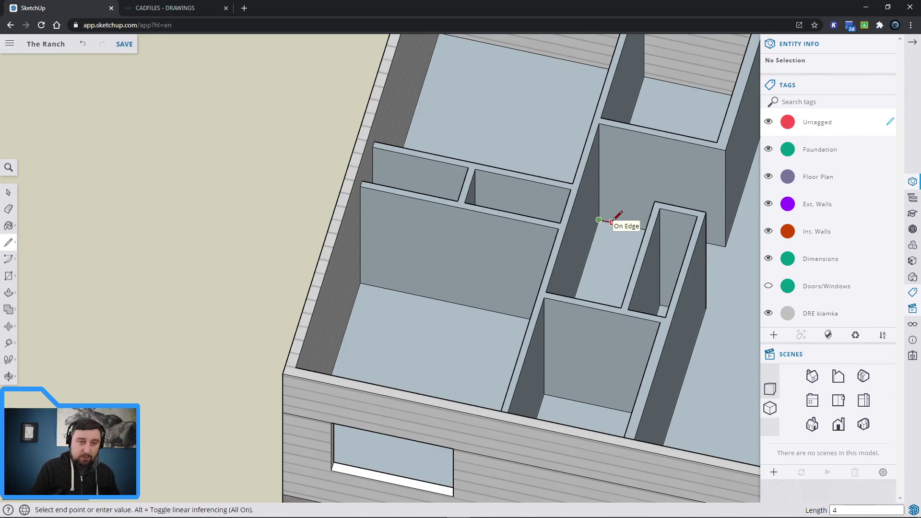
key("Escape")
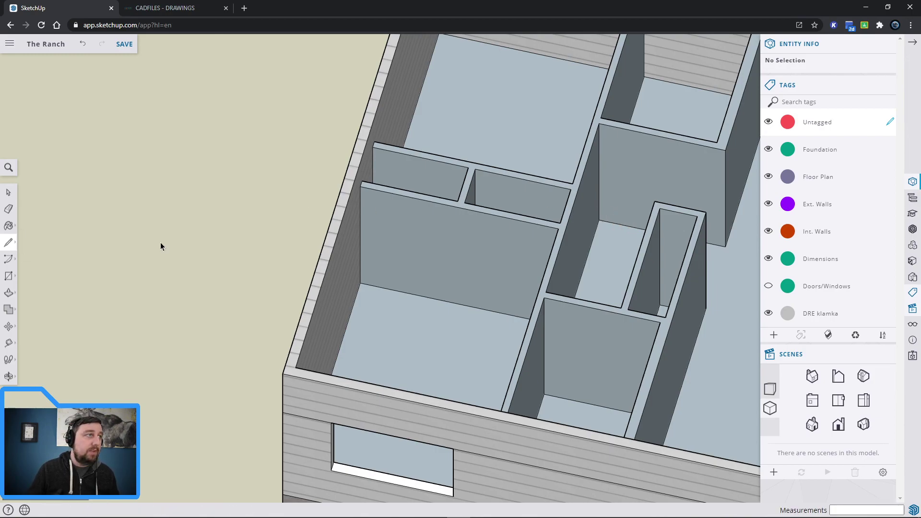
key("space")
Try to move the door-sized rectangle by its bottom corner to the base of the hallway's end wall, and undo the move.
middle_click_drag(184, 357, 234, 50)
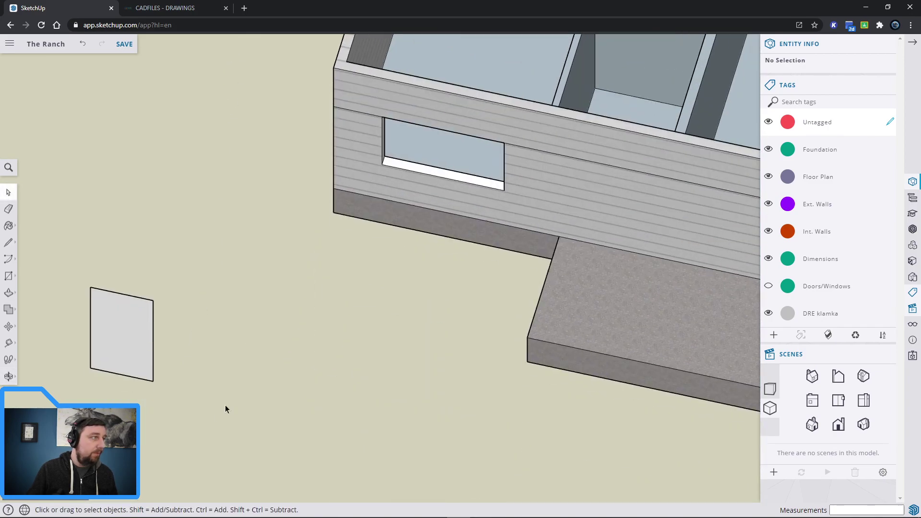
left_click_drag(74, 263, 72, 269)
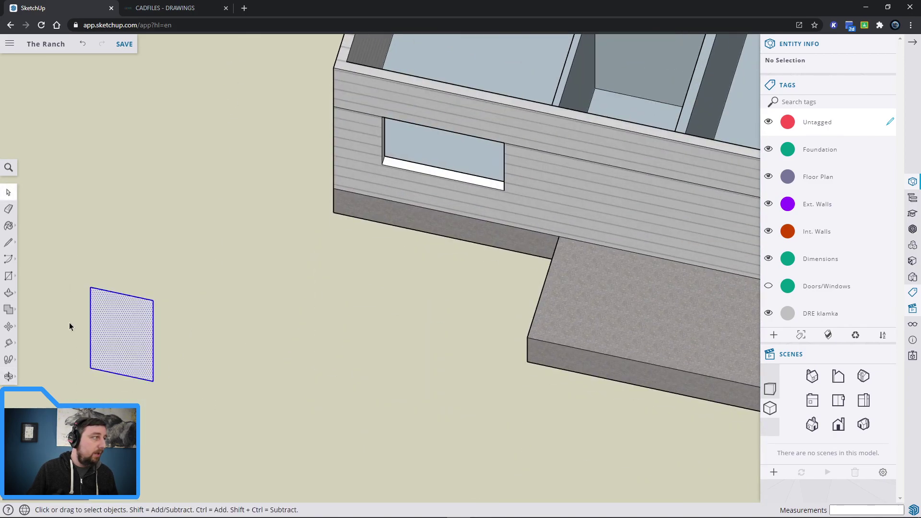
left_click(9, 327)
left_click(89, 366)
middle_click_drag(312, 237, 419, 351)
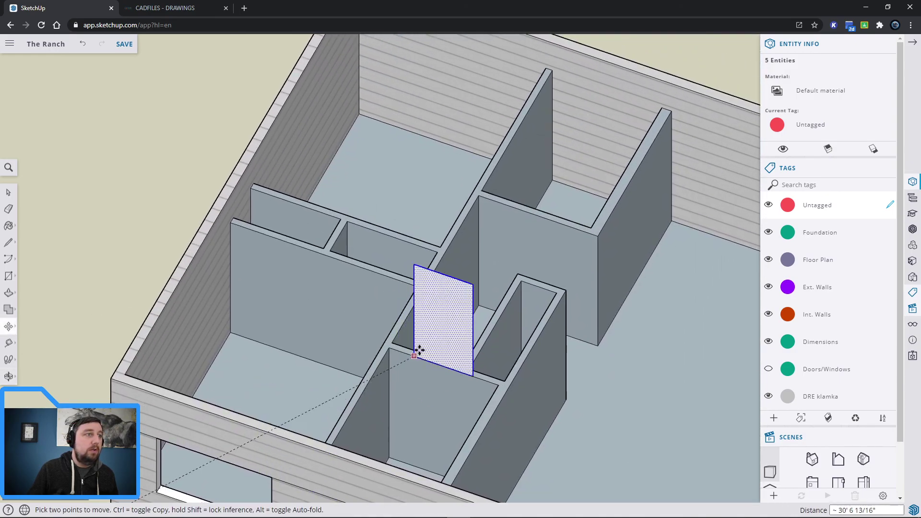
scroll(419, 351, "up", 5)
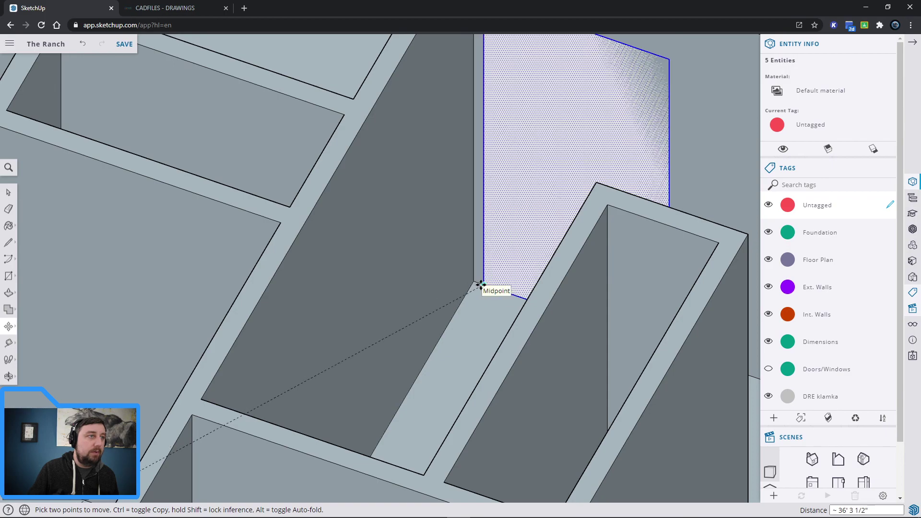
left_click(481, 285)
scroll(480, 328, "down", 3)
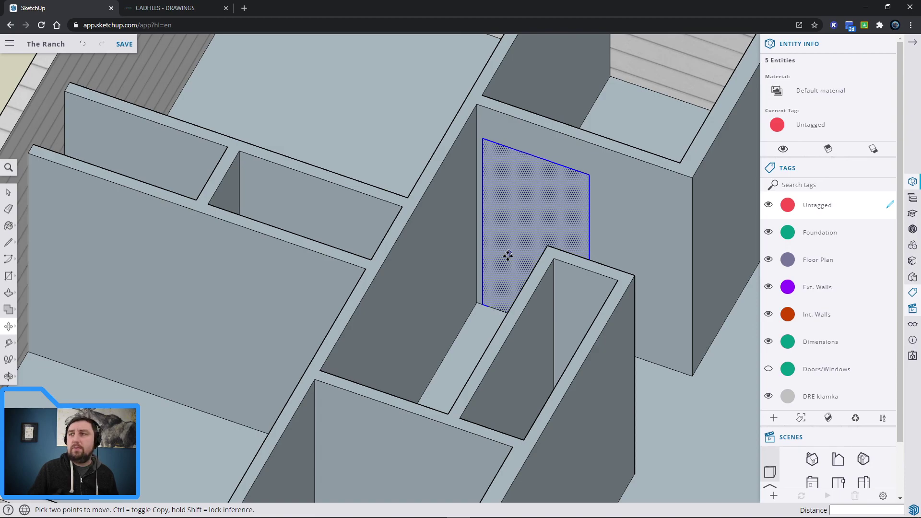
scroll(508, 255, "up", 3)
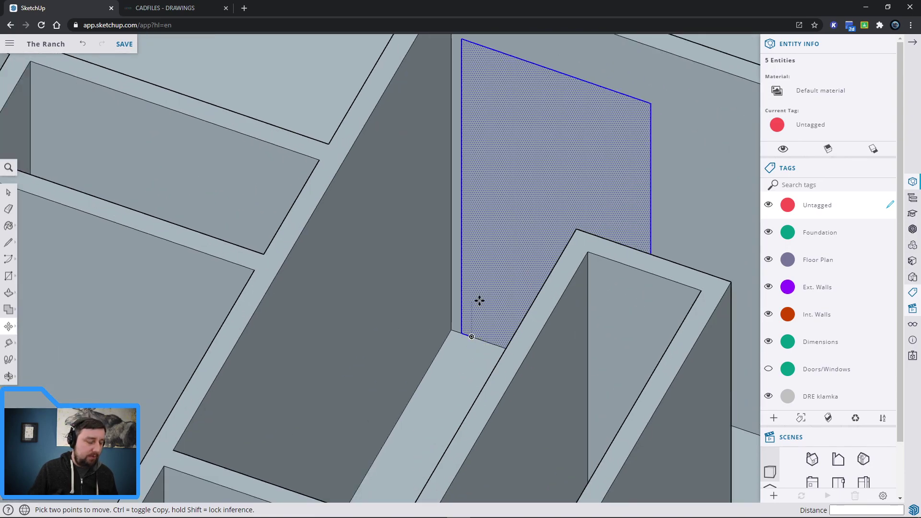
key("ctrl+z")
Move the door-sized rectangle from outside the house by its bottom corner onto the base of the hallway's end wall, near the inside corner.
scroll(78, 387, "down", 10)
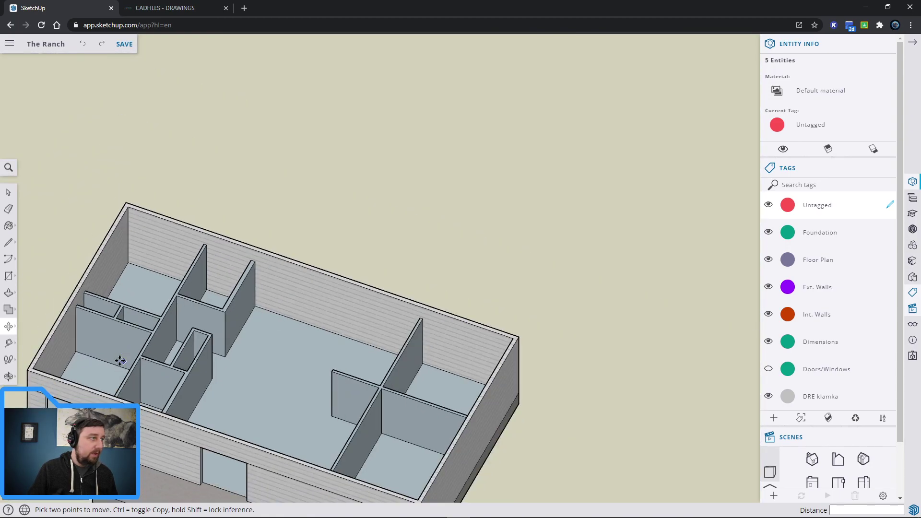
scroll(119, 359, "up", 3)
scroll(204, 376, "up", 3)
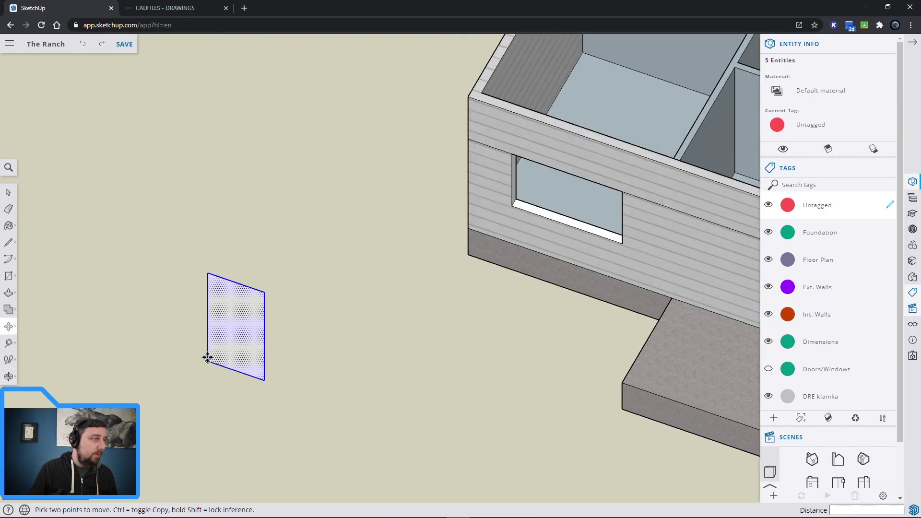
left_click(207, 359)
scroll(446, 268, "up", 5)
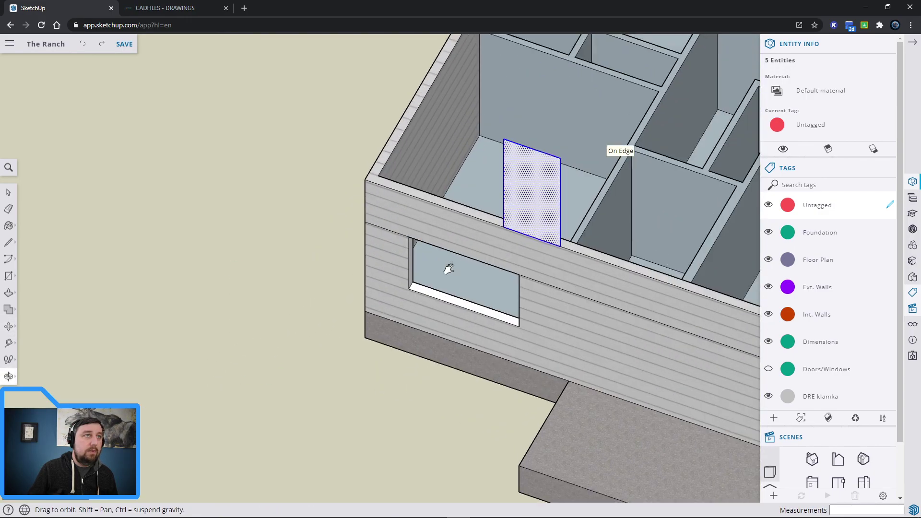
scroll(435, 325, "up", 6)
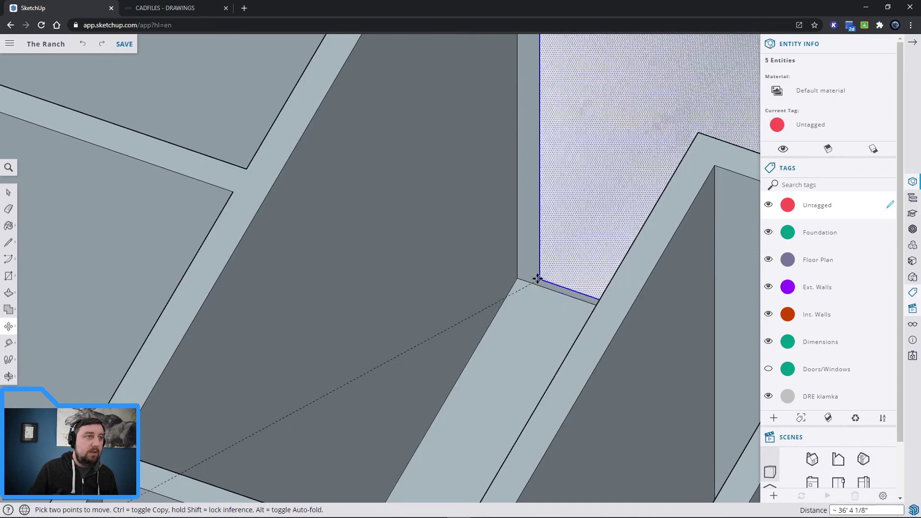
left_click(546, 288)
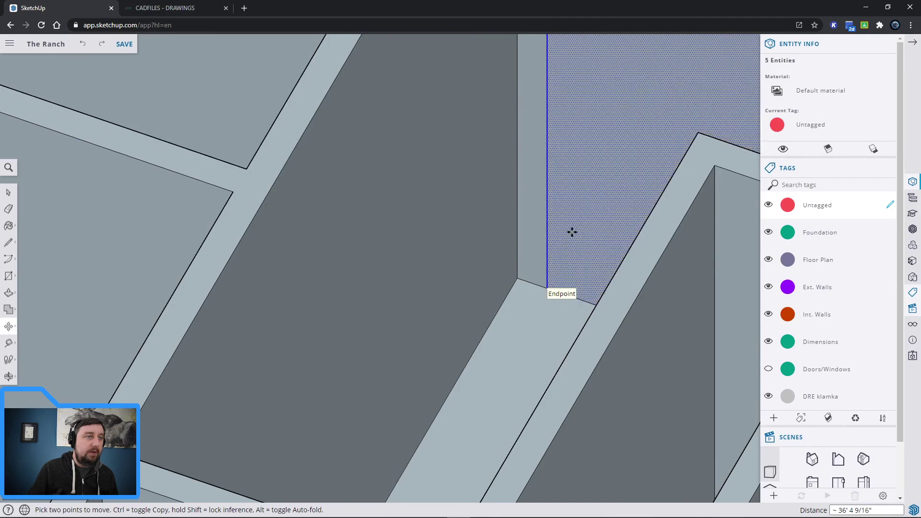
scroll(501, 163, "down", 4)
key("space")
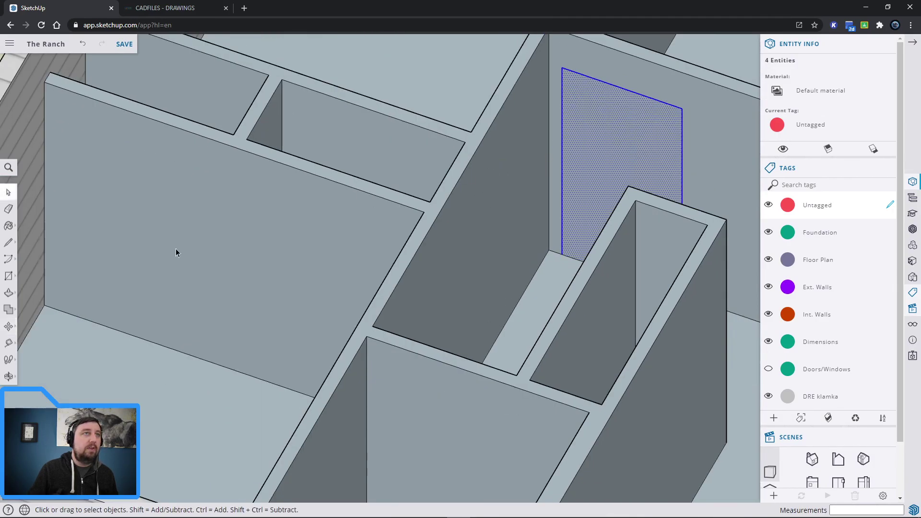
Push the door-sized face 4" through the hallway's end wall to cut the door opening.
left_click(8, 293)
left_click(582, 175)
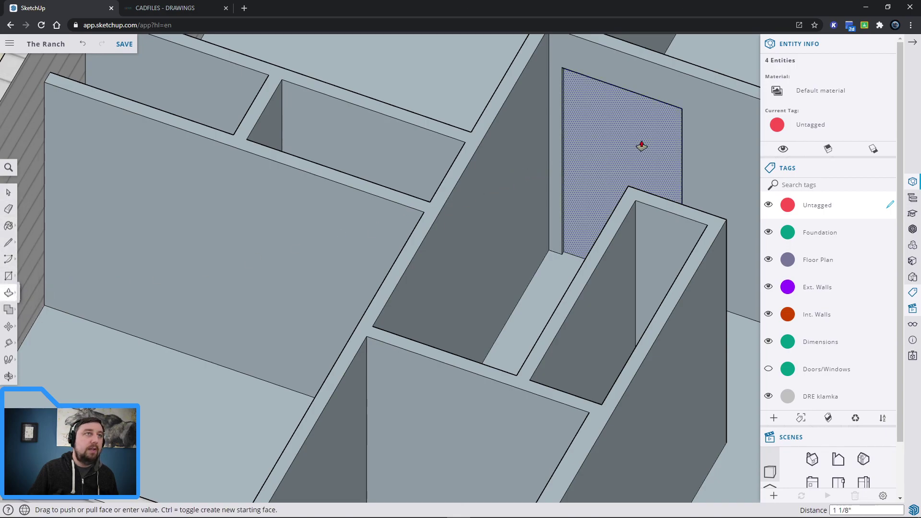
left_click(677, 96)
key("space")
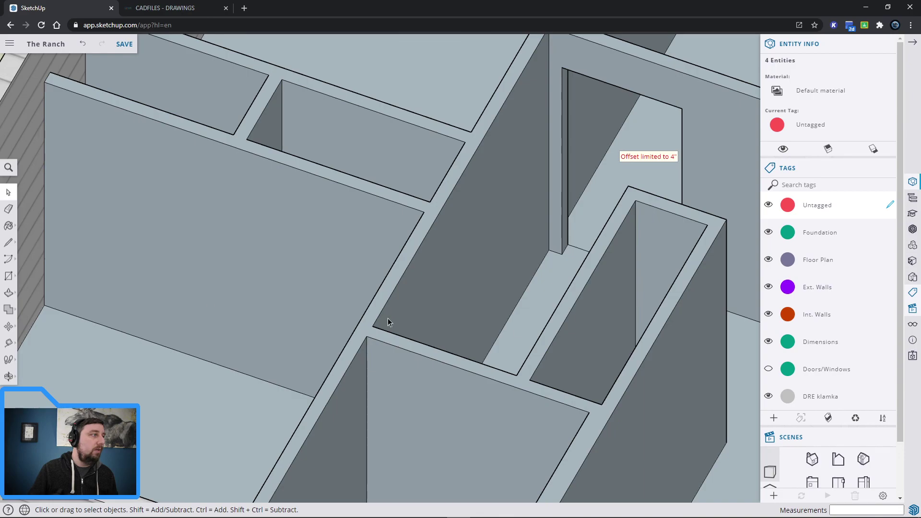
Show the Doors/Windows tag again and paste a copy of the white door component outside the house.
scroll(710, 376, "down", 3)
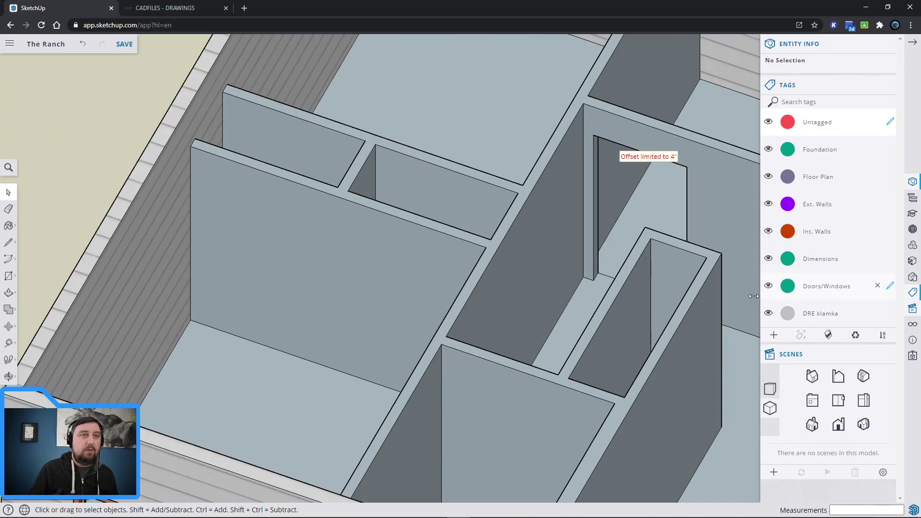
scroll(222, 334, "down", 10)
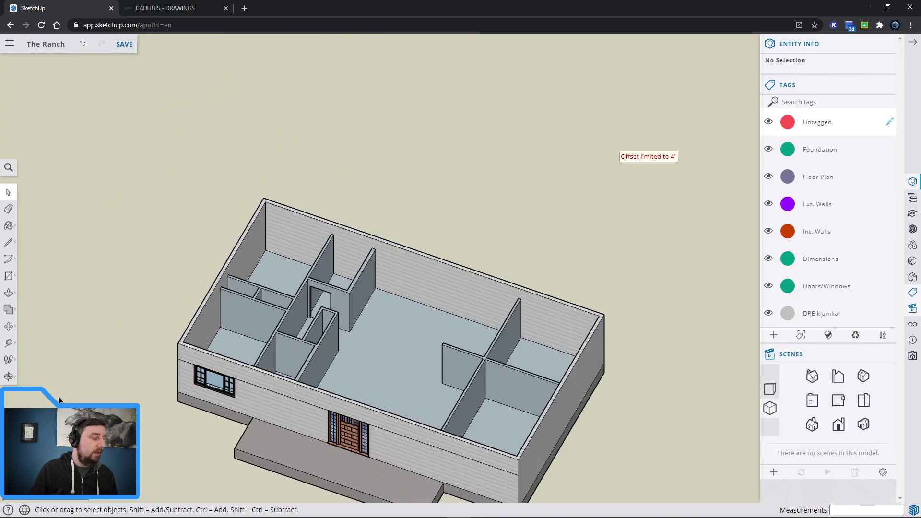
key("ctrl+v")
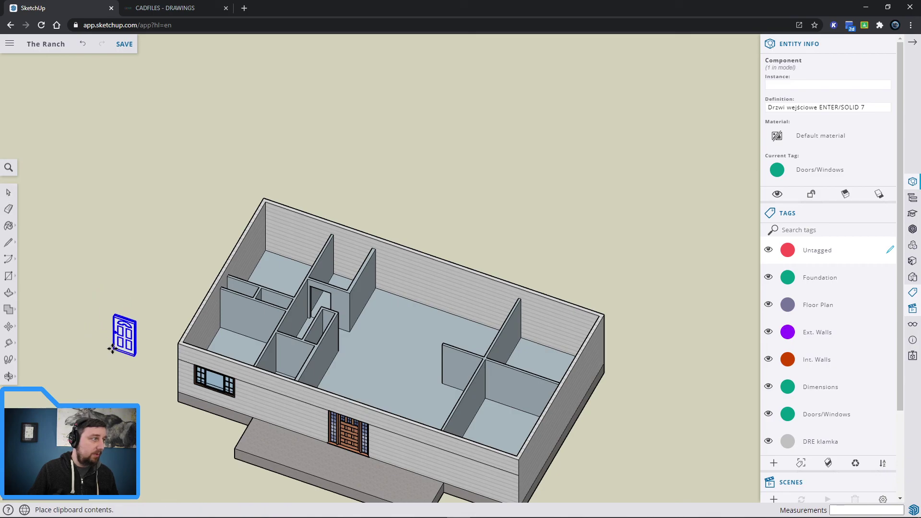
left_click(113, 350)
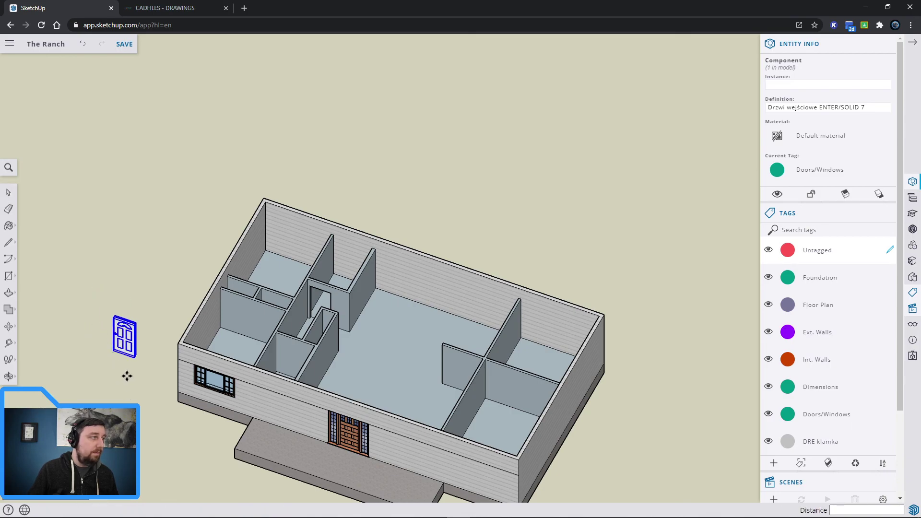
Rotate the pasted white door 180 degrees horizontally about its top handle-side corner so the handle faces the opposite side.
scroll(127, 376, "up", 4)
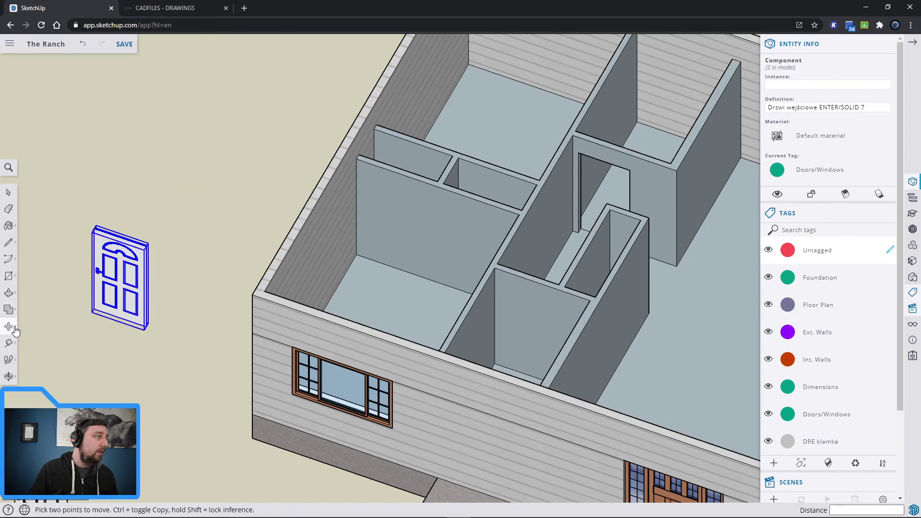
mouse_move(15, 331)
left_click(43, 332)
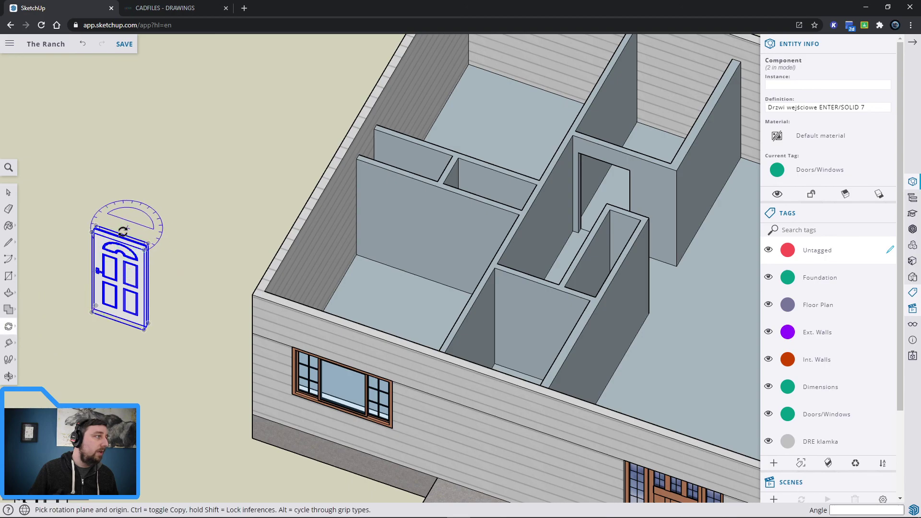
scroll(124, 229, "up", 3)
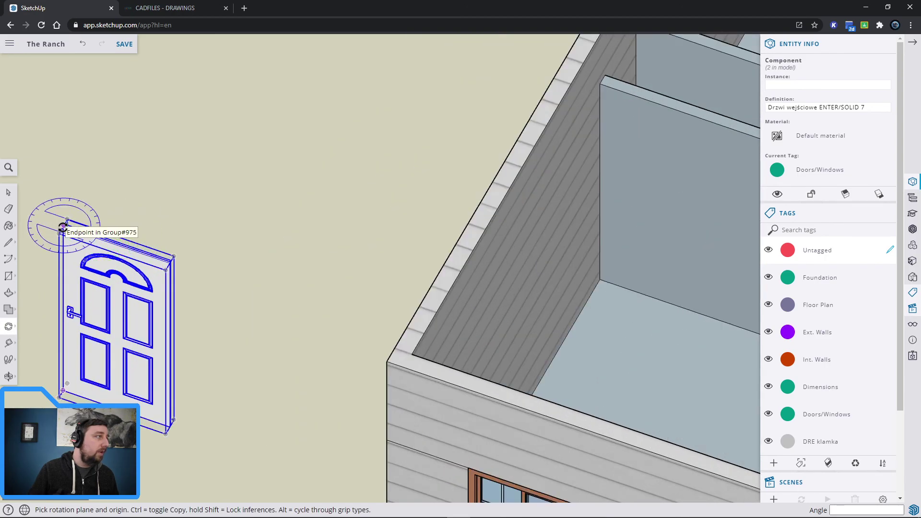
left_click(64, 226)
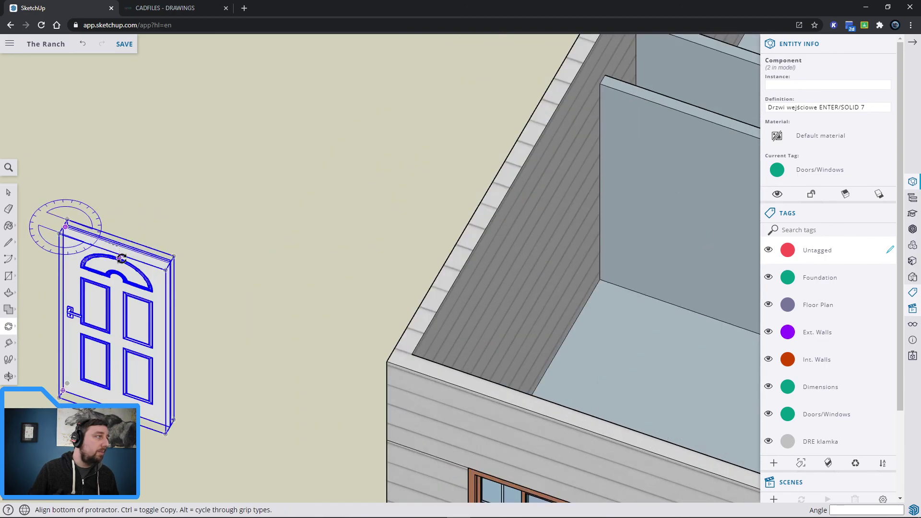
left_click(167, 263)
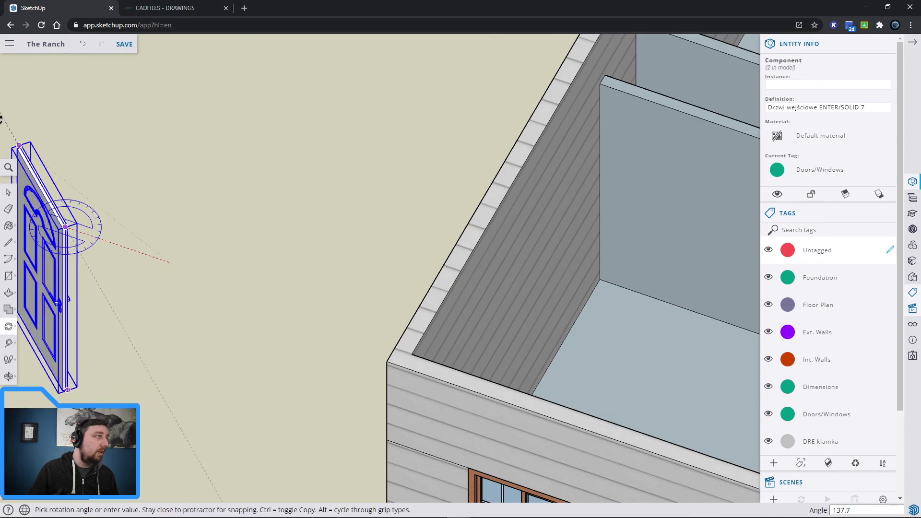
left_click(23, 214)
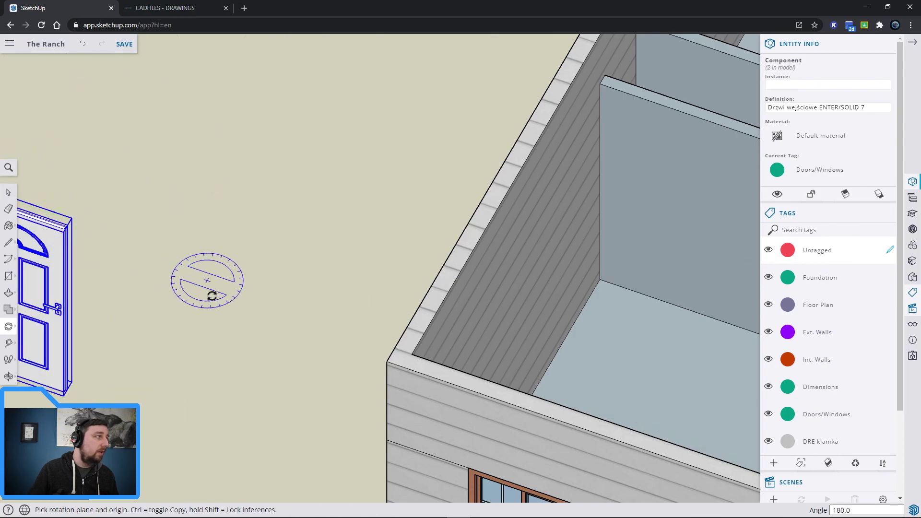
scroll(221, 293, "down", 3)
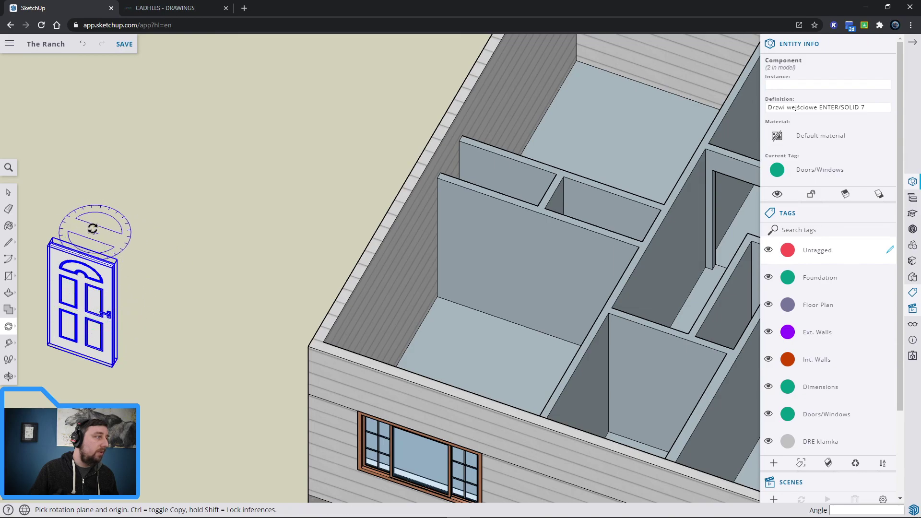
key("space")
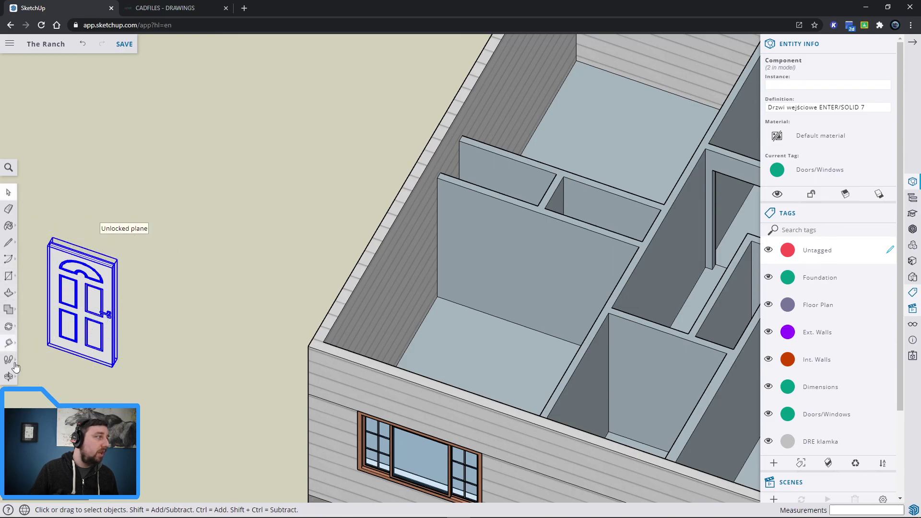
Move the rotated white door by its bottom corner into the hallway's end-wall opening and deselect it.
left_click(9, 327)
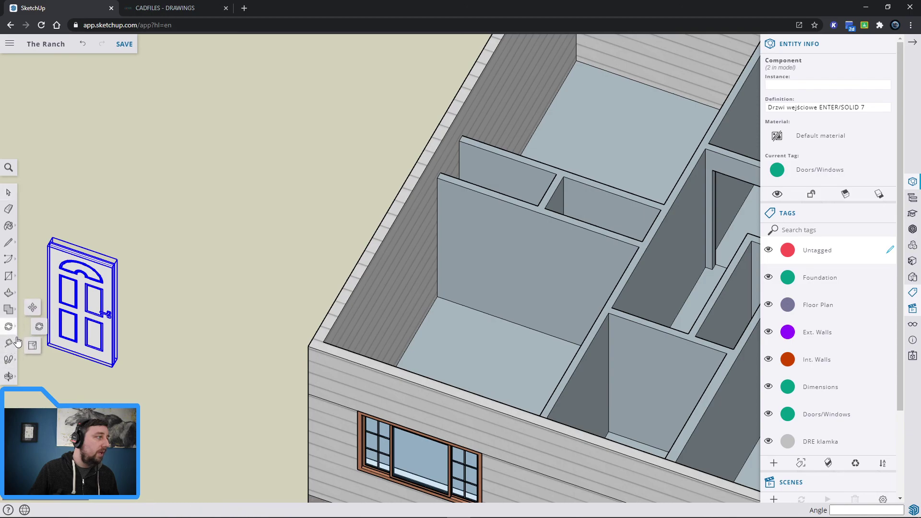
left_click(32, 307)
left_click(44, 346)
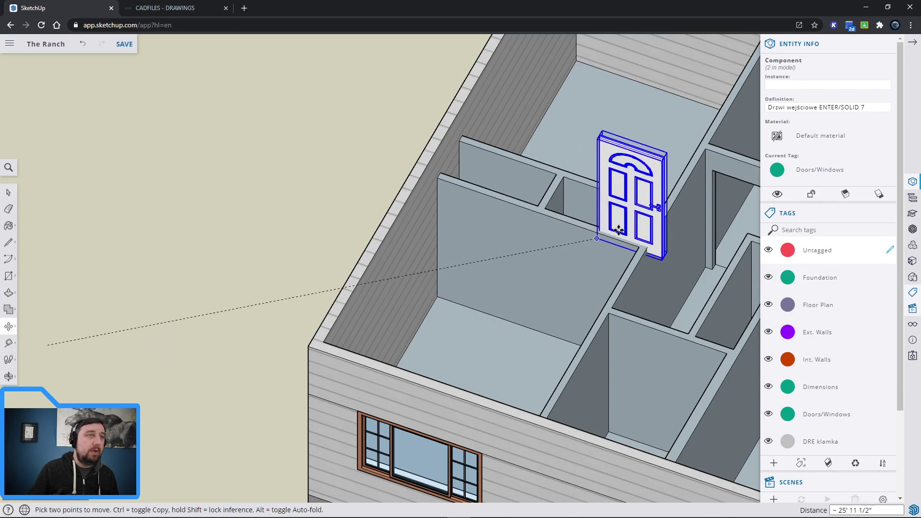
left_click(711, 270)
middle_click_drag(696, 294, 455, 396, "shift")
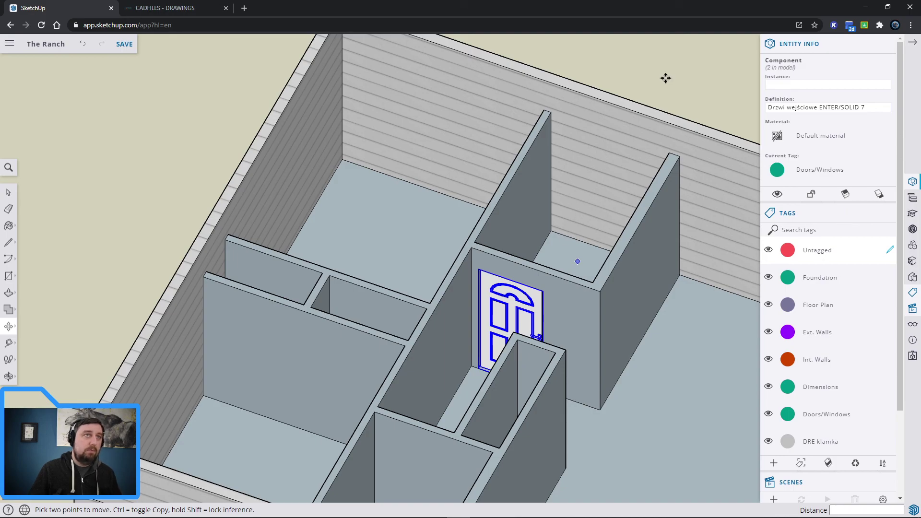
key("space")
key("Escape")
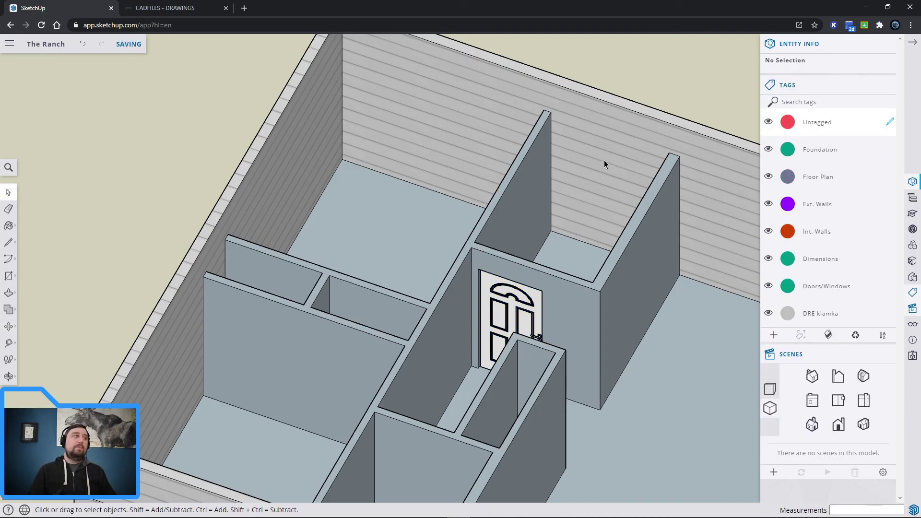
middle_click_drag(600, 238, 484, 349)
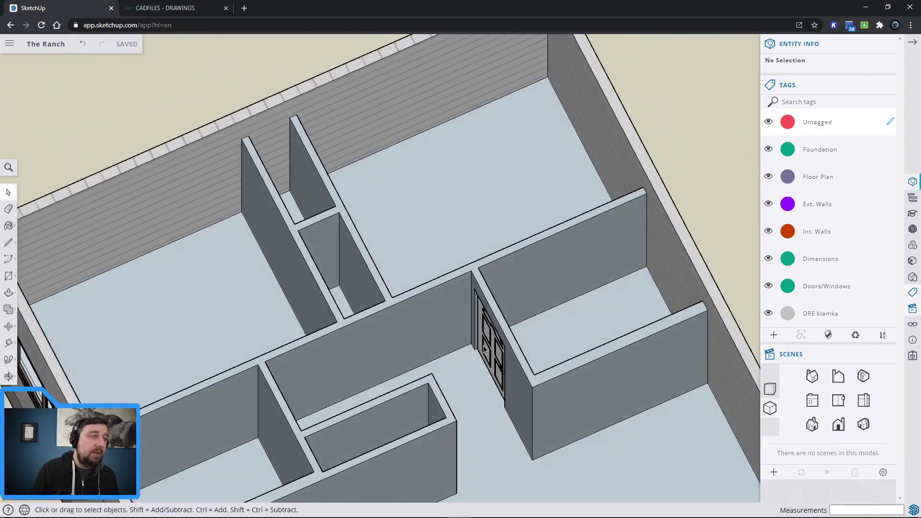
scroll(459, 310, "down", 4)
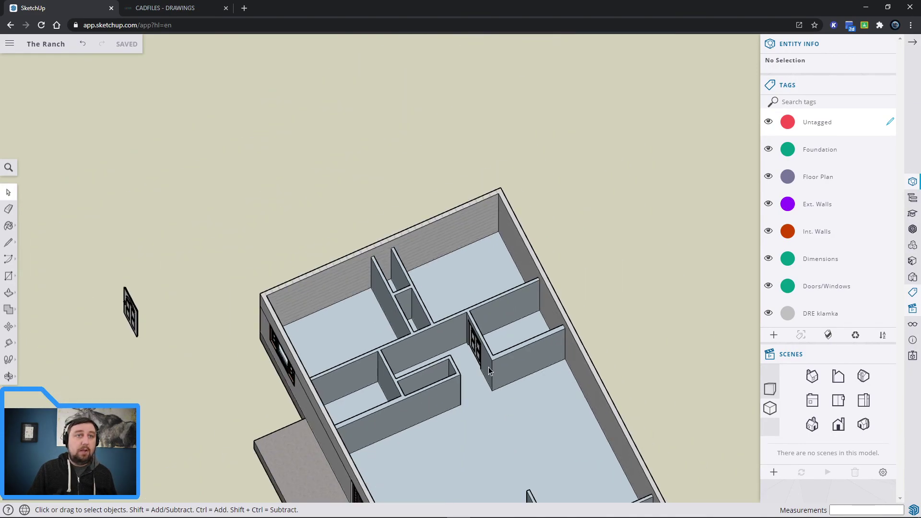
middle_click_drag(483, 421, 537, 231)
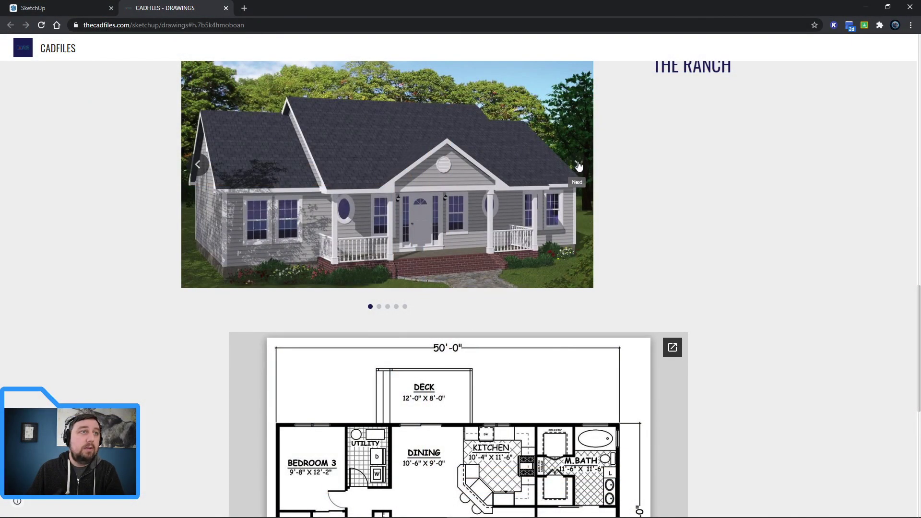
Look through The Ranch's front, left, rear and right elevation drawings on the CADFILES page.
left_click(577, 166)
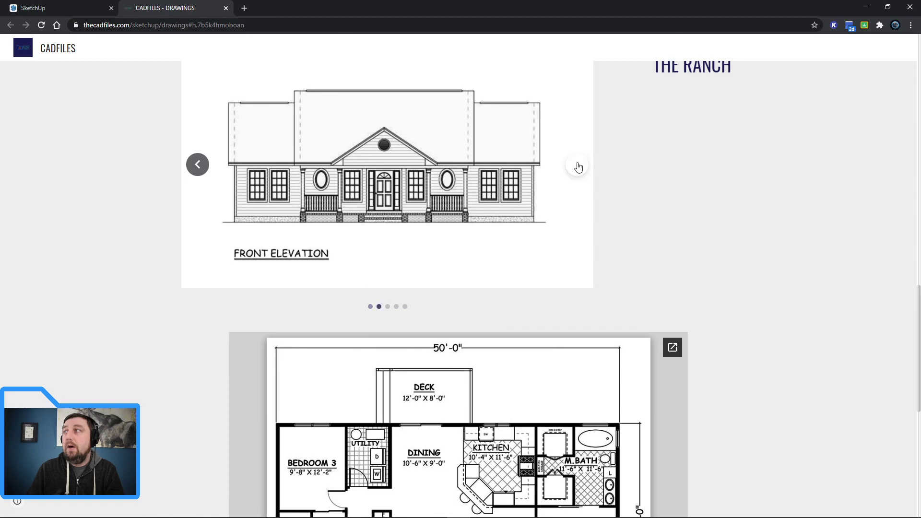
left_click(578, 167)
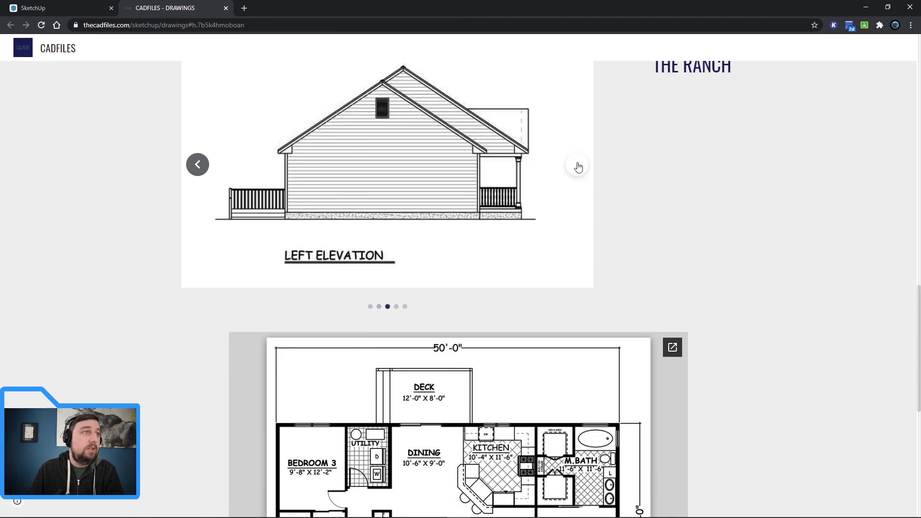
left_click(577, 167)
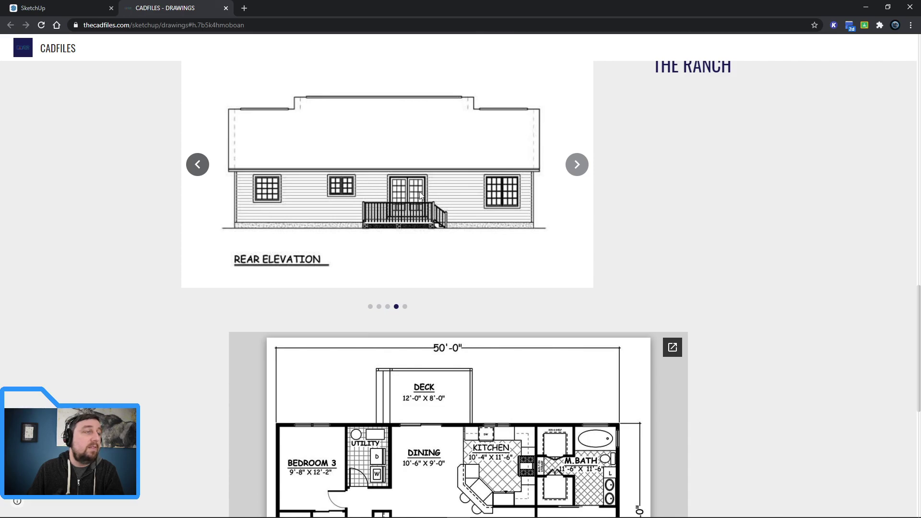
left_click(577, 167)
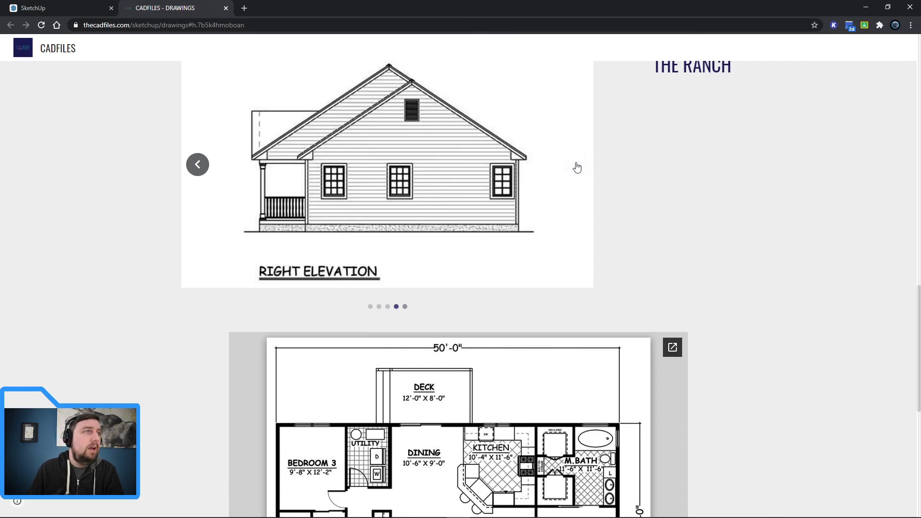
left_click(577, 167)
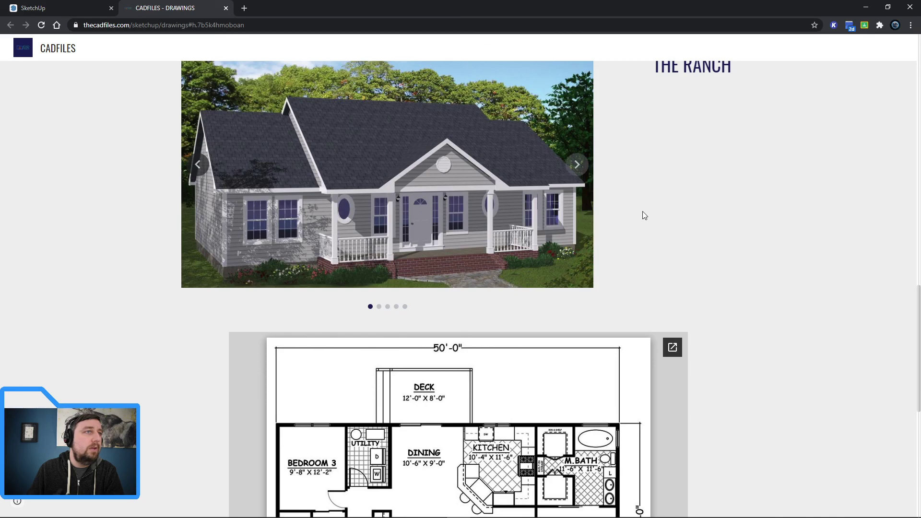